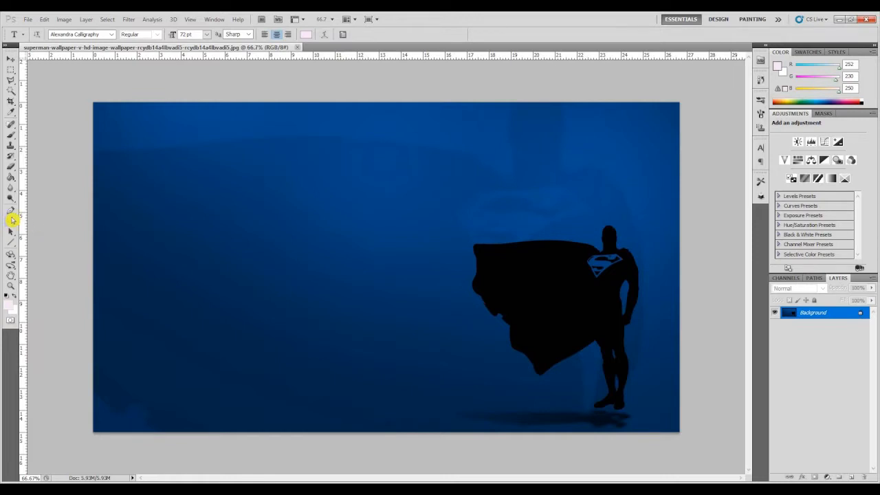
Add the text "Always be" in the upper-left part of the image and nudge it slightly down toward the centre.
click(262, 145)
text(Always be)
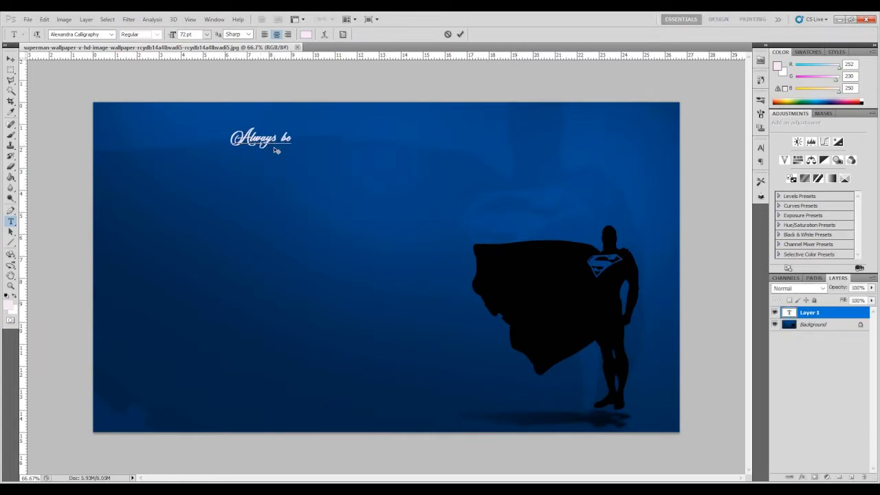
click(9, 61)
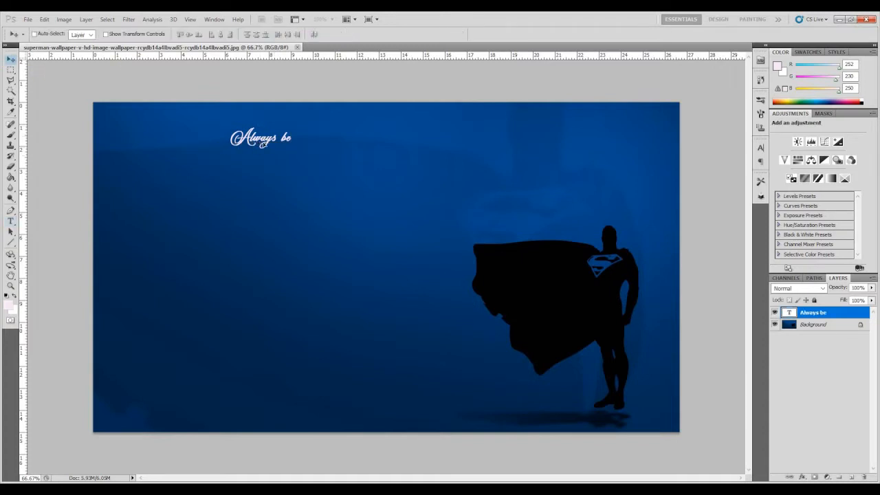
drag(258, 144, 280, 158)
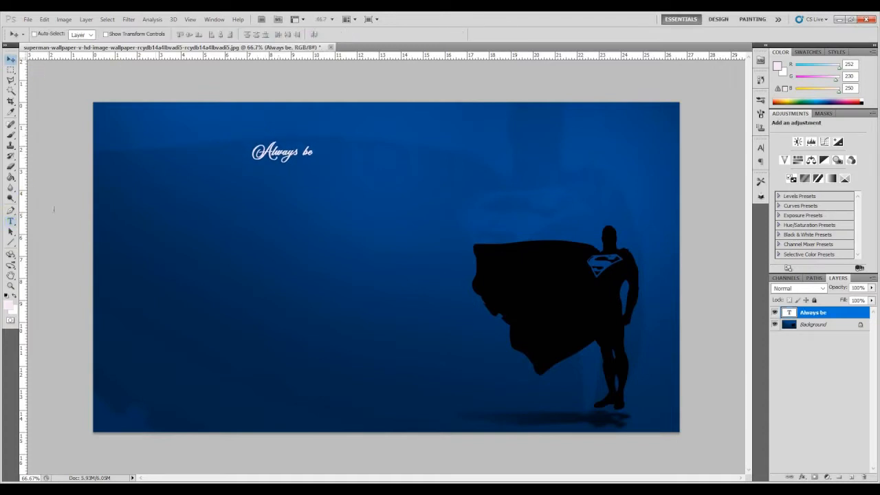
Change the font of the "Always be" text to Andina Demo and reposition it near the image's upper edge.
click(11, 221)
click(274, 151)
key(ctrl+a)
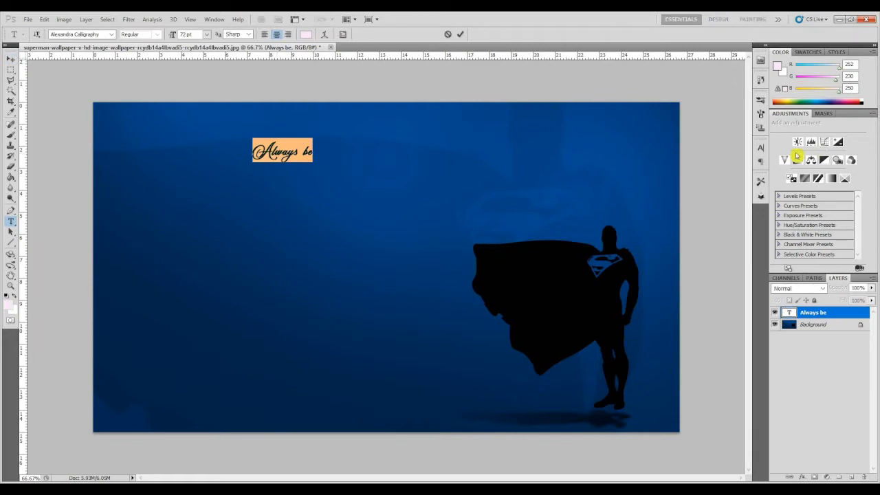
click(759, 149)
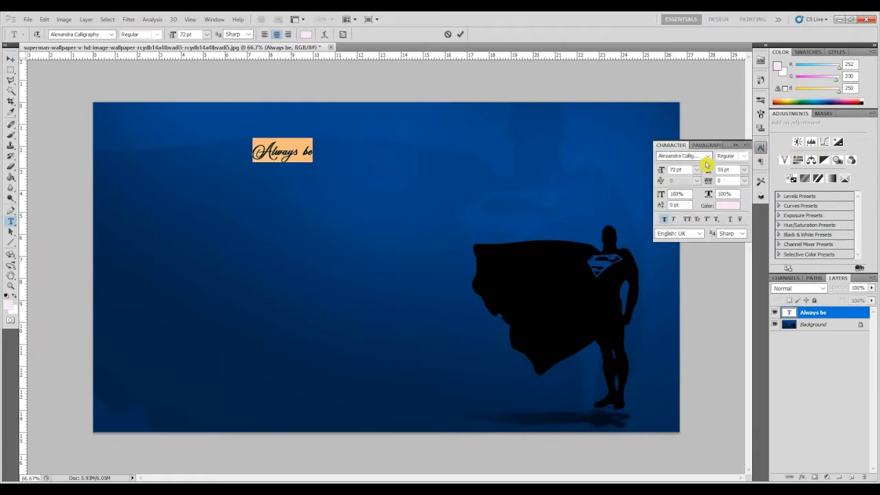
click(708, 159)
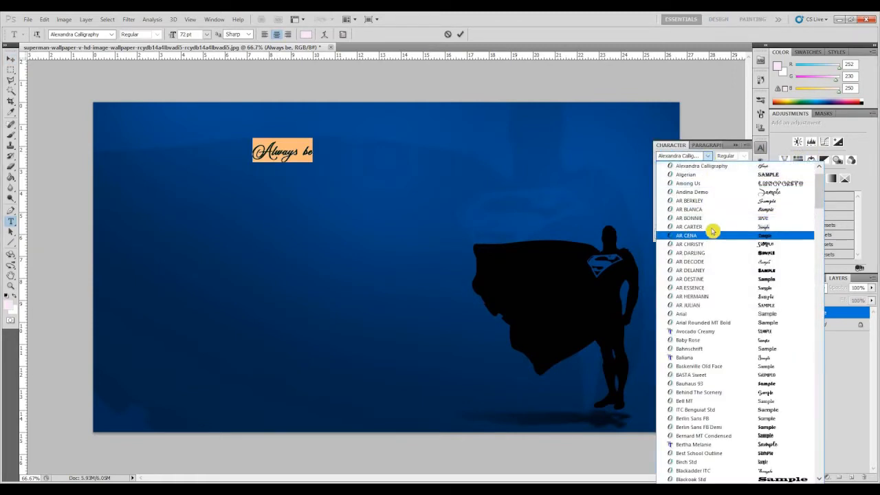
click(717, 218)
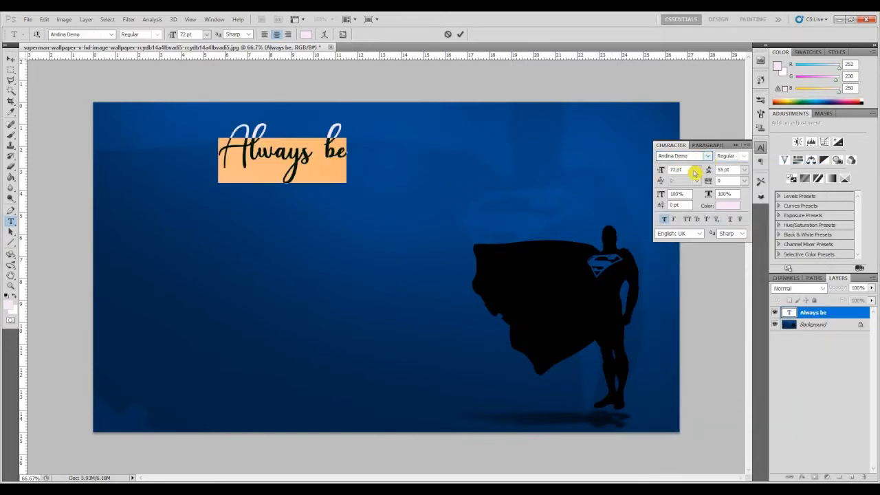
click(10, 60)
mouse_move(330, 154)
mouse_down()
mouse_move(315, 160)
mouse_move(365, 151)
mouse_move(351, 162)
mouse_move(295, 151)
mouse_move(319, 152)
mouse_up()
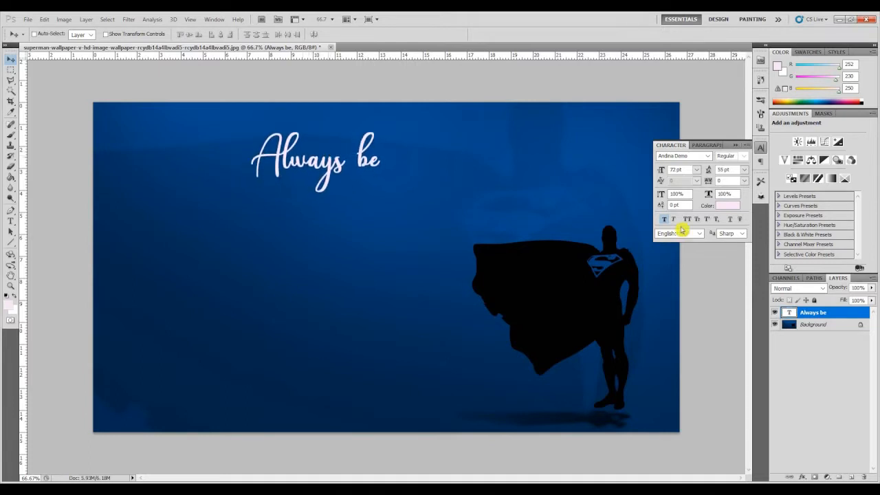
Add a separate text layer reading "yourself" and place it to the right of "Always be" on the same line.
click(11, 221)
click(273, 243)
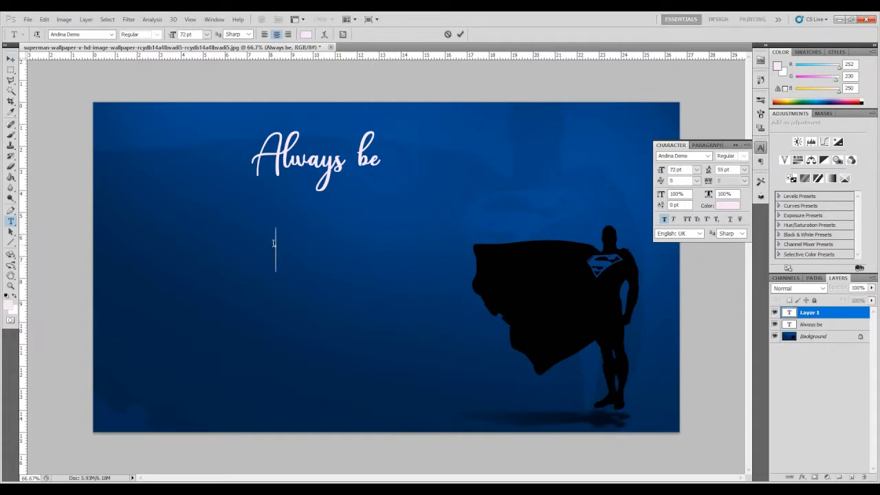
text(yourself)
click(11, 59)
drag(350, 244, 368, 242)
drag(451, 174, 527, 162)
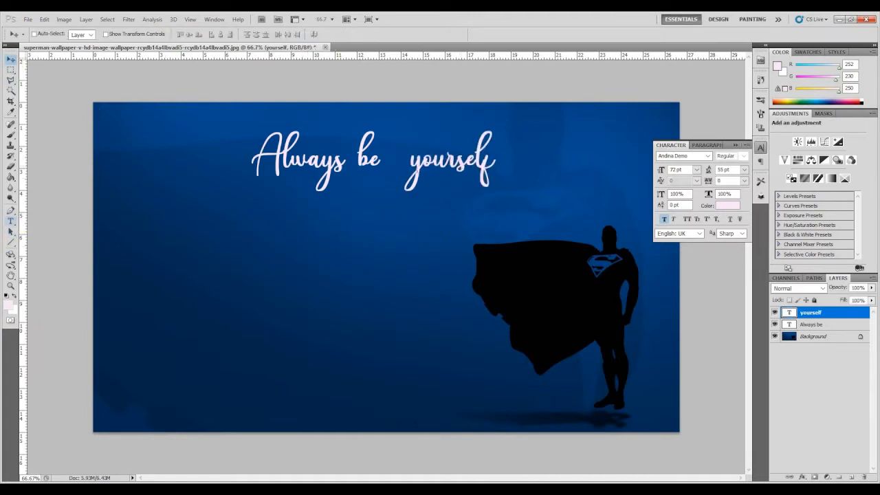
Change the font of the "yourself" text to Stencil Std Bold.
click(10, 221)
click(434, 172)
key(ctrl+a)
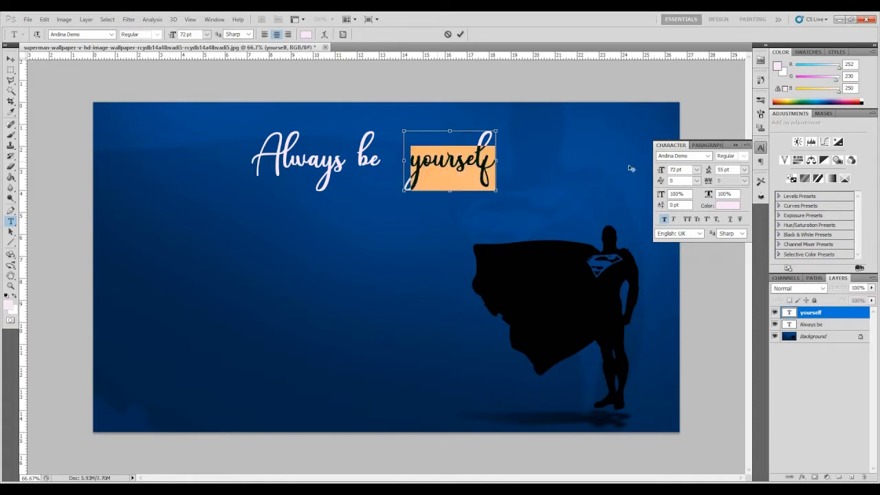
click(708, 156)
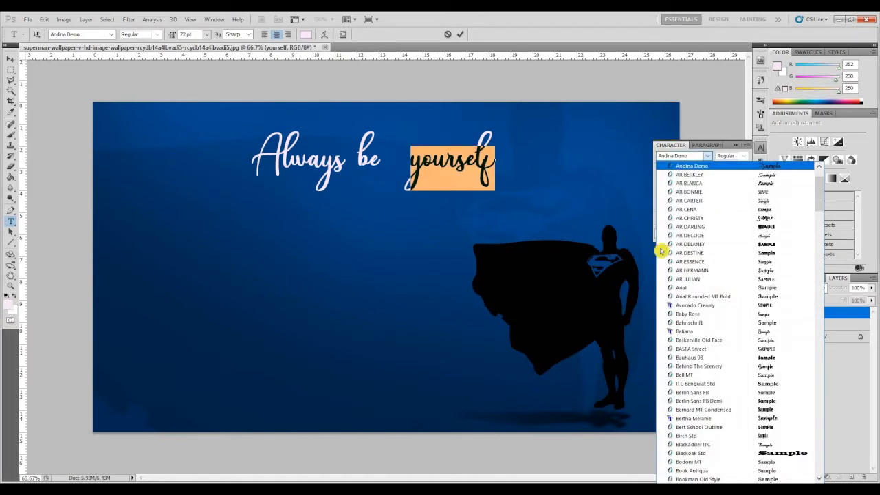
click(688, 313)
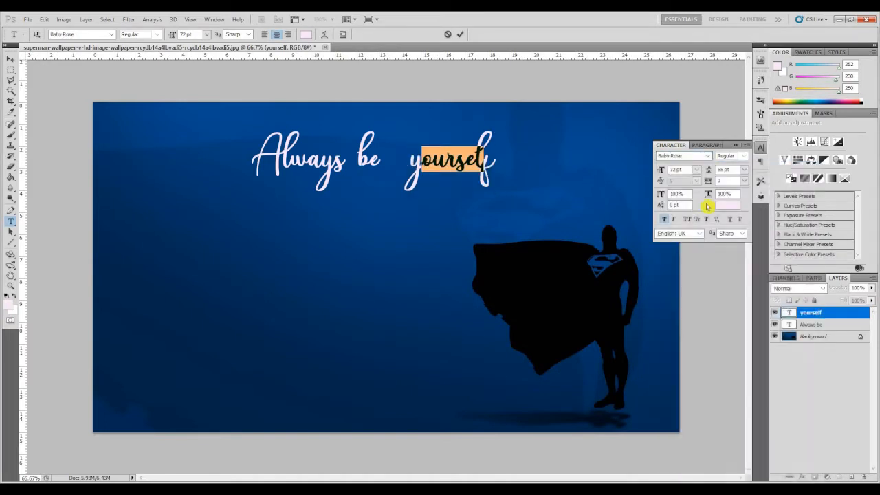
click(709, 157)
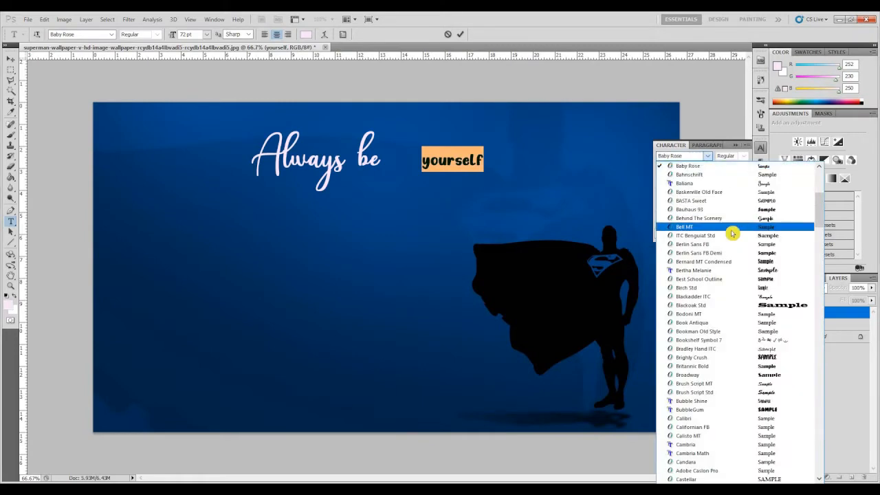
scroll(733, 236, down, 20)
scroll(732, 240, down, 20)
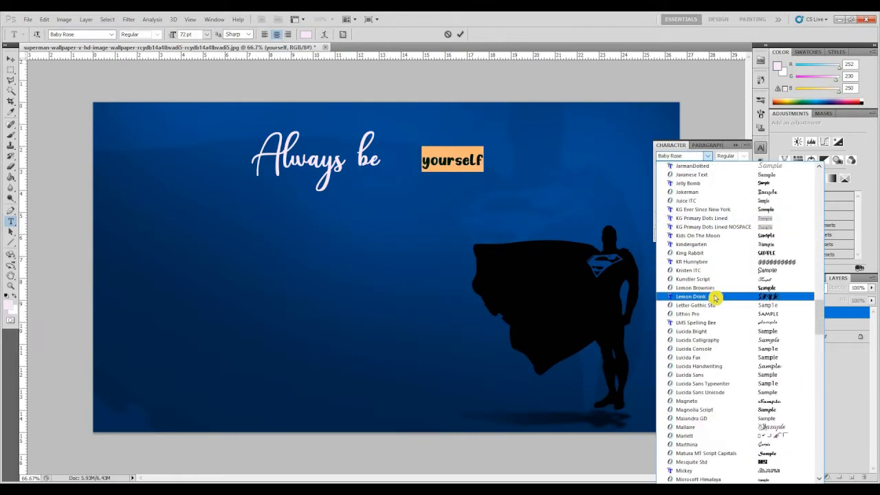
scroll(716, 297, down, 15)
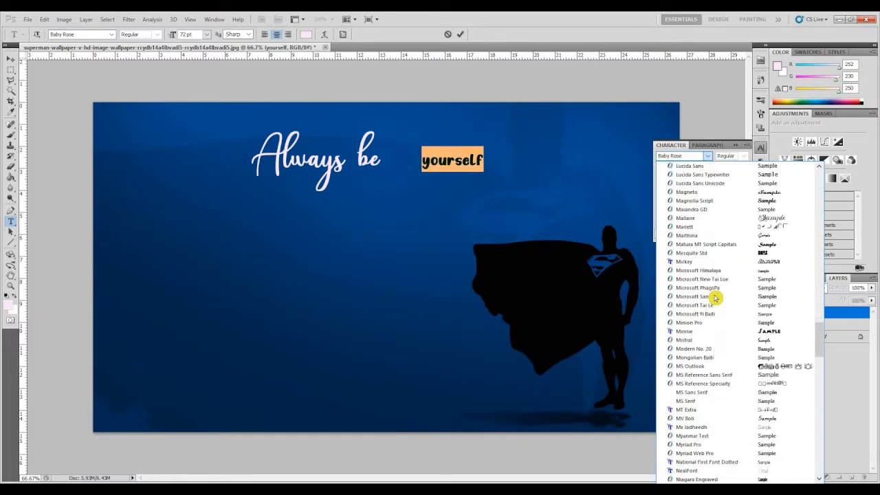
scroll(713, 303, down, 20)
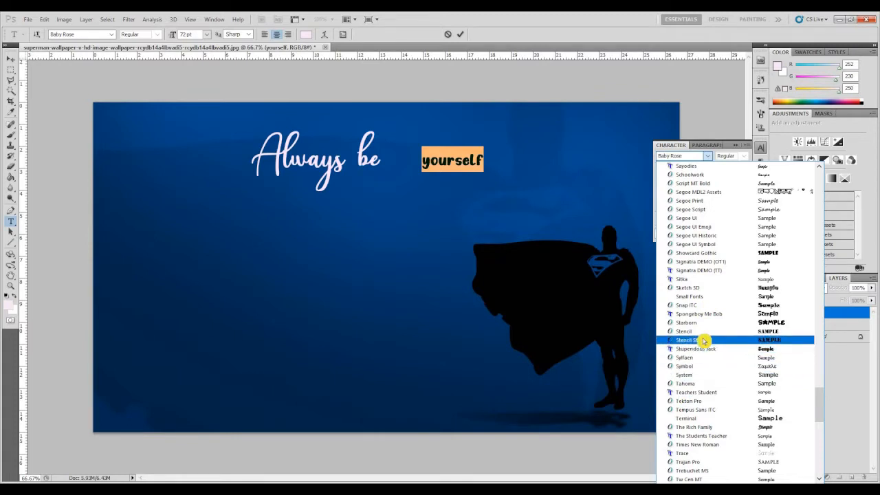
click(703, 340)
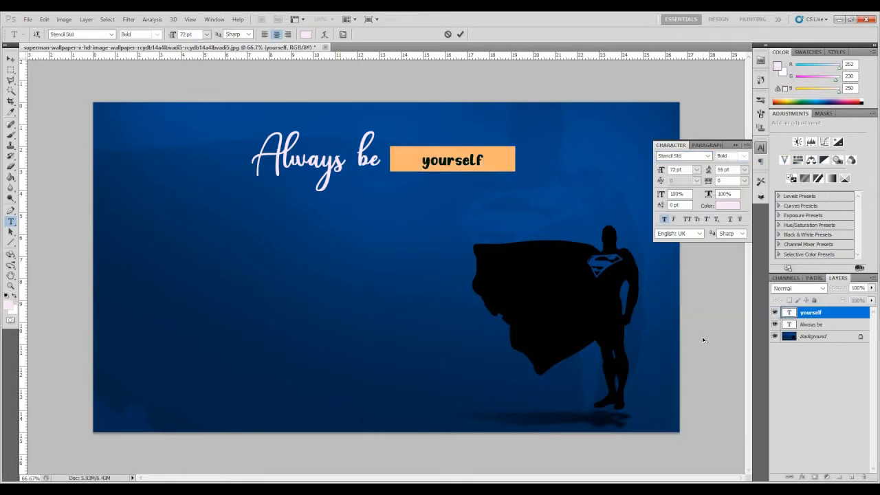
Set the "yourself" text size to 100 pt and shift it right, clear of "Always be".
click(696, 172)
click(688, 167)
drag(686, 169, 612, 117)
text(100)
key(Return)
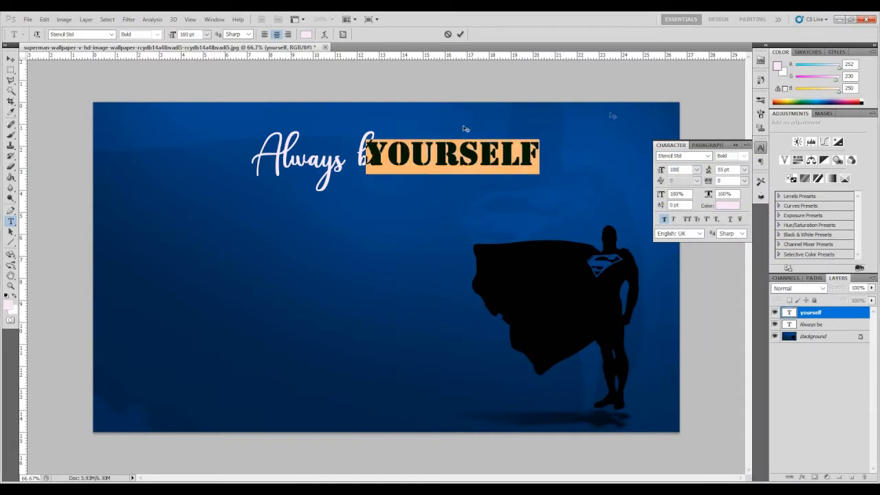
click(11, 60)
drag(440, 169, 469, 169)
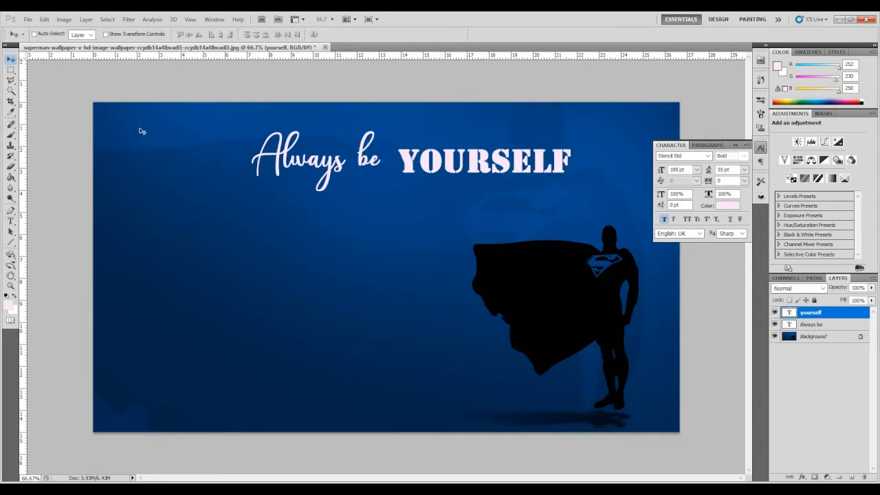
Set the "yourself" text size to 120 pt.
click(11, 221)
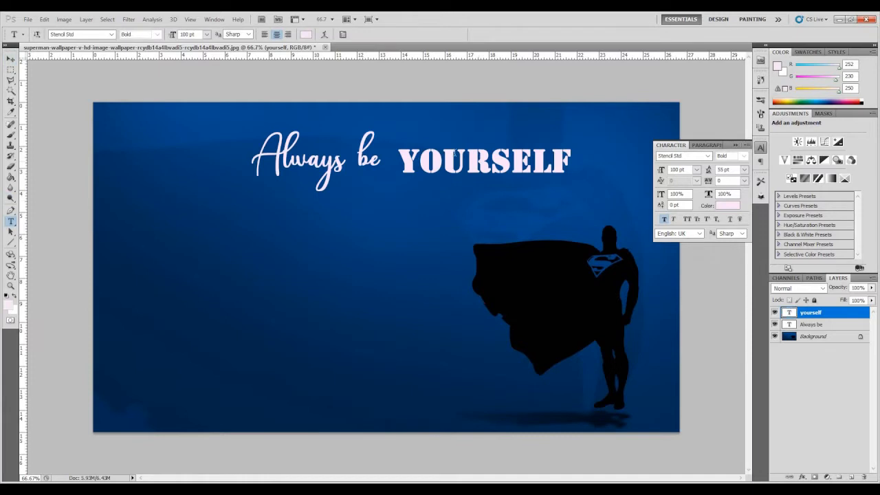
click(456, 155)
key(ctrl+a)
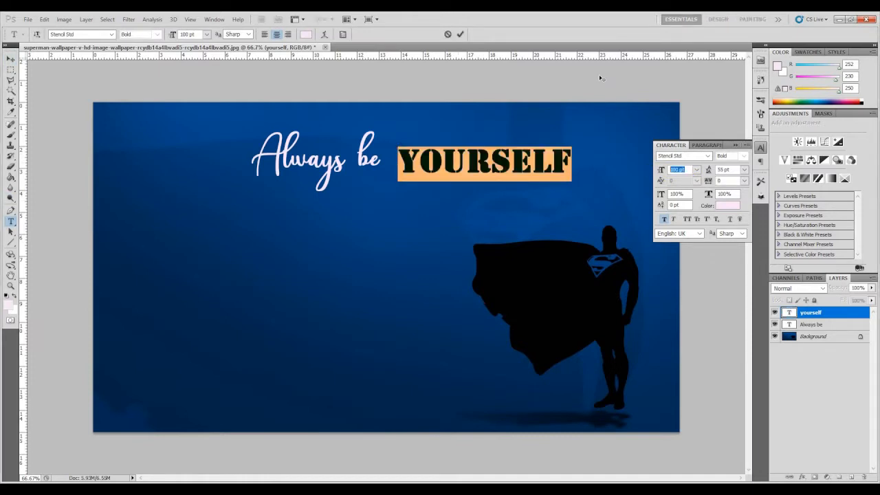
text(15)
key(BackSpace)
text(15)
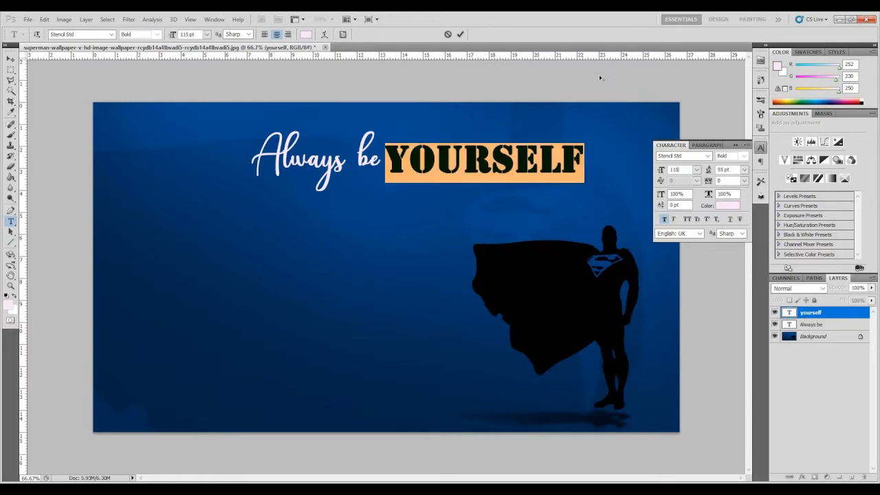
key(BackSpace)
key(BackSpace)
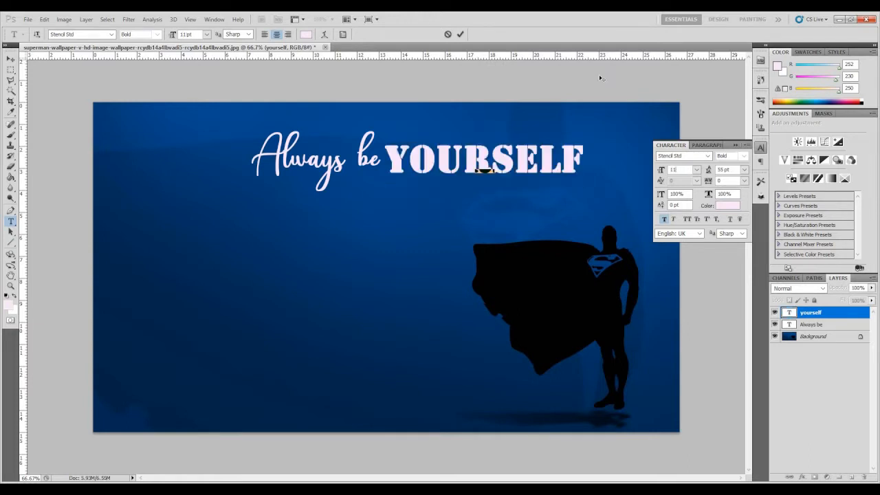
text(20)
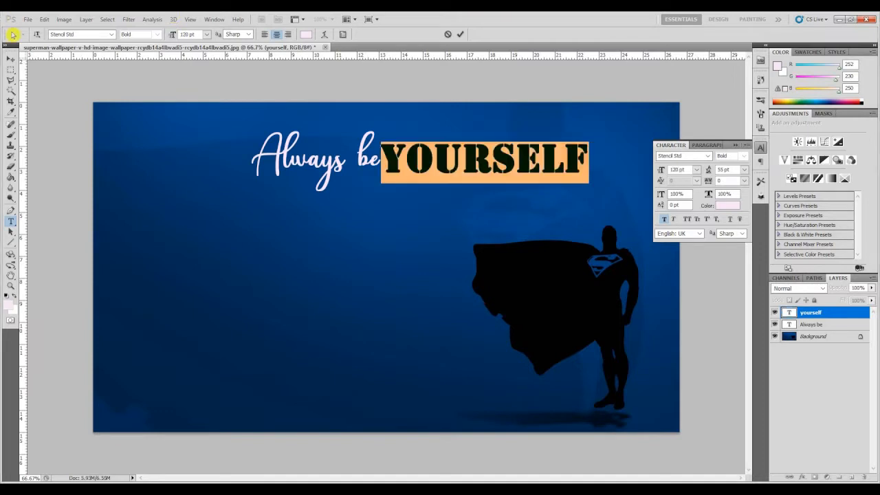
Move the "yourself" text just below "Always be", offset to the right.
click(10, 58)
mouse_move(450, 172)
mouse_down()
mouse_move(478, 173)
mouse_move(465, 172)
mouse_up()
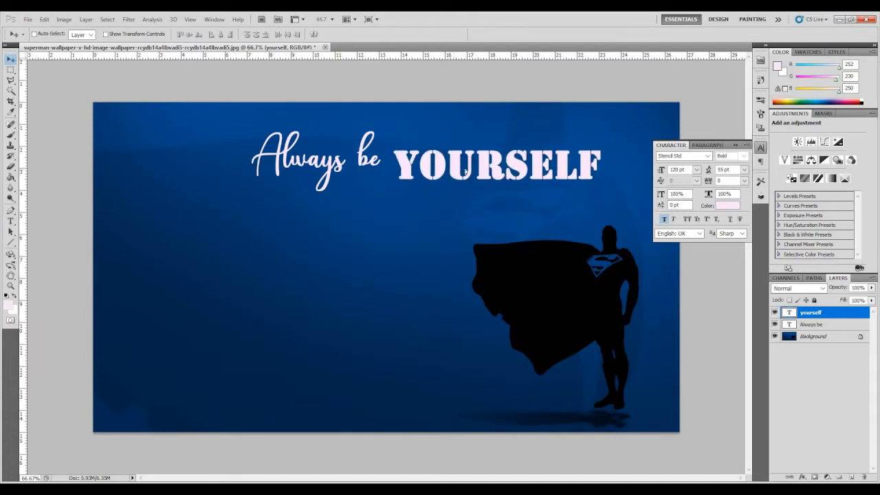
drag(438, 202, 397, 228)
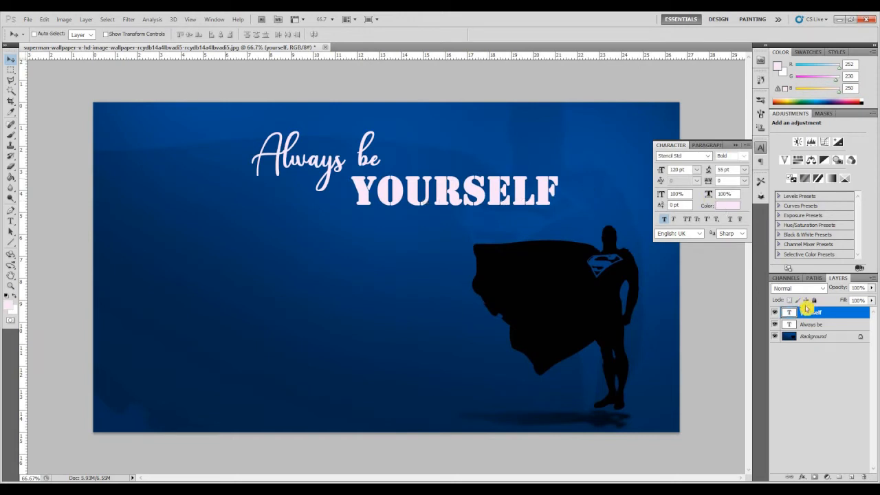
Apply a Bevel and Emboss style to the "yourself" layer with size 21 px, soften 2 px and a slightly increased depth.
right_click(805, 314)
click(800, 44)
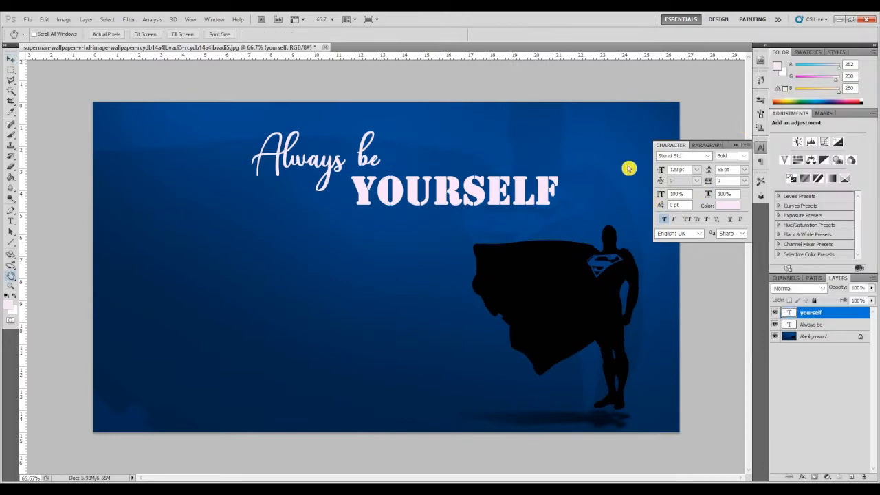
drag(580, 229, 543, 241)
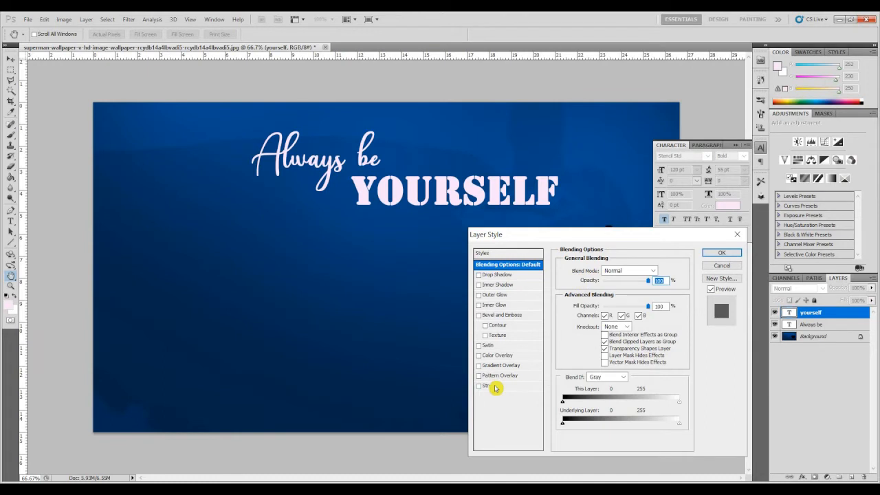
click(503, 317)
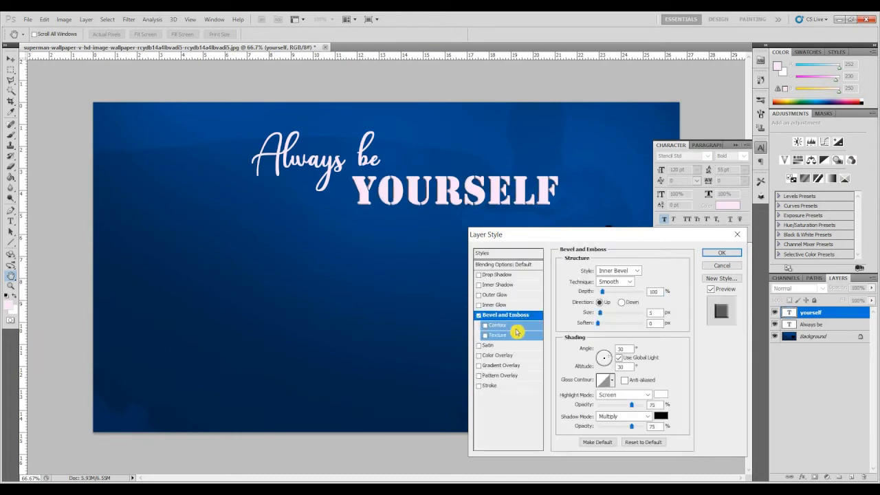
click(604, 316)
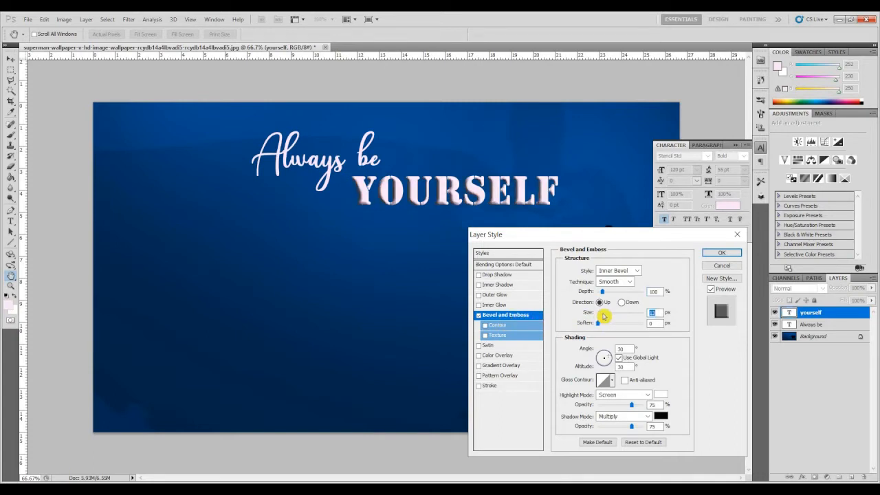
drag(606, 316, 603, 314)
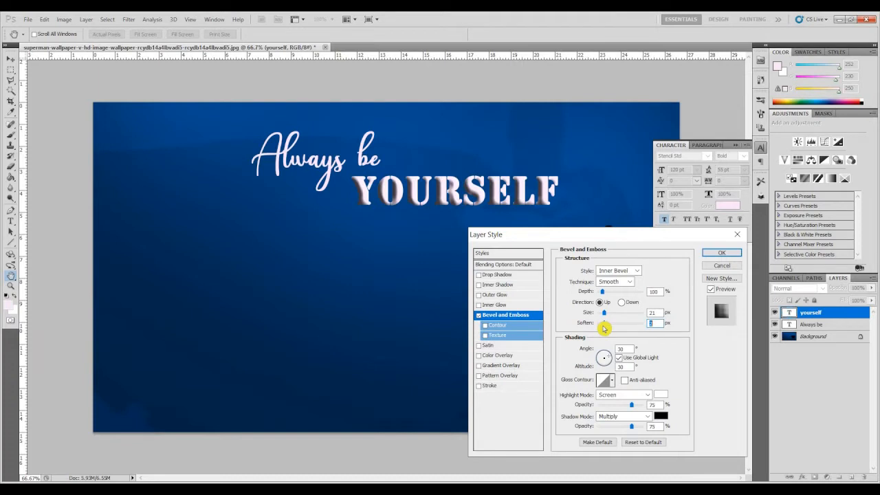
drag(604, 293, 605, 296)
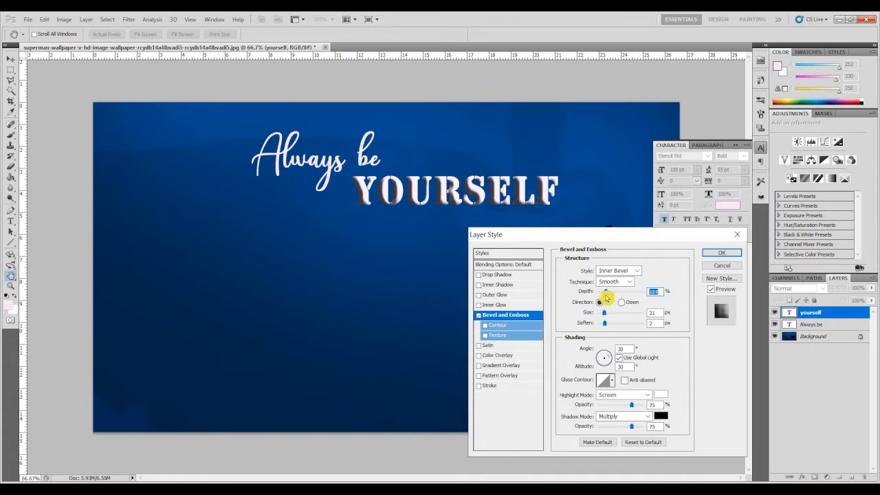
Try a 3 px stroke on the "yourself" text in blue and pale yellow, and discard the stroke.
click(484, 387)
click(582, 331)
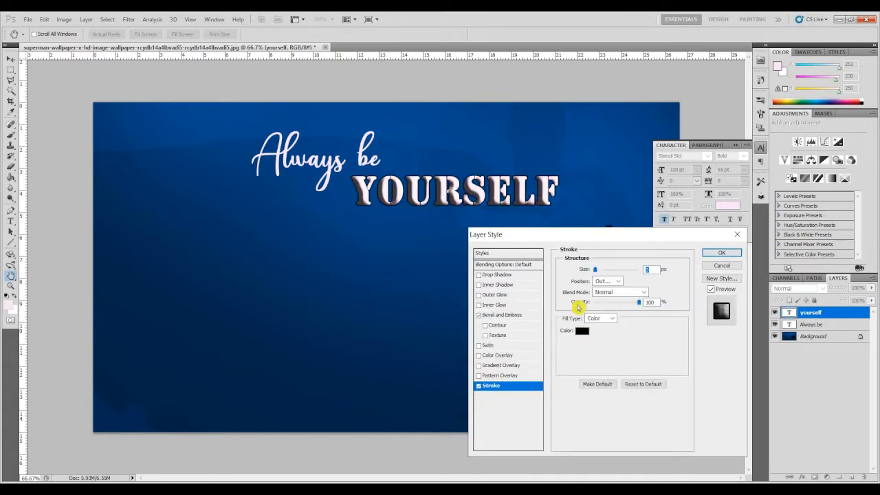
click(527, 123)
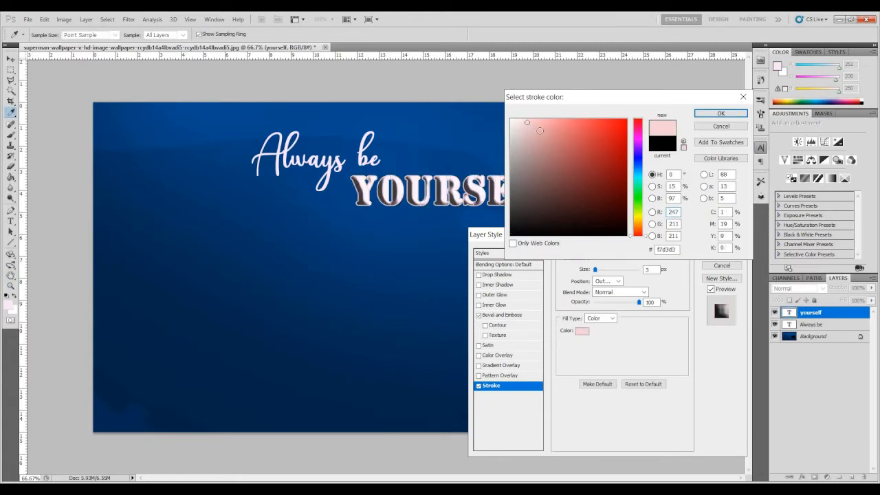
click(634, 209)
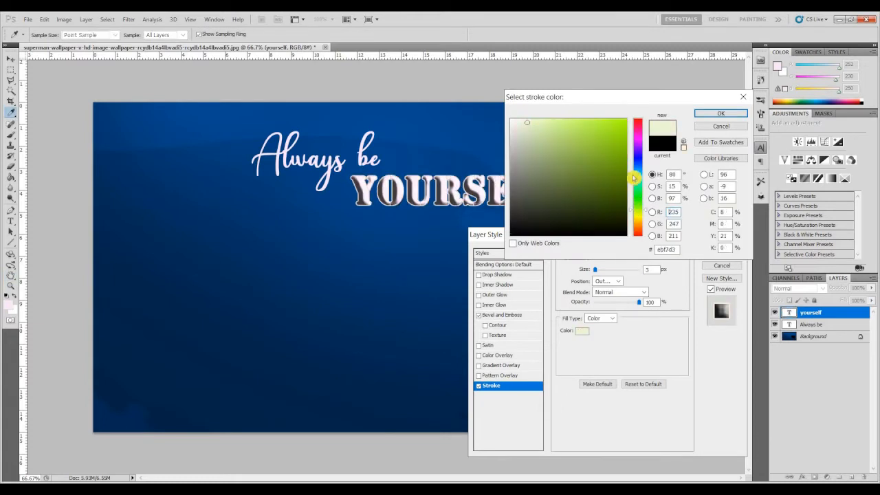
mouse_move(643, 214)
mouse_down()
mouse_move(636, 149)
mouse_move(638, 157)
mouse_up()
click(588, 126)
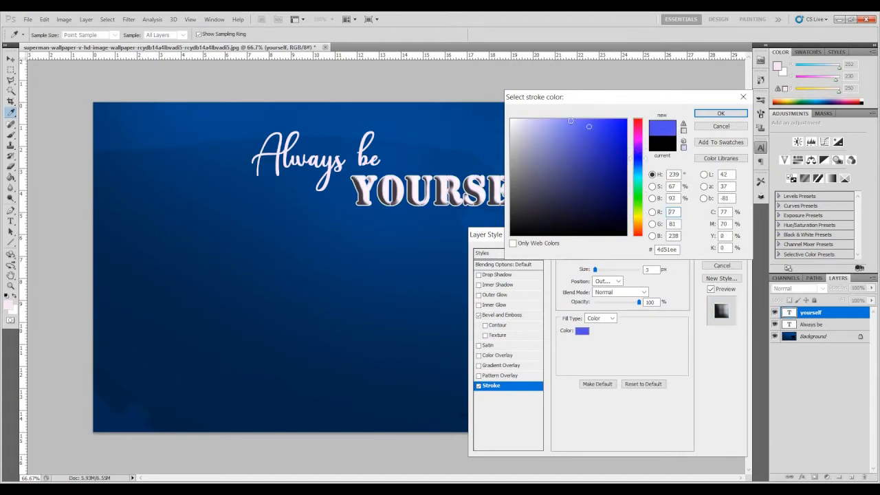
click(571, 122)
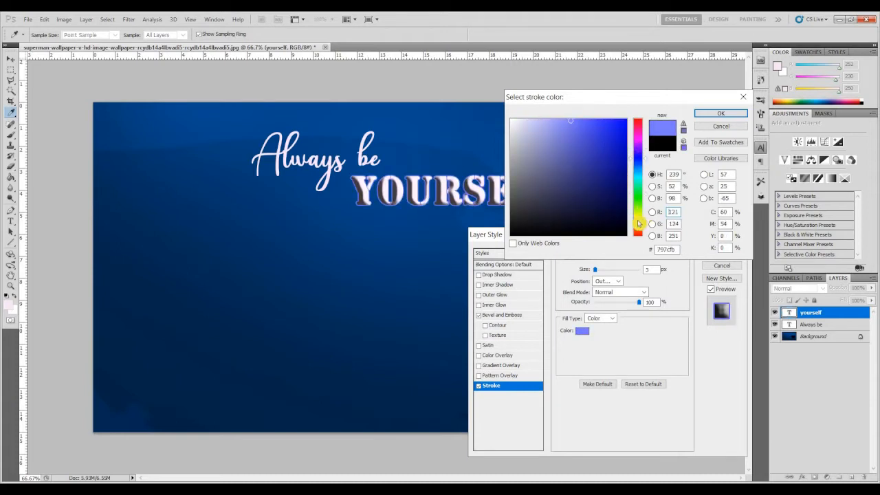
click(636, 219)
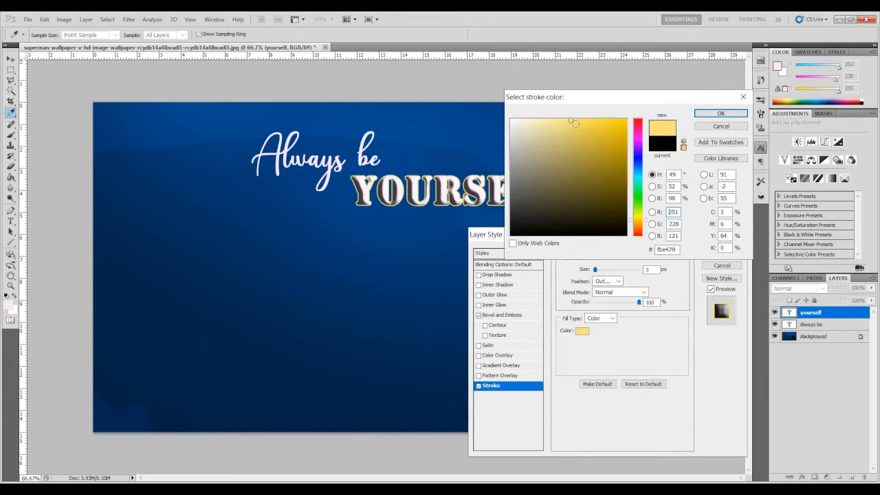
click(562, 121)
click(553, 122)
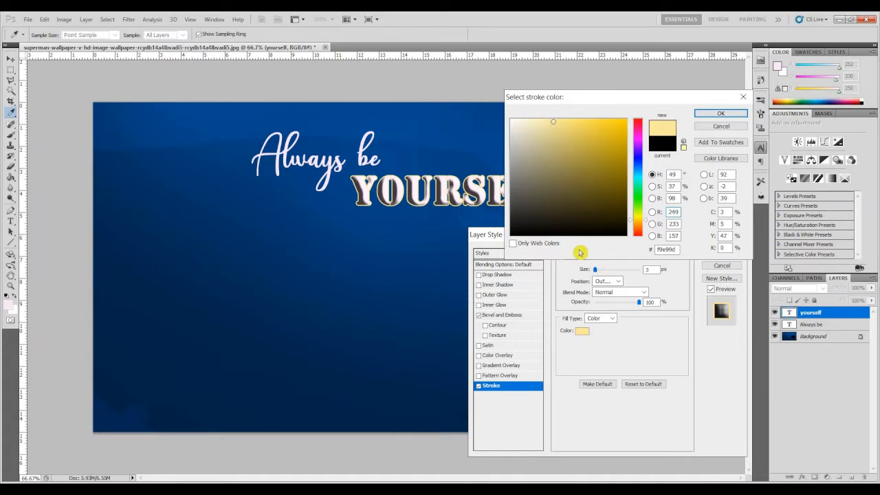
click(721, 126)
click(478, 385)
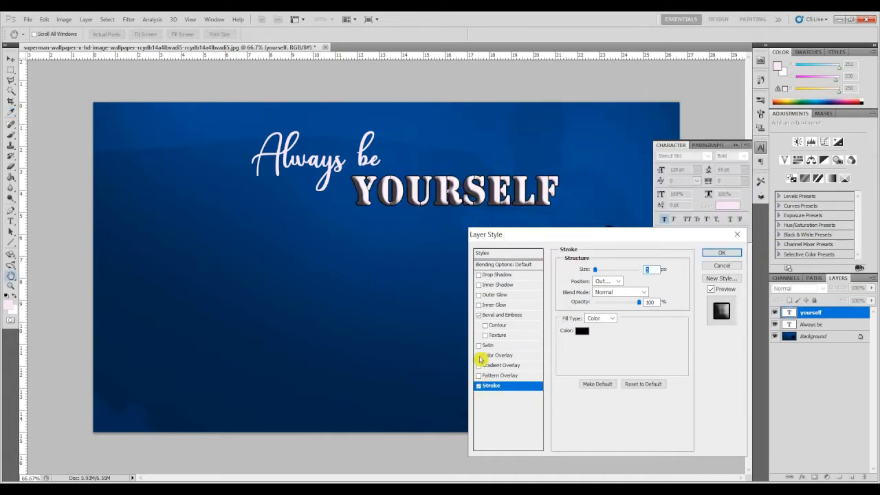
Add an Outer Glow effect to the "yourself" text with 13% spread and 8 px size.
click(480, 295)
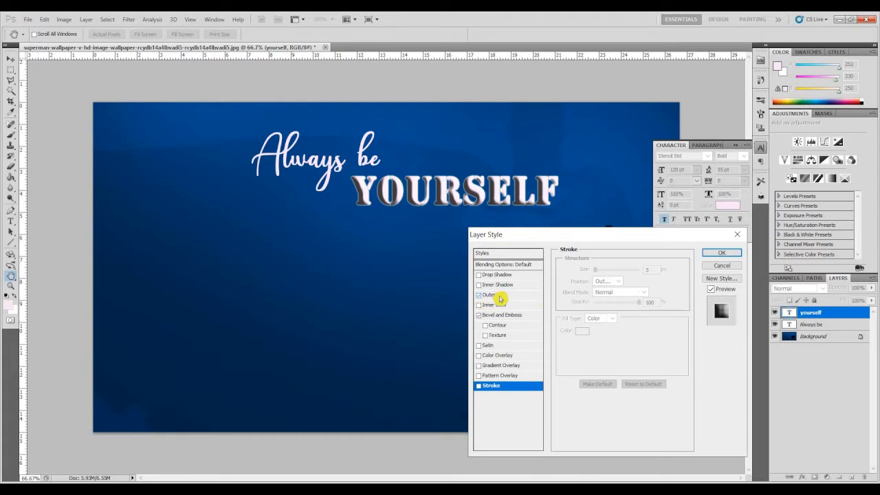
click(499, 296)
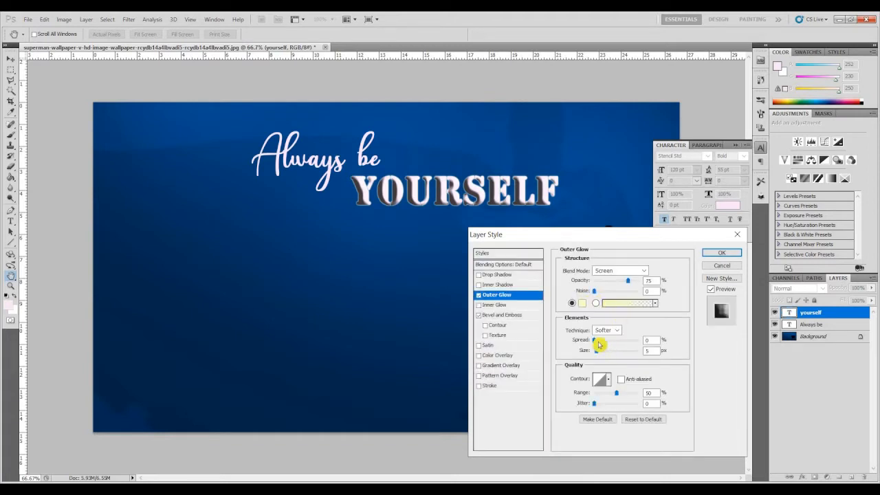
mouse_move(596, 341)
mouse_down()
mouse_move(605, 344)
mouse_move(596, 352)
mouse_up()
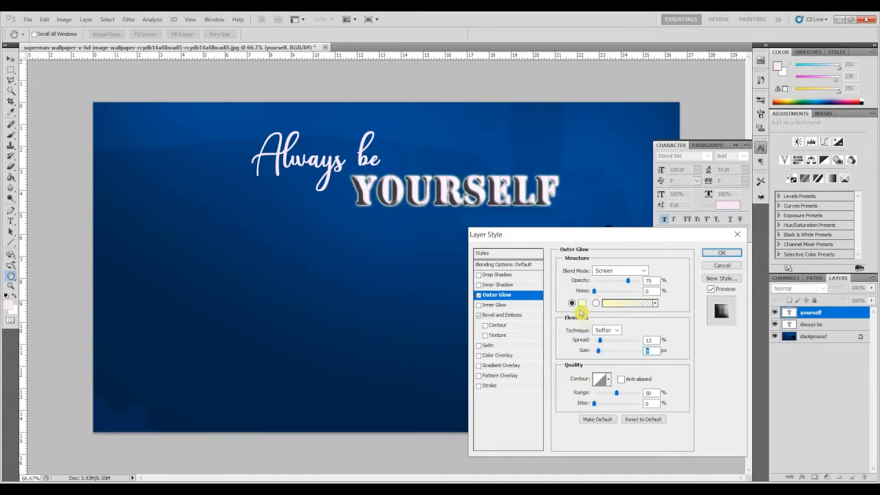
click(727, 253)
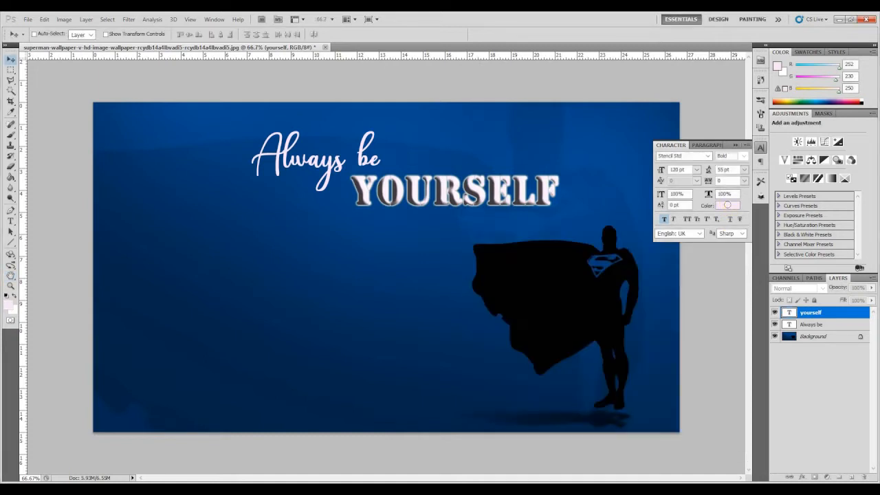
Change the "yourself" text colour to dark red.
click(728, 205)
drag(621, 97, 667, 188)
click(686, 249)
click(631, 225)
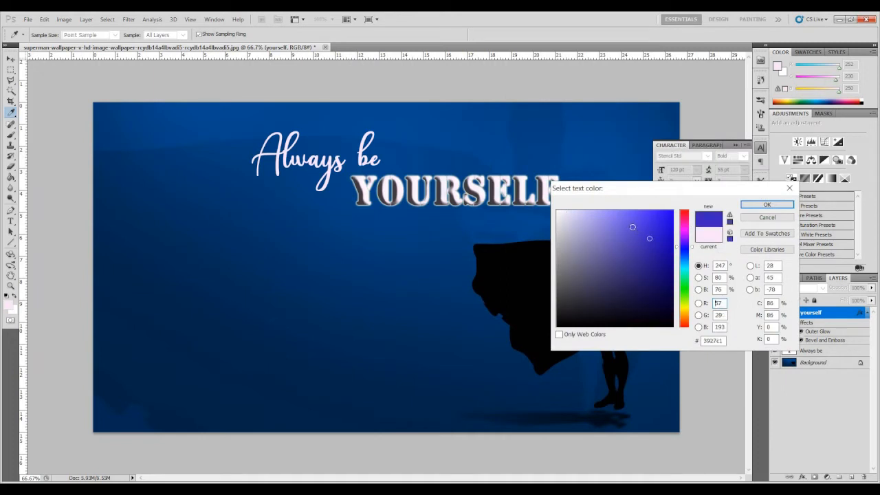
mouse_move(665, 268)
mouse_down()
mouse_move(634, 224)
mouse_move(622, 224)
mouse_move(646, 262)
mouse_up()
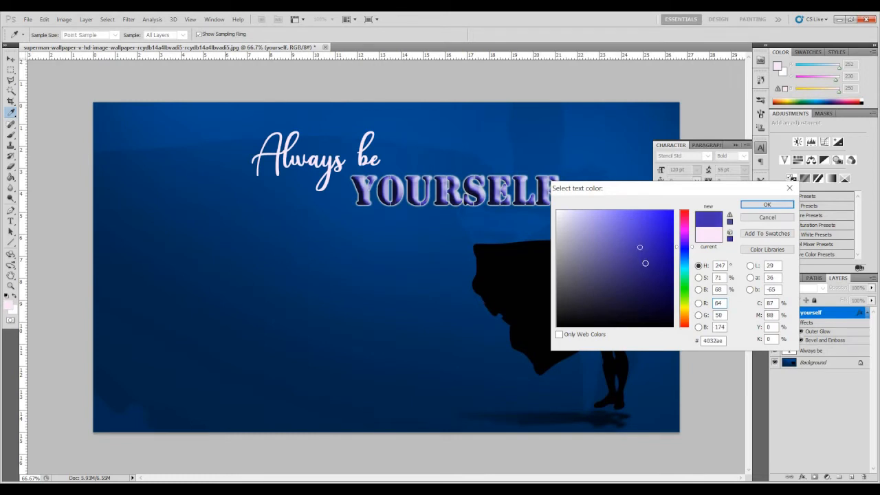
mouse_move(639, 263)
mouse_down()
mouse_move(642, 281)
mouse_move(655, 253)
mouse_up()
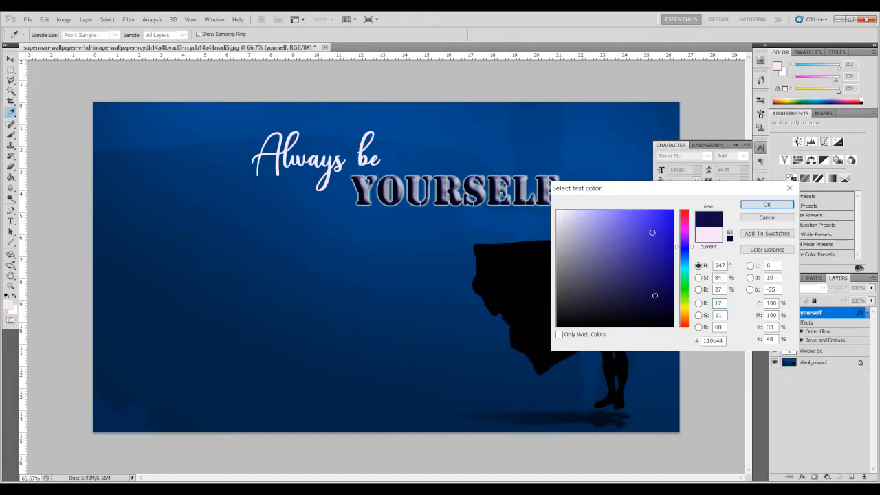
click(684, 214)
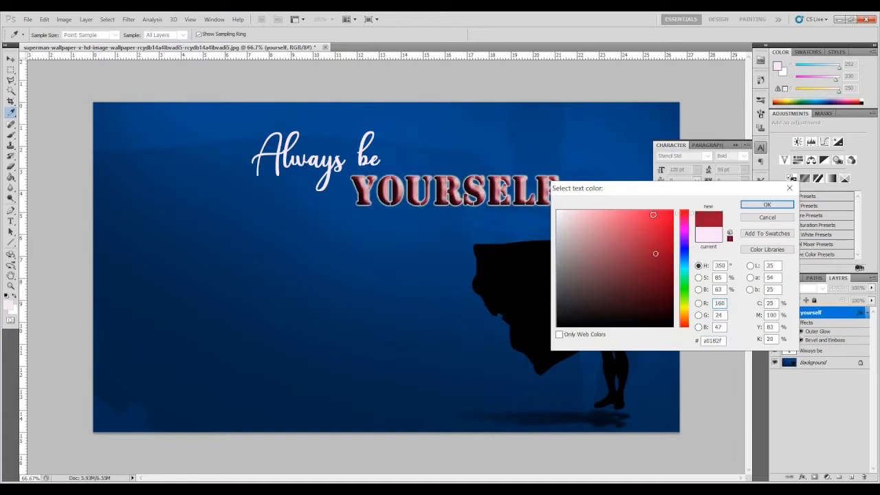
click(653, 215)
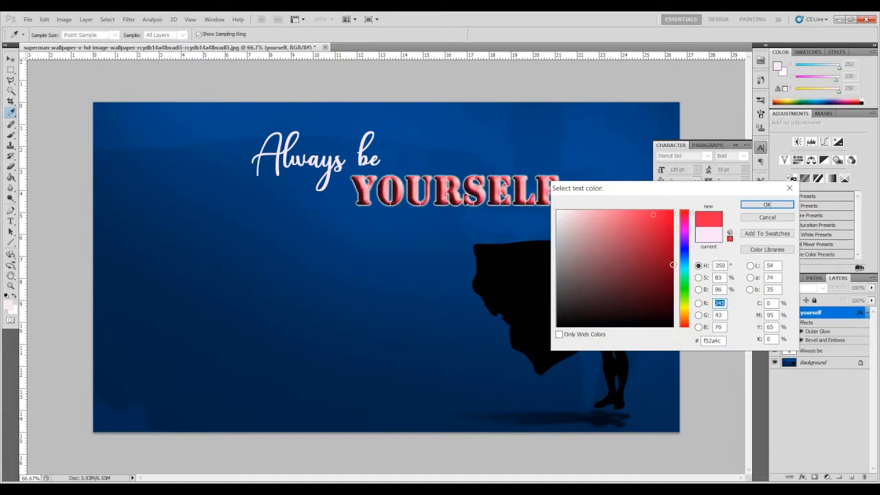
click(753, 205)
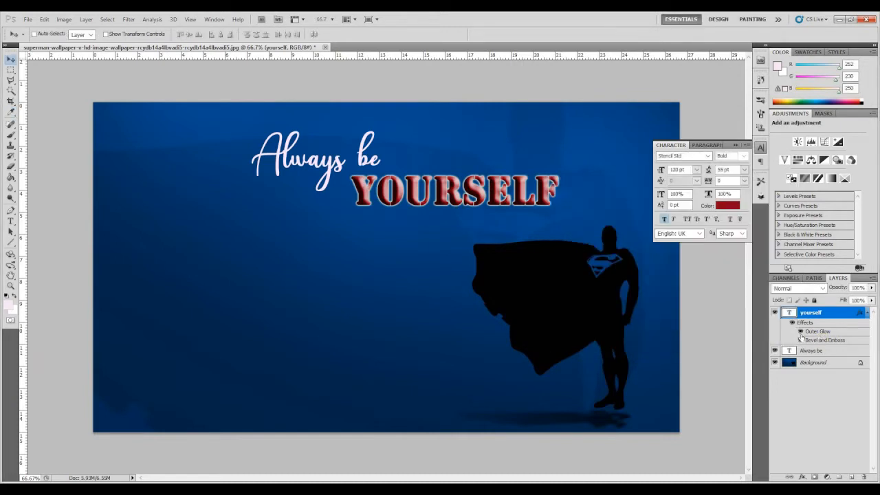
Change the "yourself" outer glow to bright yellow with 22% spread and 10 px size.
click(801, 340)
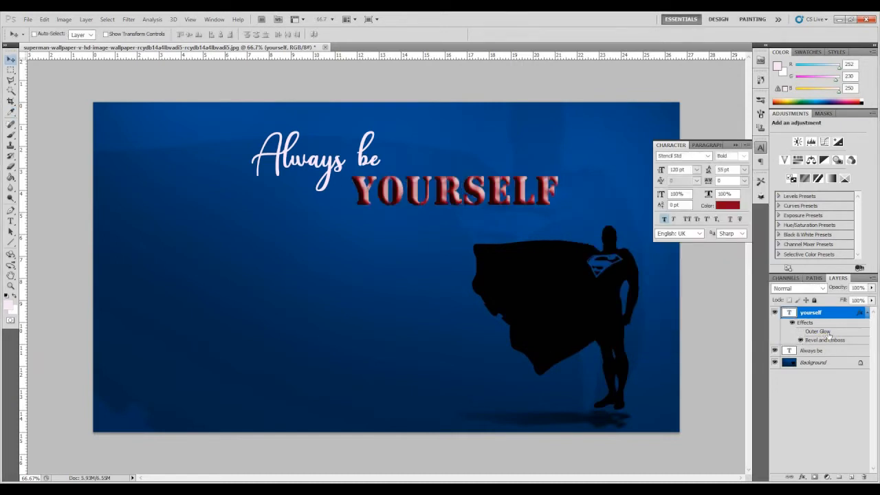
double_click(818, 332)
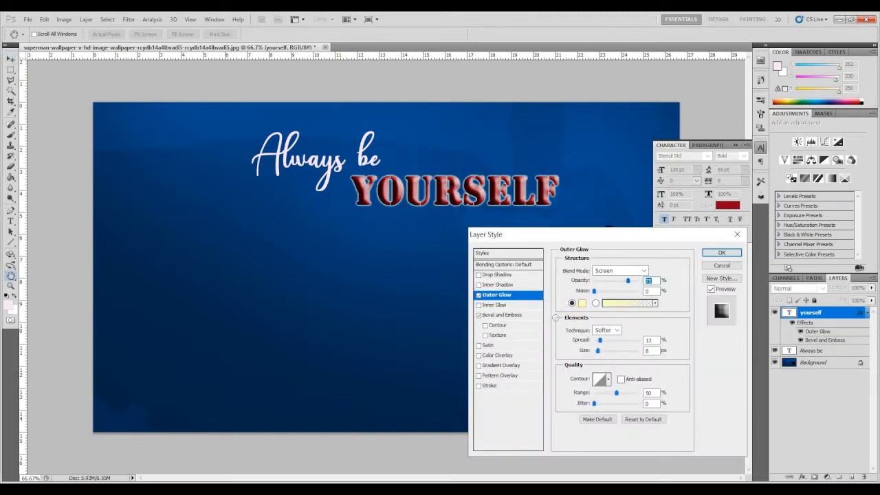
click(583, 303)
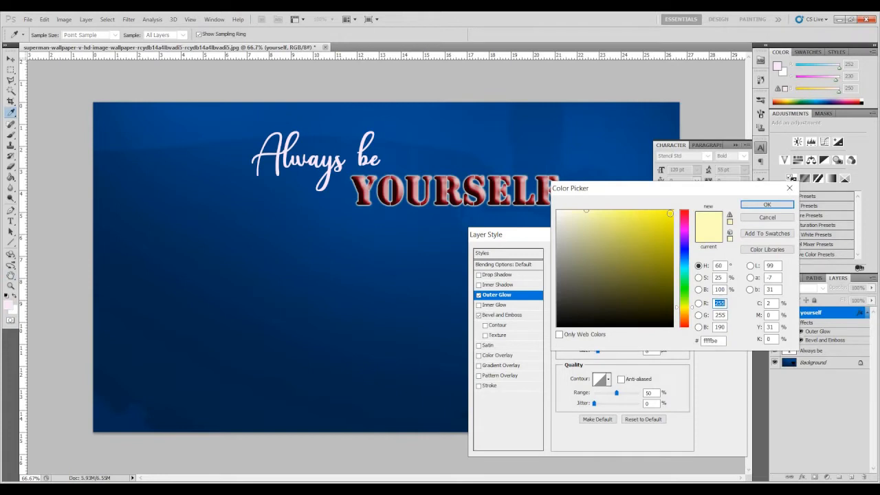
click(670, 213)
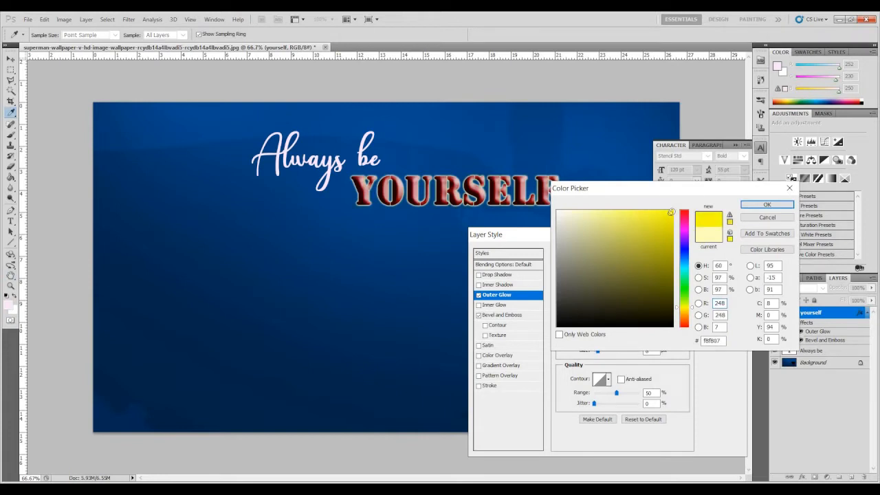
click(764, 206)
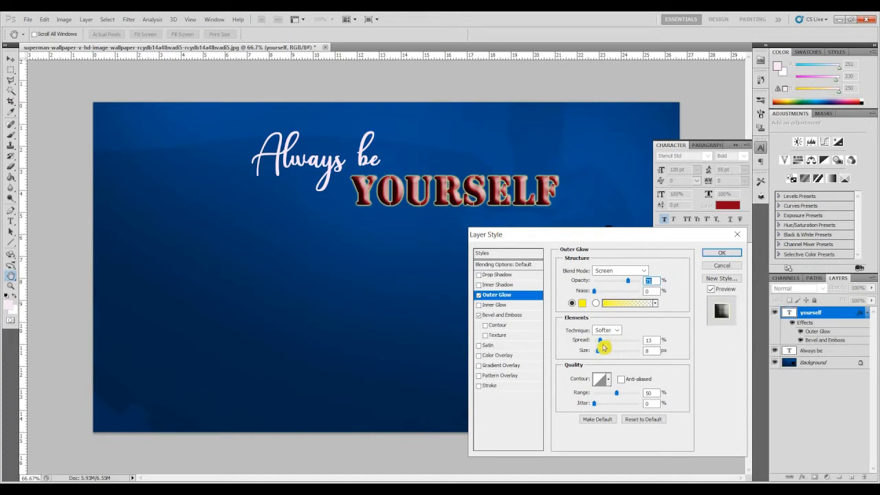
mouse_move(609, 343)
mouse_down()
mouse_move(621, 344)
mouse_move(604, 344)
mouse_move(600, 355)
mouse_up()
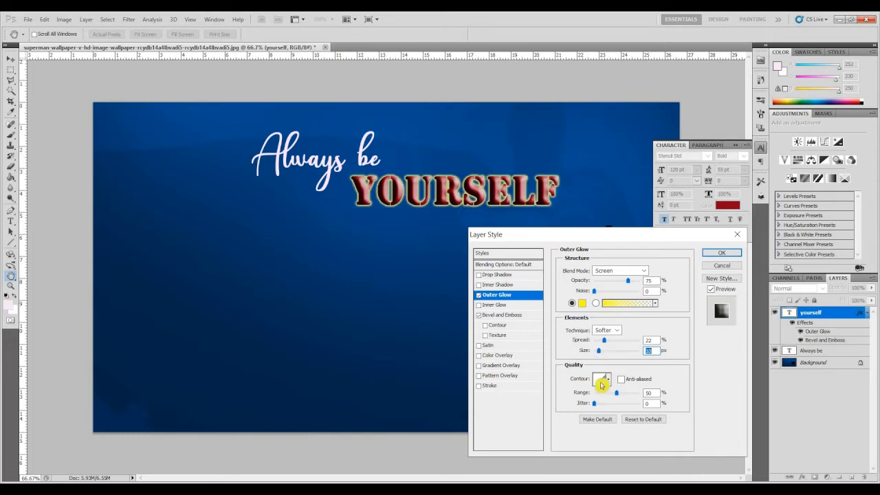
Bend the outer glow's contour into a custom curve with a point at input 85%, output 62%, and apply the layer style.
click(602, 380)
drag(511, 291, 402, 329)
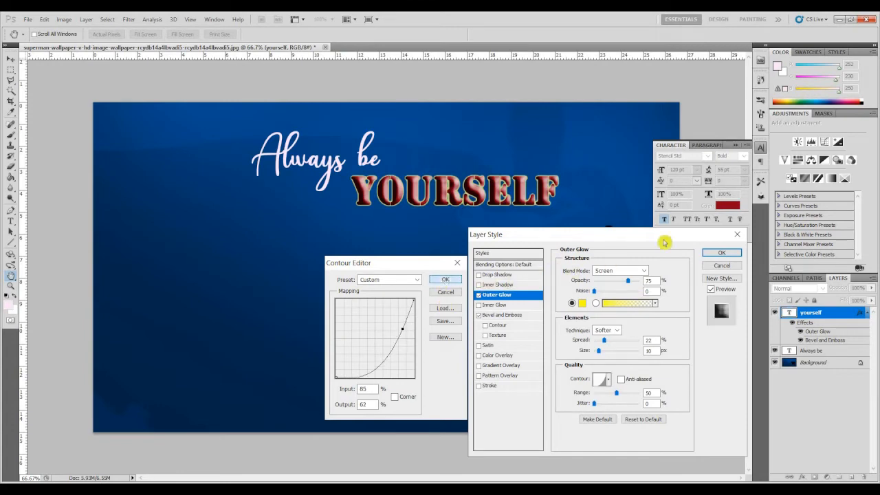
click(441, 282)
key(Return)
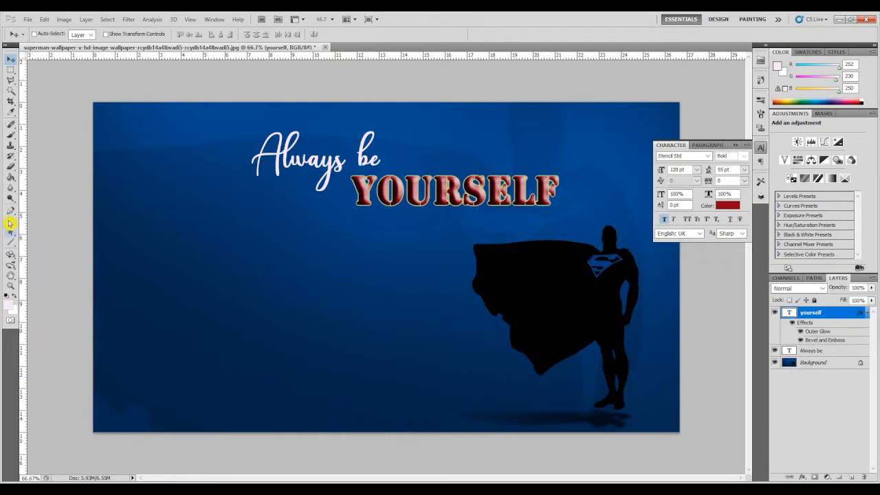
Add the text "Unless you can be" and place it just below "yourself".
key(t)
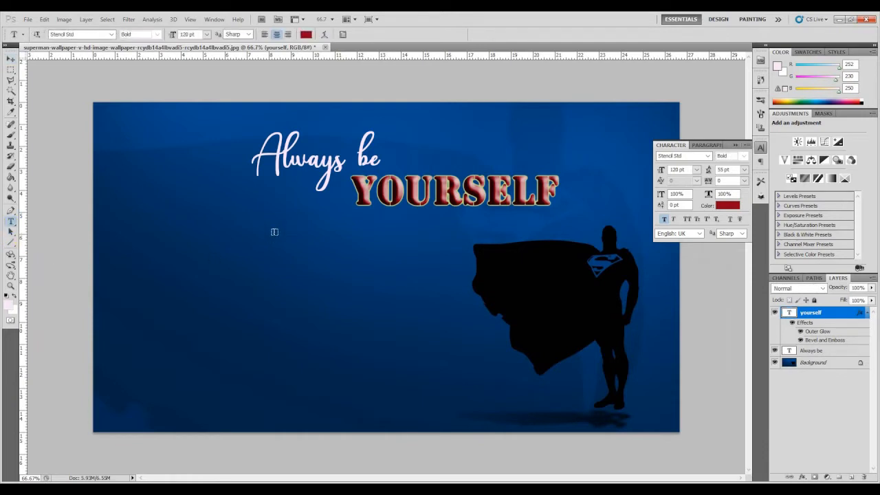
click(500, 280)
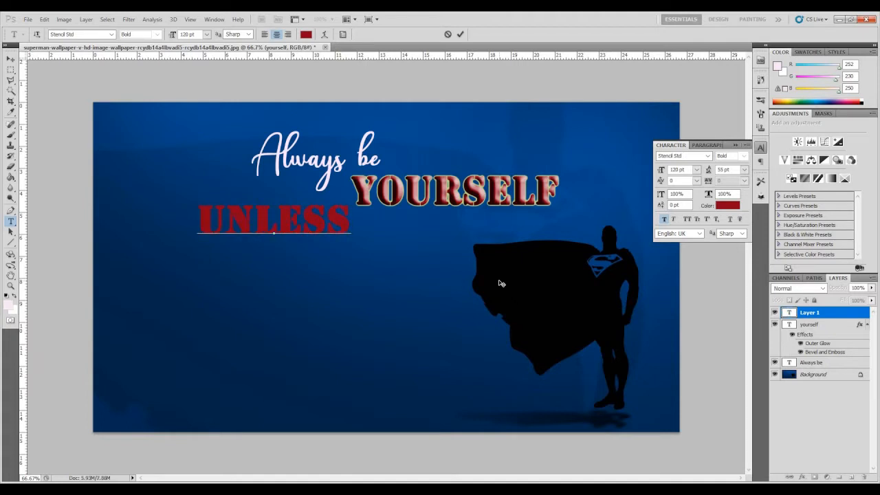
text(UNLESS YOU CAN BE)
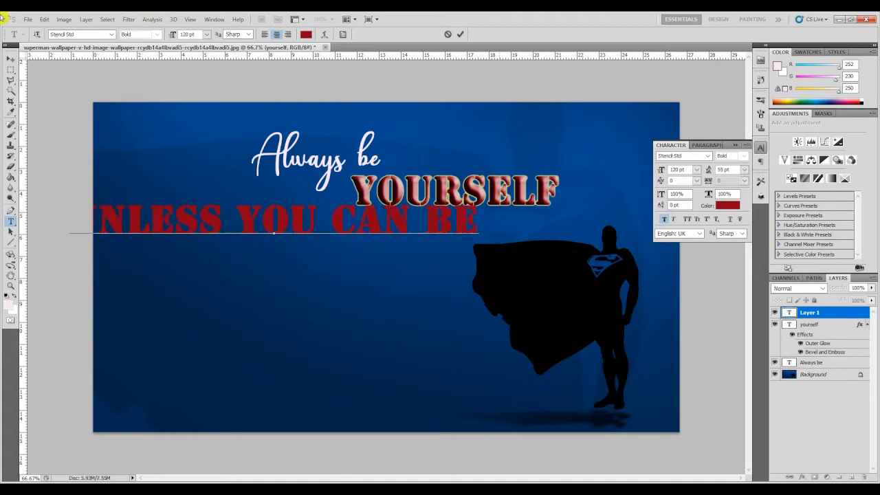
click(11, 62)
drag(242, 200, 417, 241)
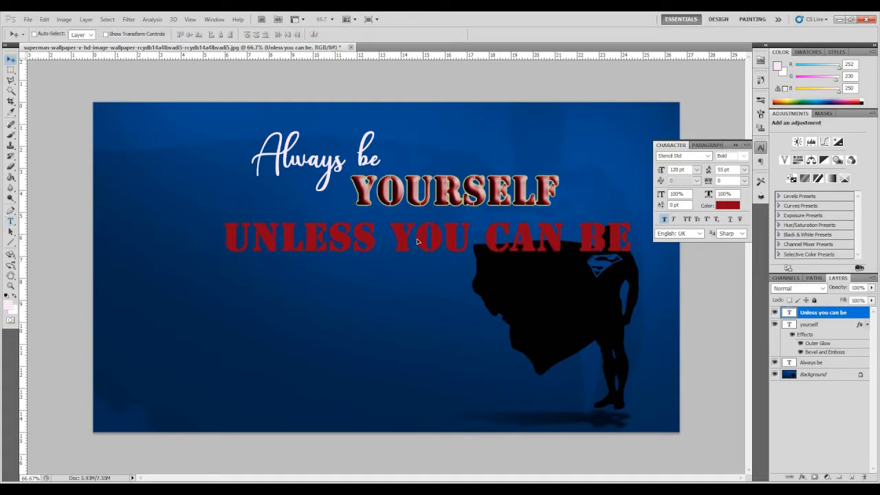
Change the colour of the whole "Unless you can be" text to light pink.
click(11, 221)
click(332, 234)
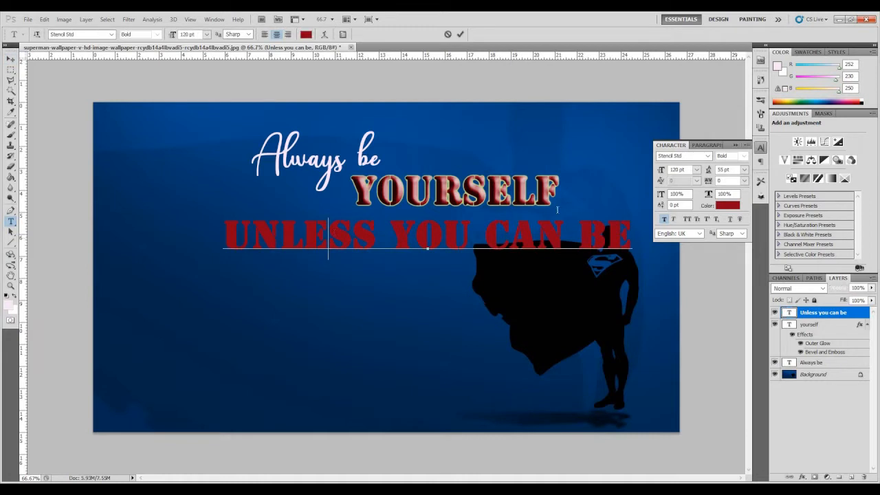
key(ctrl+a)
click(727, 201)
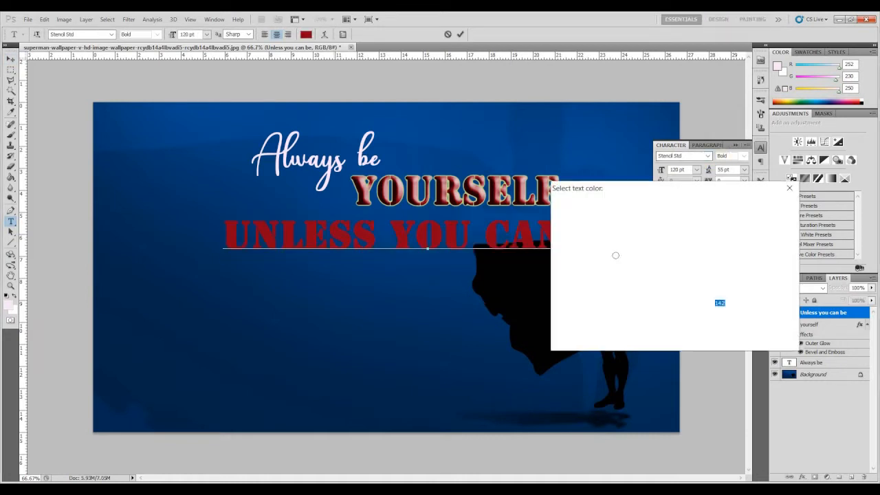
click(768, 205)
Try the fonts The Students Teacher and Signatra DEMO (OT1) on the "Unless you can be" text.
click(708, 156)
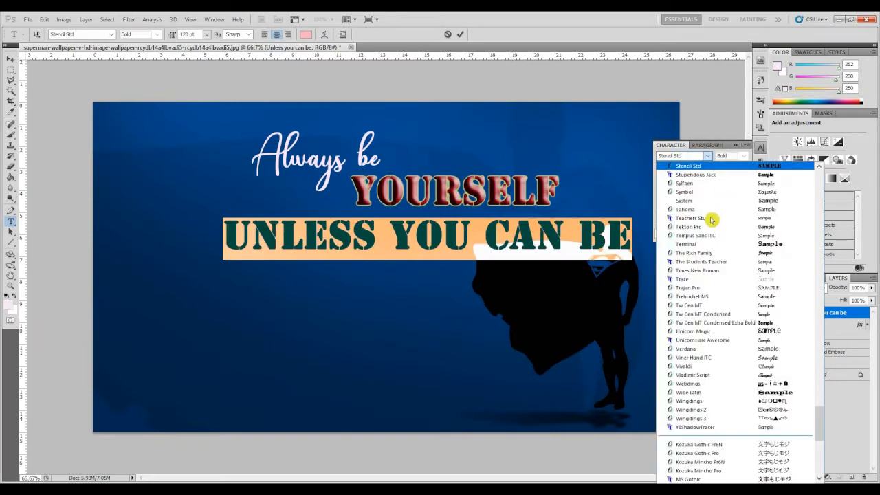
click(747, 262)
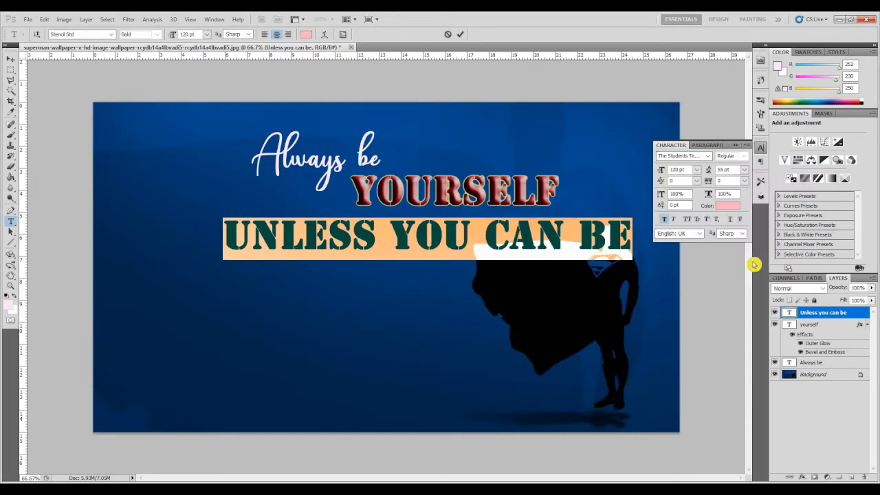
click(707, 160)
scroll(743, 251, up, 6)
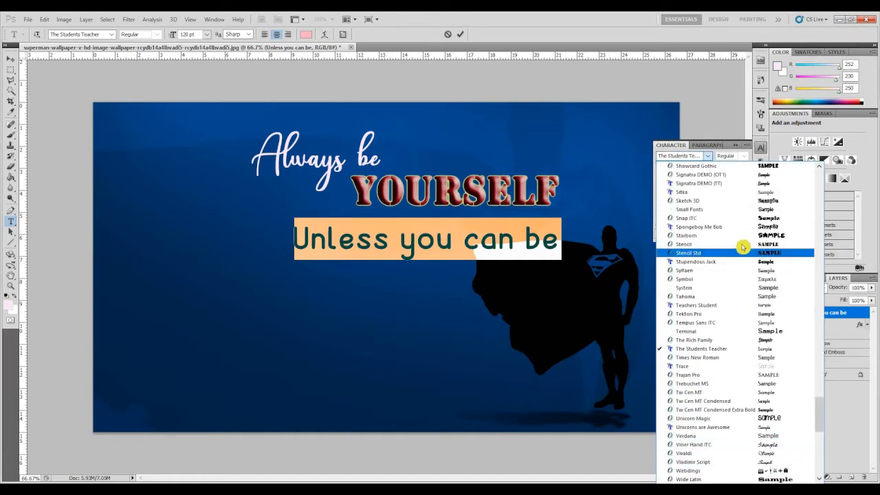
scroll(753, 207, up, 1)
click(755, 200)
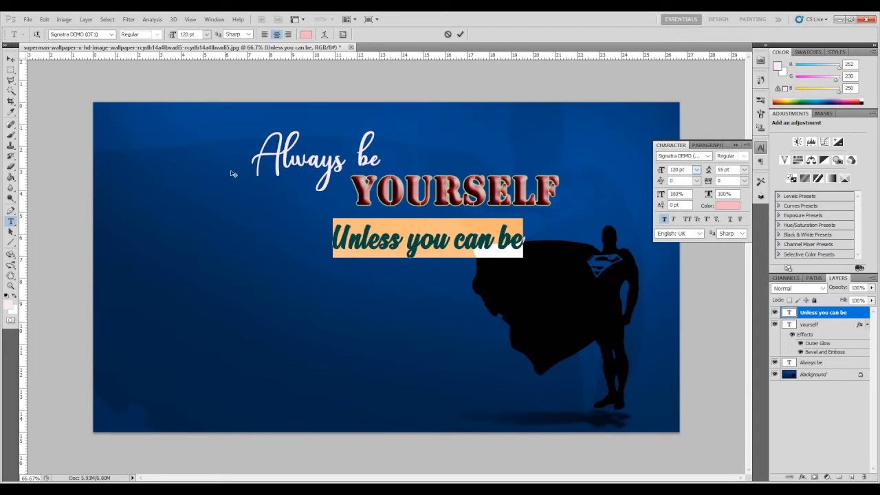
Move the "Unless you can be" text up and to the left, closer beneath "yourself".
click(10, 59)
drag(415, 245, 383, 237)
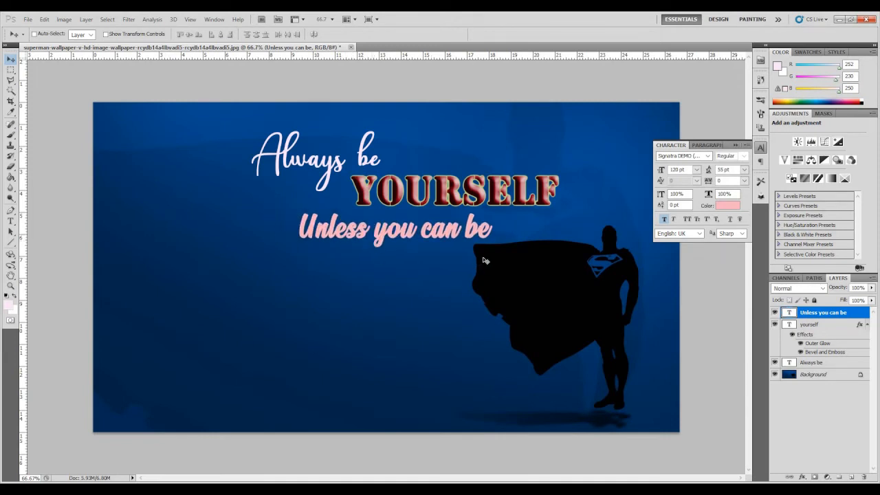
drag(460, 231, 459, 238)
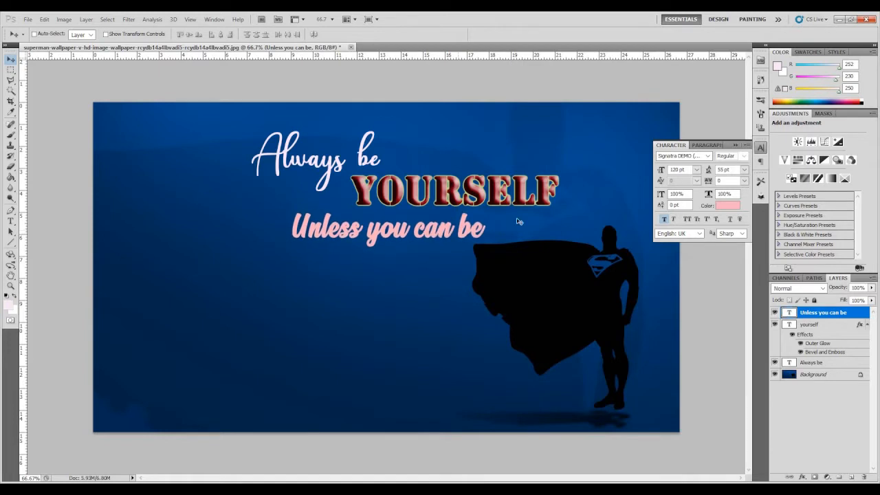
Try the No Virus font on the whole "Unless you can be" text.
click(11, 221)
click(382, 234)
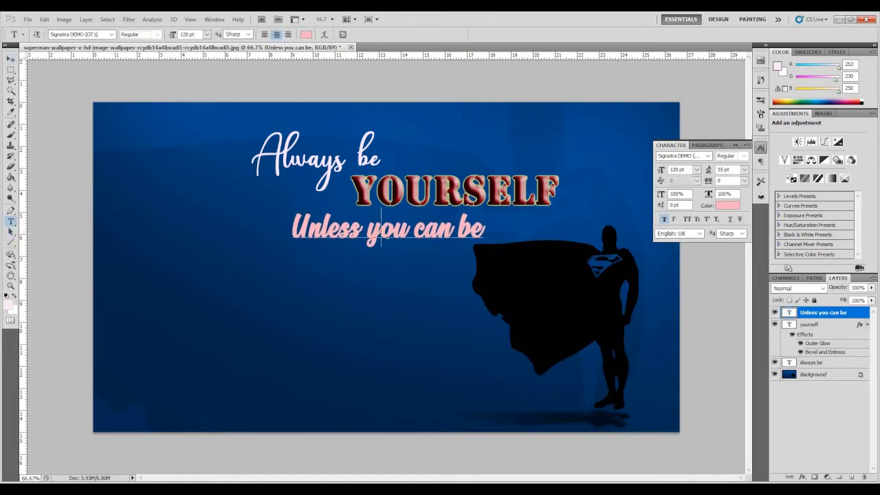
key(ctrl+a)
click(707, 157)
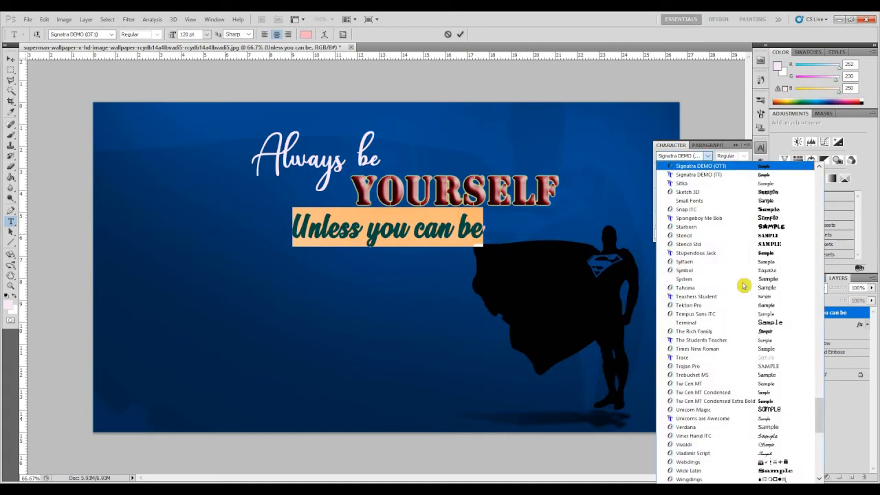
scroll(744, 282, up, 5)
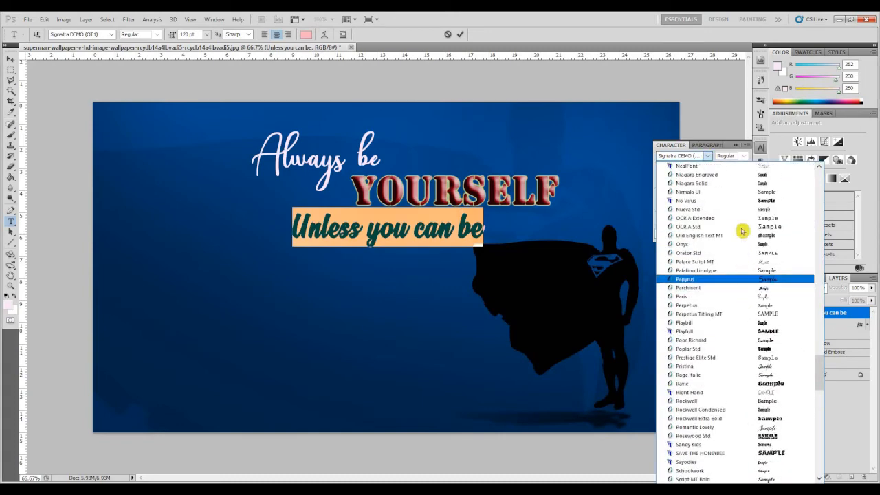
click(743, 203)
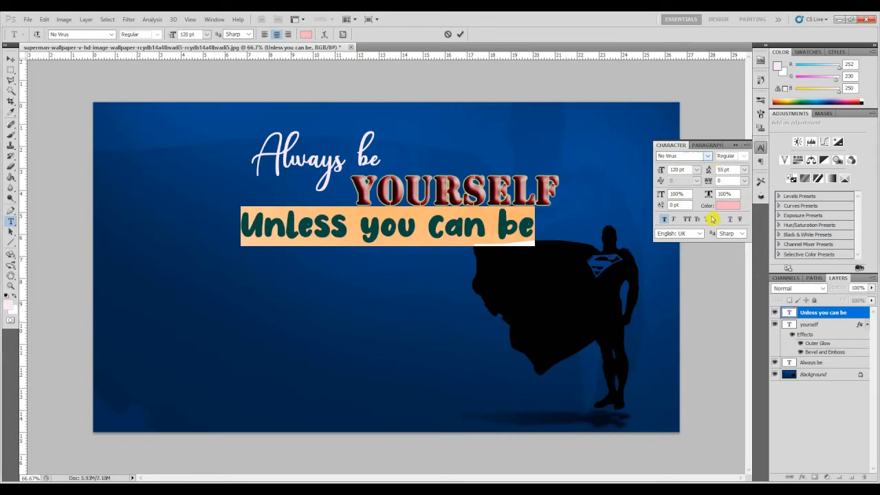
Set the "Unless you can be" font to Poor Richard and nudge the text slightly right and down.
click(708, 157)
scroll(715, 211, up, 6)
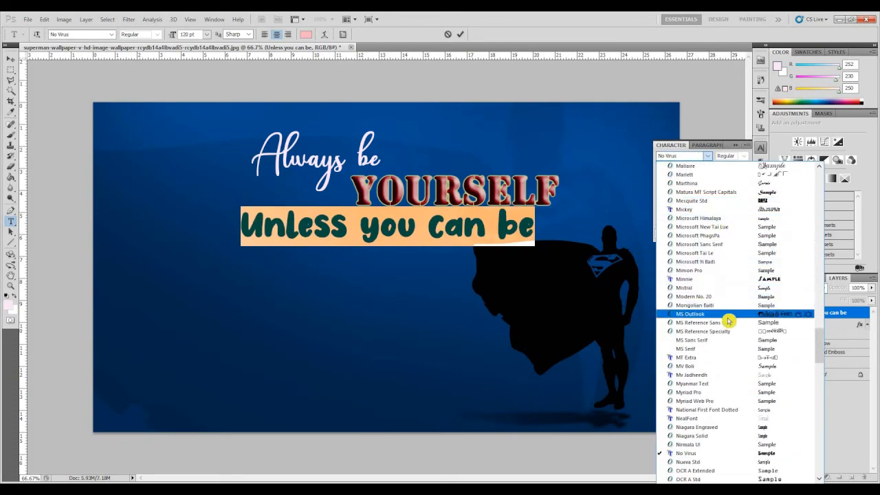
scroll(729, 316, down, 4)
scroll(728, 322, down, 2)
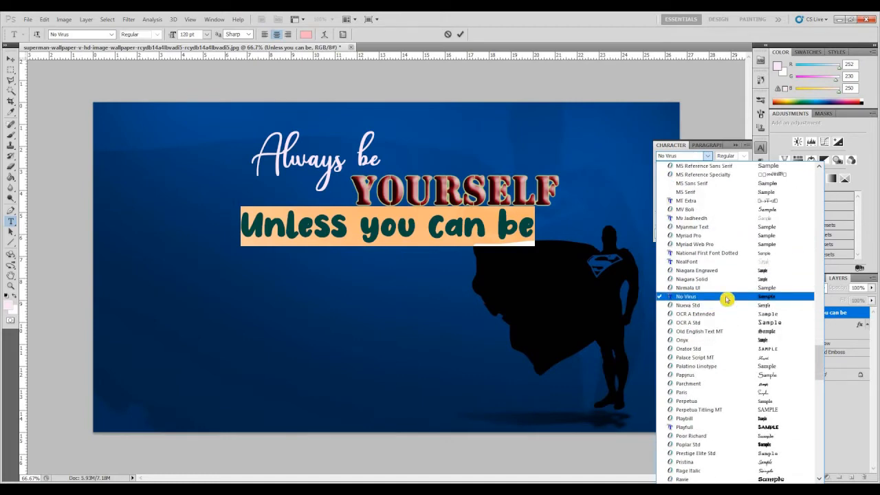
scroll(727, 300, down, 5)
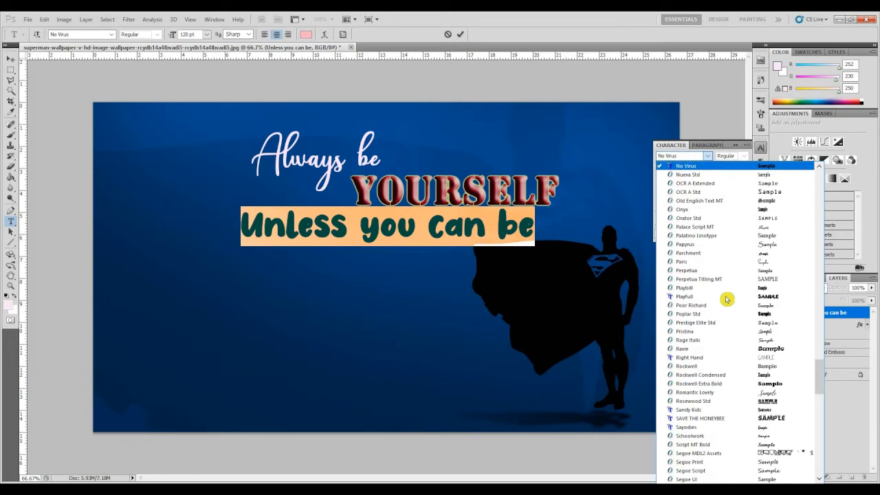
scroll(726, 299, down, 1)
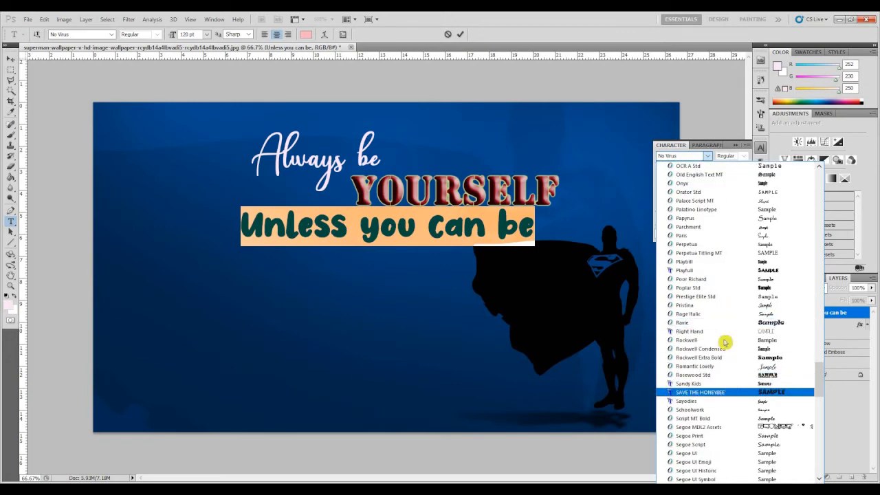
click(719, 280)
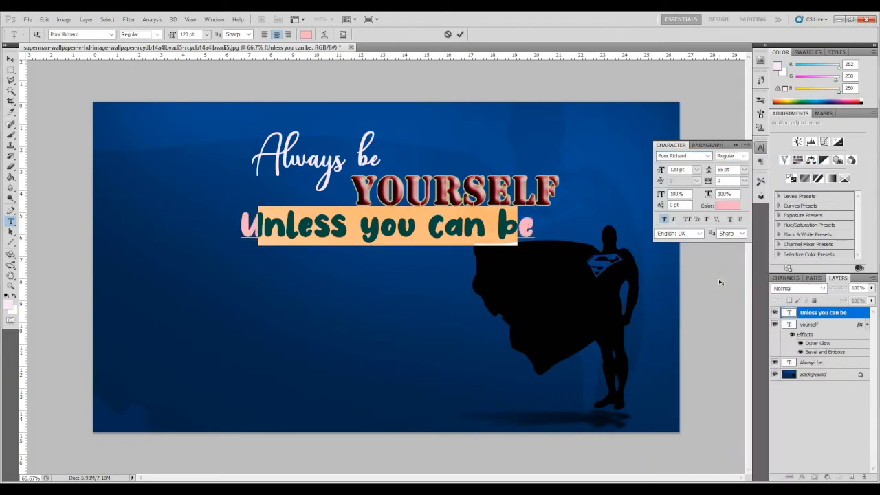
click(11, 59)
mouse_move(398, 234)
mouse_down()
mouse_move(389, 237)
mouse_move(409, 239)
mouse_up()
Add the text "Superman" and place it beneath the end of "Unless you can be", overlapping the cape.
click(12, 223)
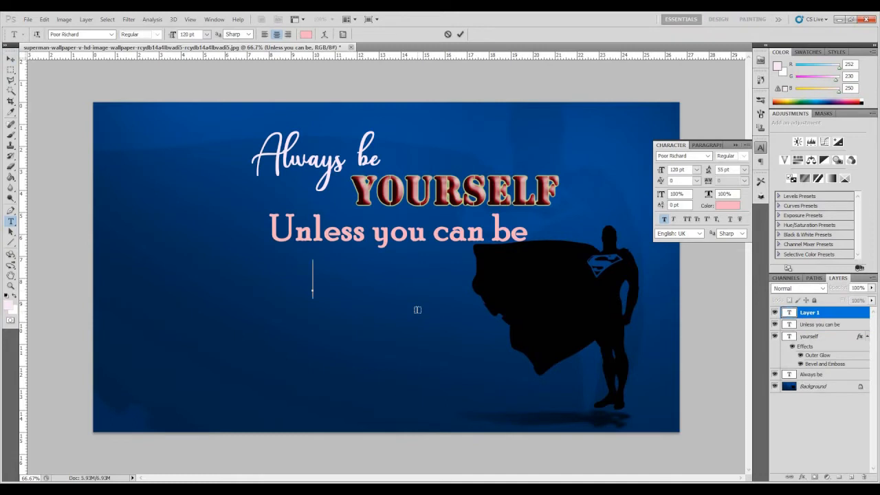
text(SU)
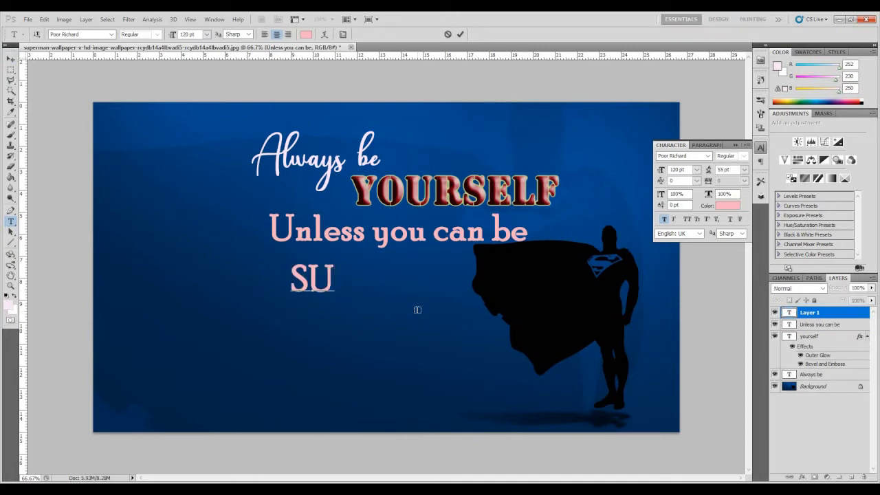
key(BackSpace)
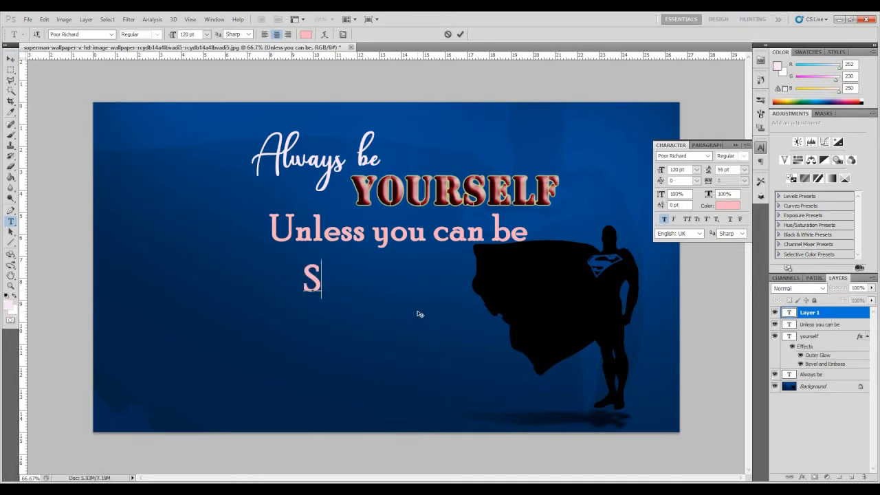
key(BackSpace)
text(su)
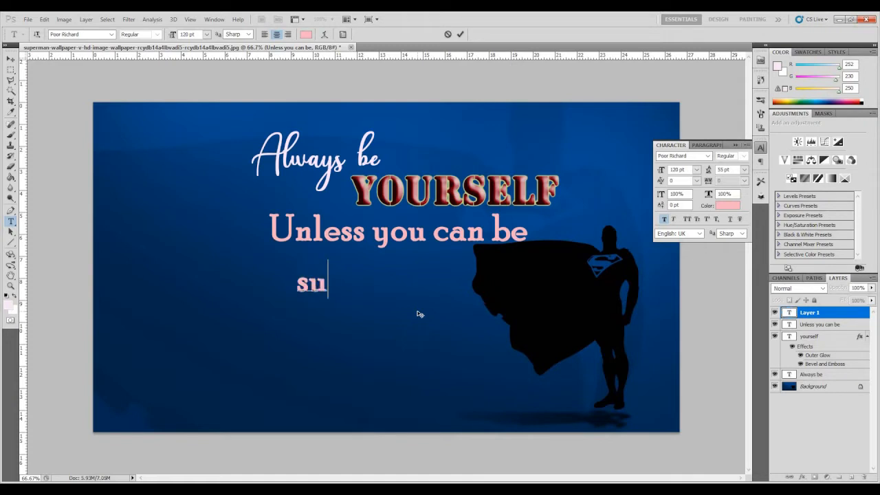
text(perman)
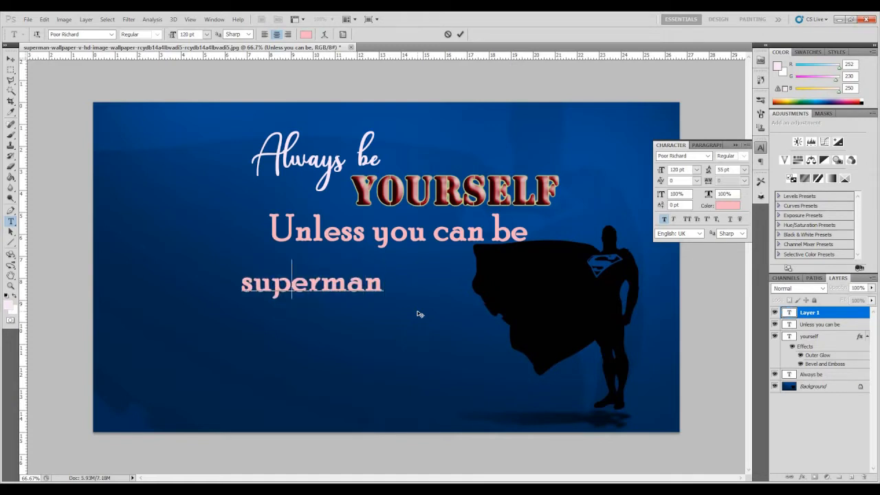
key(Delete)
text(S)
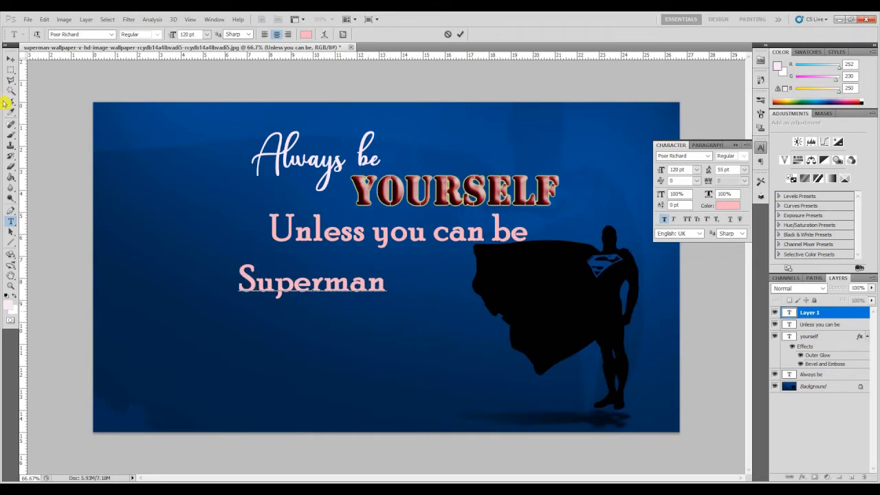
click(7, 60)
drag(301, 284, 499, 277)
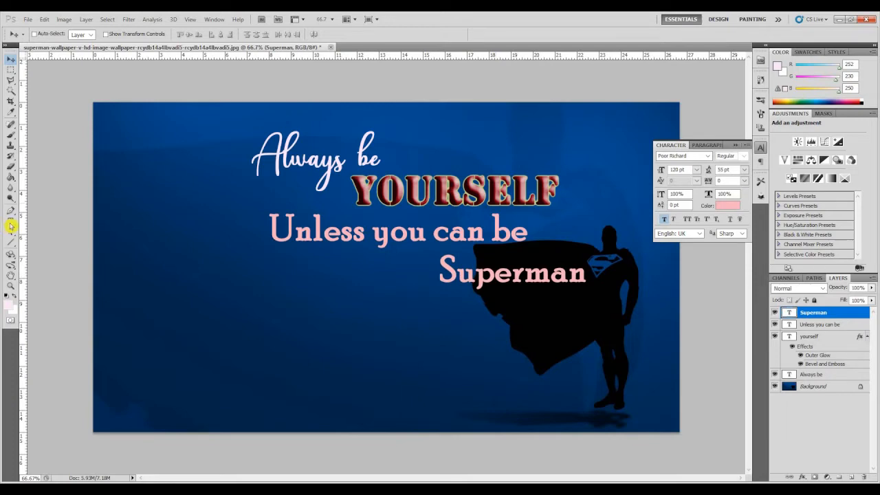
Change the font of the whole "Superman" text to Showcard Gothic.
click(511, 274)
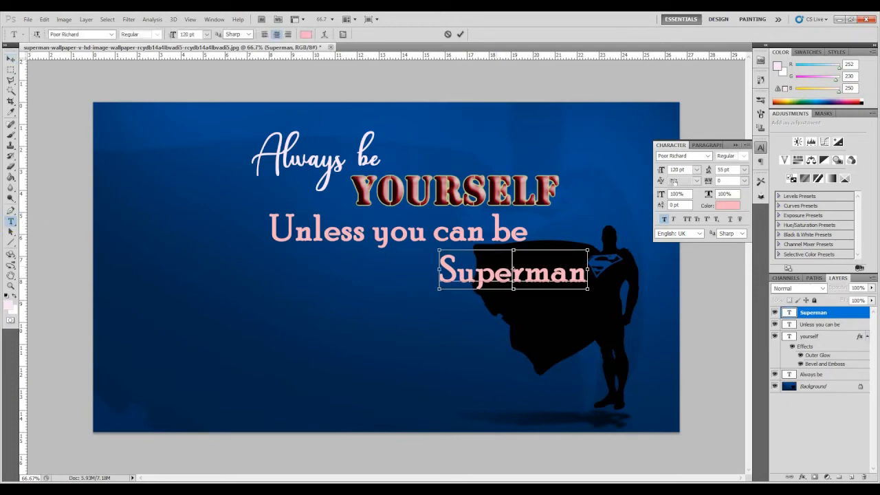
key(ctrl+a)
click(708, 156)
scroll(764, 310, down, 3)
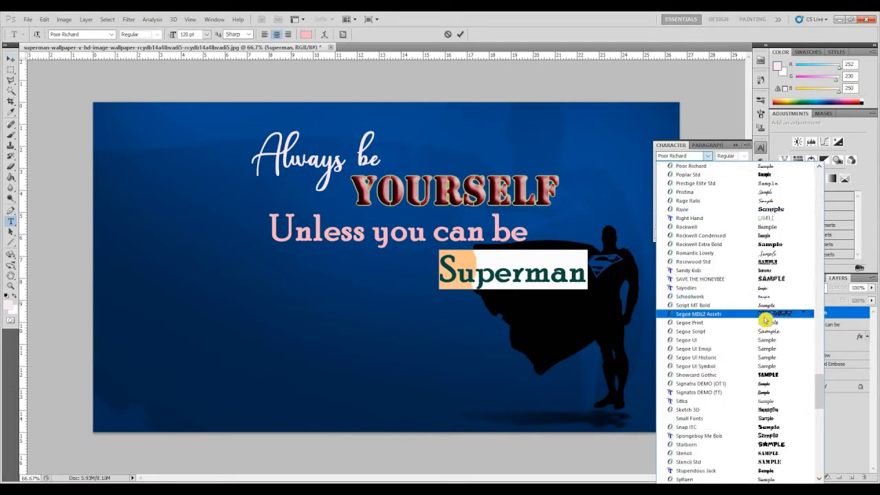
click(768, 297)
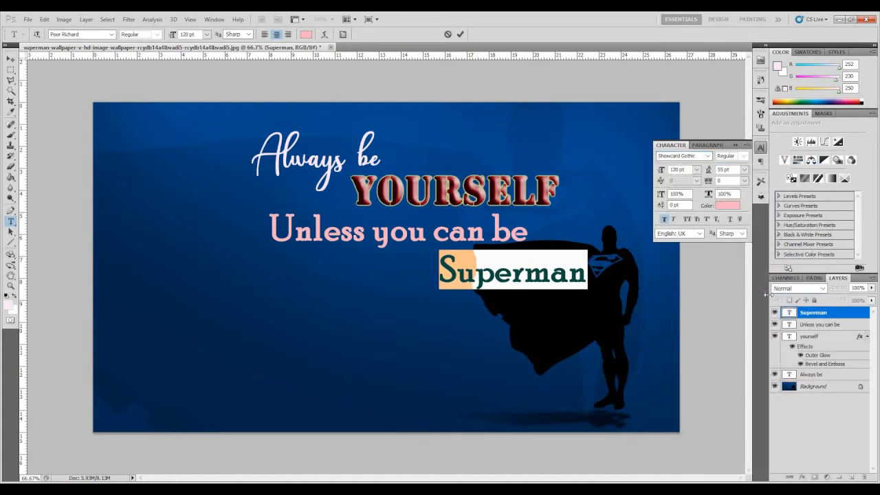
Set the colour of the "Superman" text to dark blue-violet #1f0270.
click(725, 206)
click(684, 245)
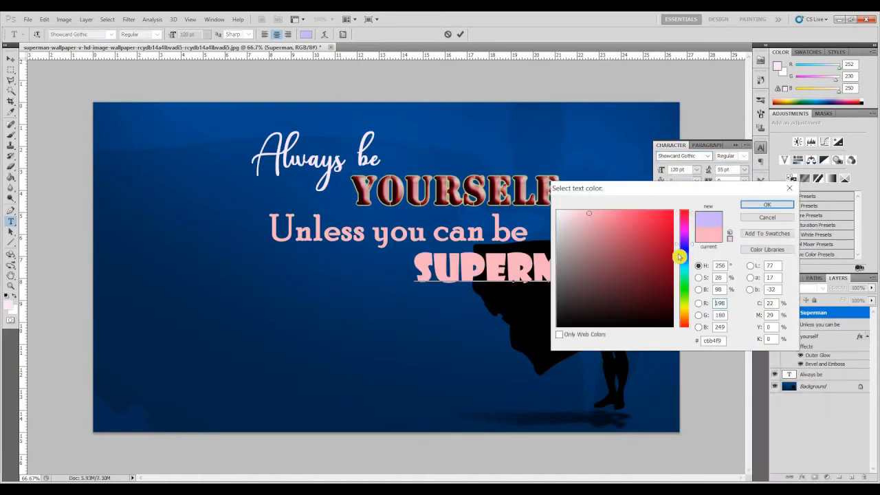
click(672, 260)
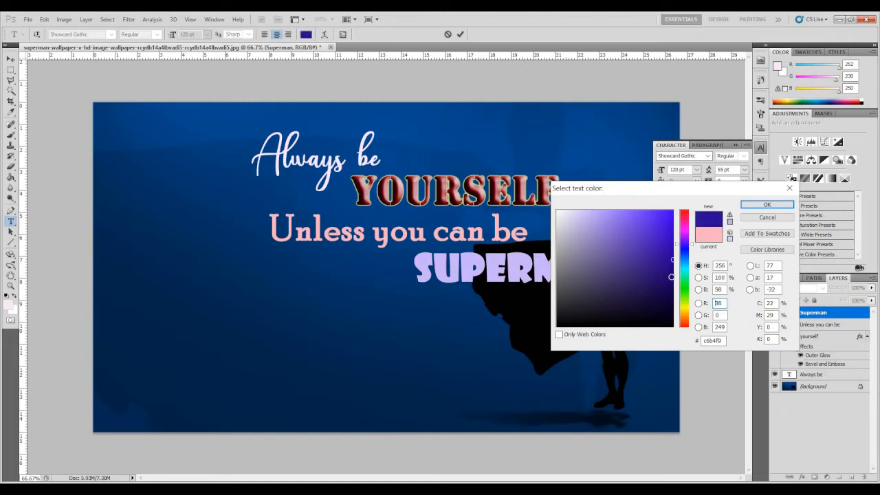
click(670, 275)
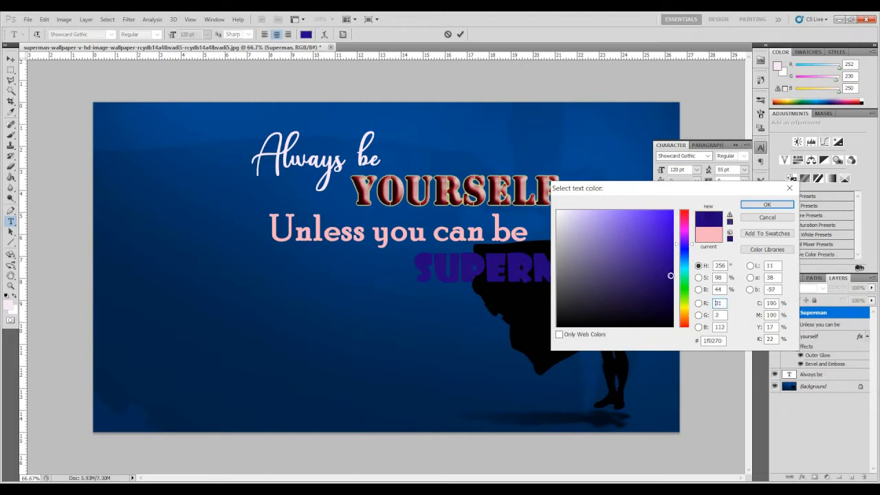
click(766, 205)
Open the blending options of the "Superman" layer and enable a Stroke effect.
click(806, 315)
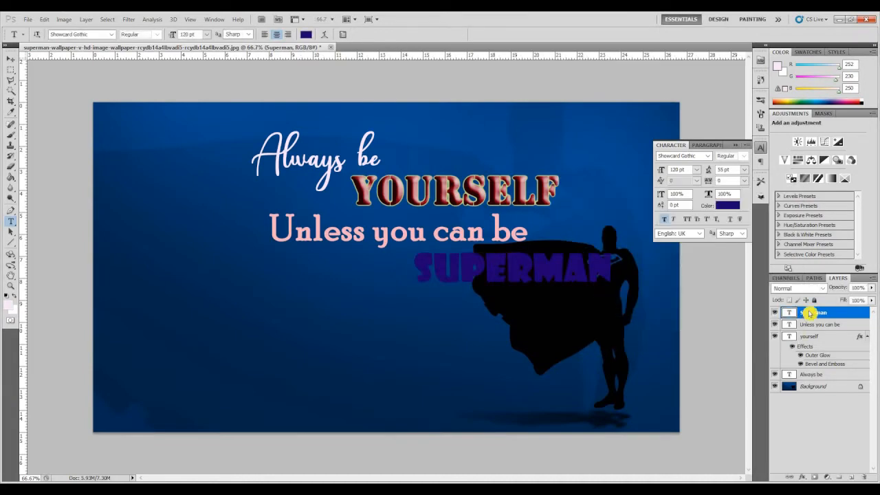
right_click(810, 314)
click(640, 184)
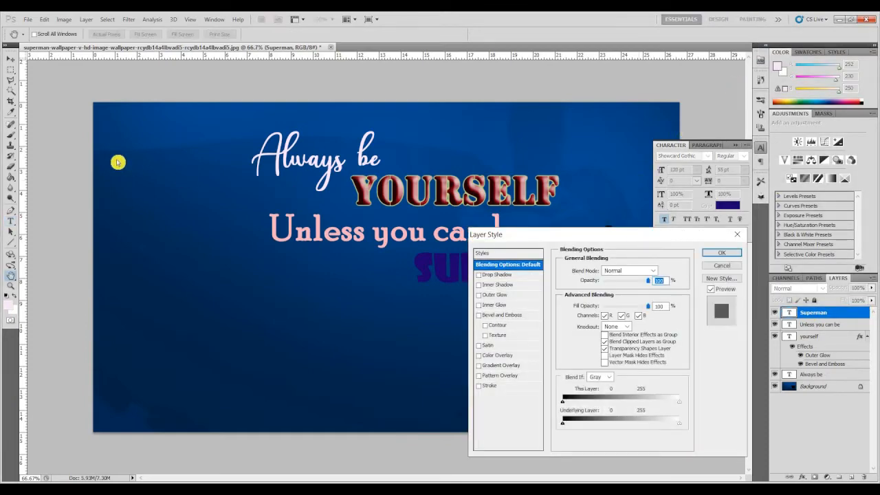
mouse_move(193, 171)
mouse_down()
mouse_move(224, 181)
mouse_move(247, 172)
mouse_up()
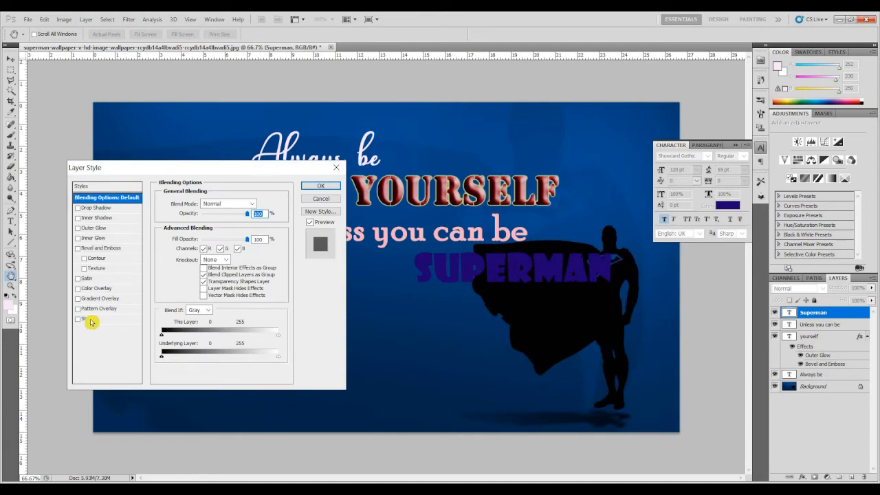
click(91, 321)
Set the stroke colour of the "Superman" layer to light red #fe5555.
click(180, 265)
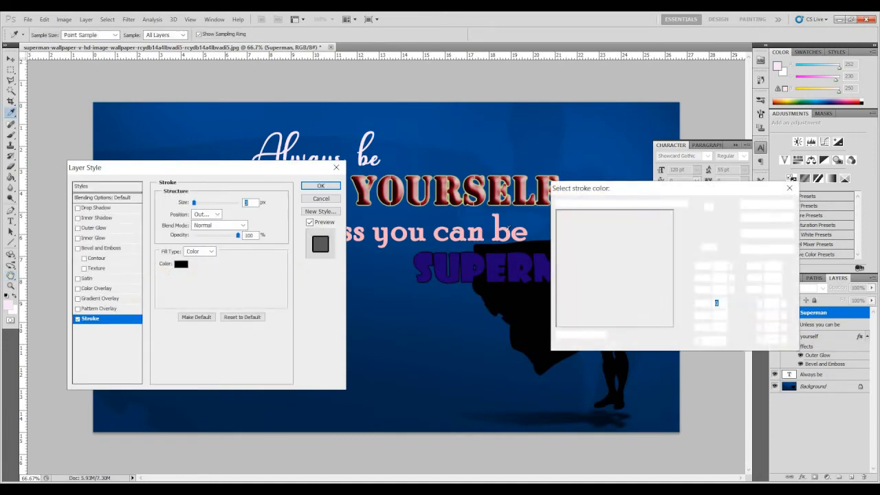
drag(650, 185, 251, 237)
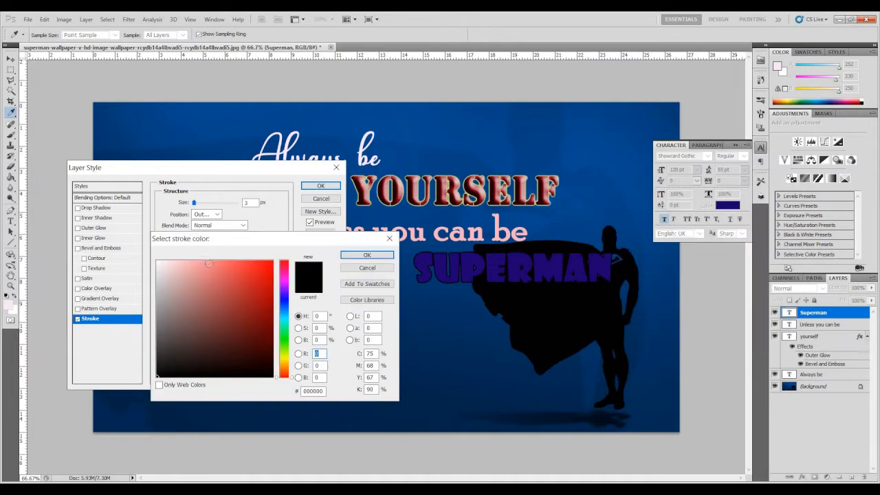
click(201, 264)
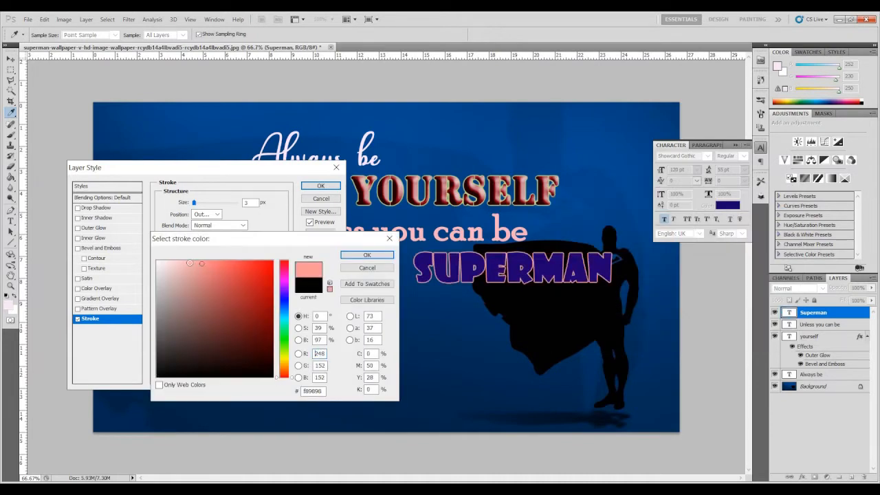
click(189, 262)
drag(272, 262, 235, 262)
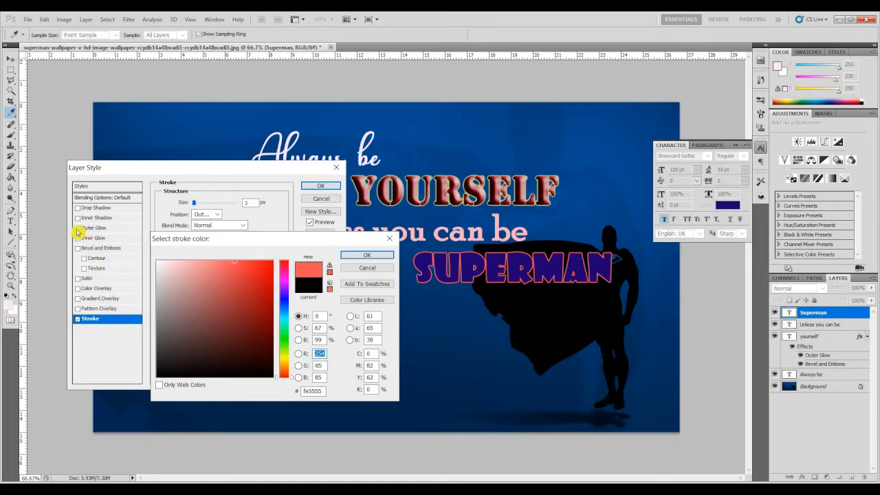
click(364, 255)
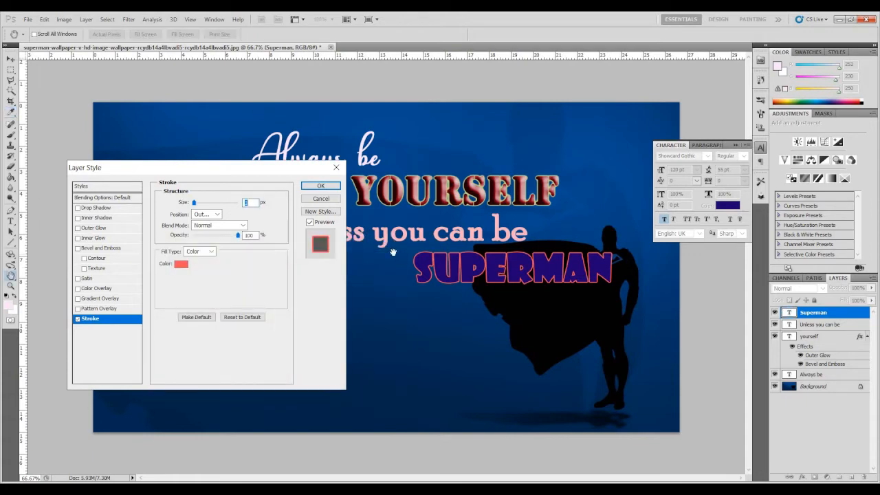
Add a red Outer Glow to the "Superman" layer, enlarge its size so it spreads around the letters, and apply the layer style.
click(78, 228)
click(96, 229)
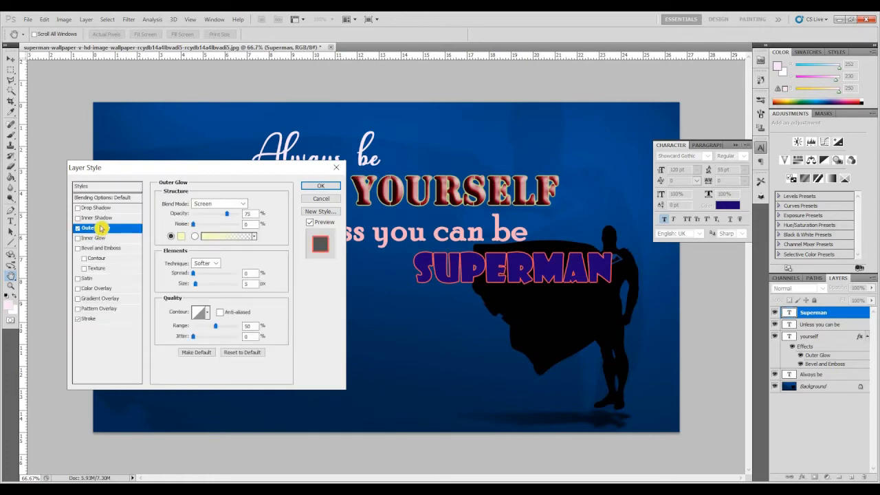
click(180, 237)
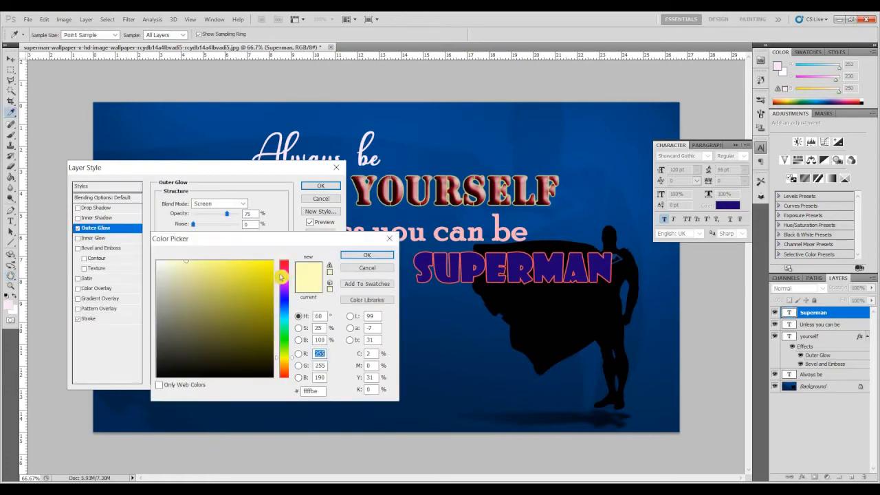
click(283, 262)
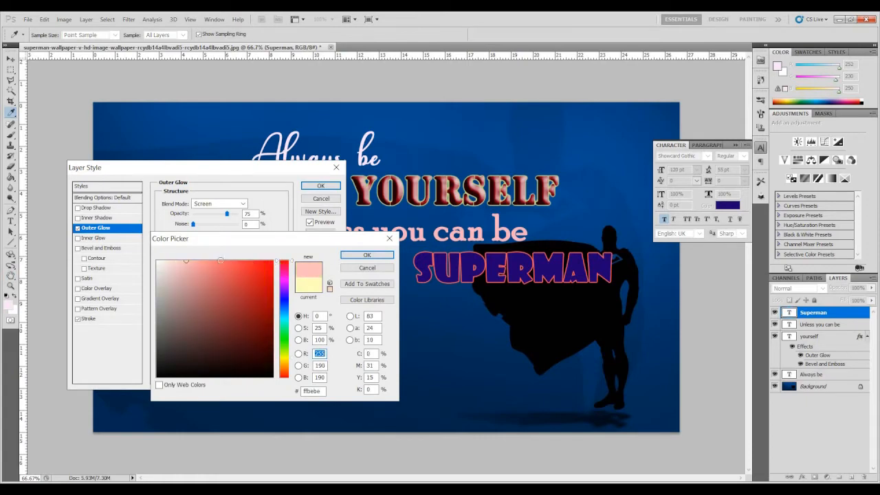
click(220, 261)
drag(236, 263, 242, 261)
key(Return)
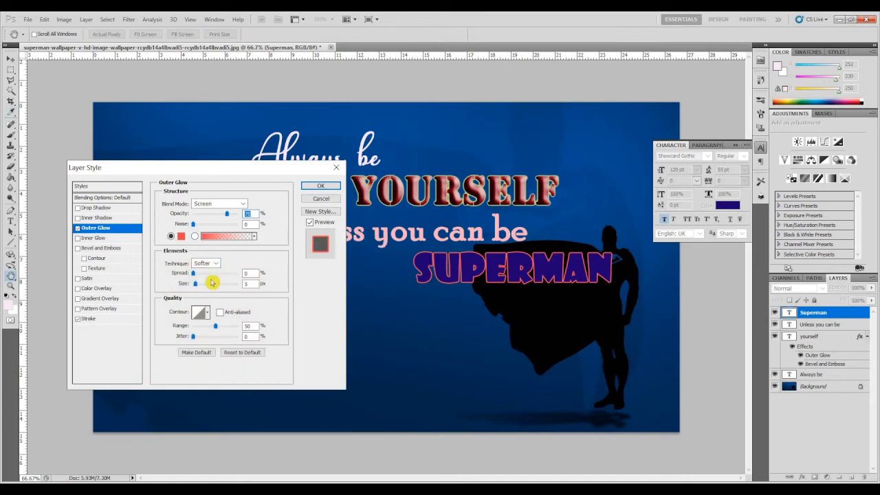
drag(197, 285, 205, 289)
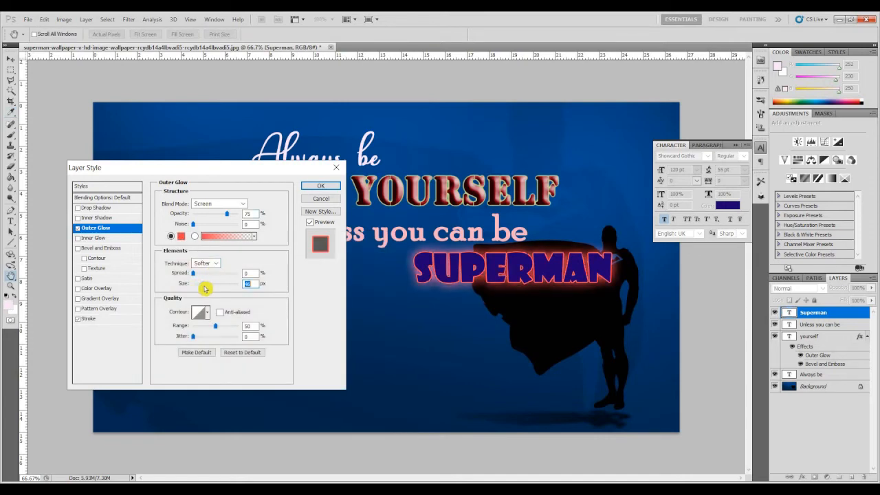
click(322, 186)
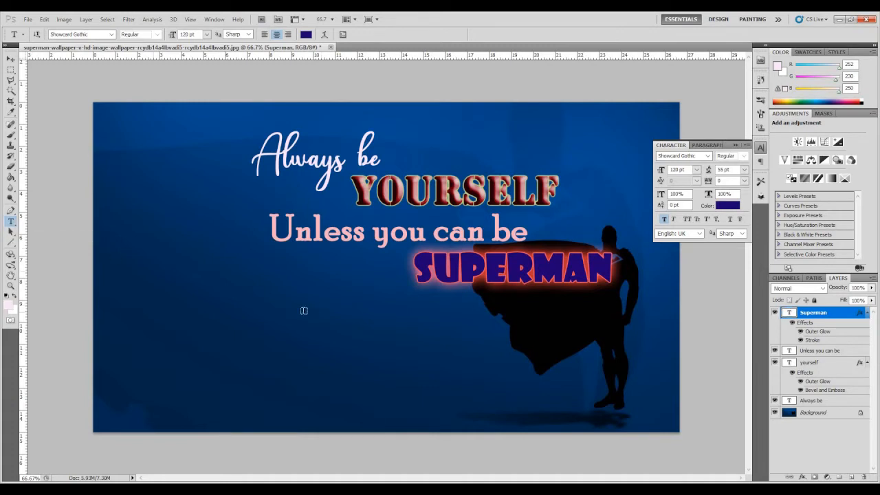
Add the text "then, always be" and place it beneath "Superman", with its end overlapping the cape.
click(346, 323)
text(THEN, ALWAYS BE)
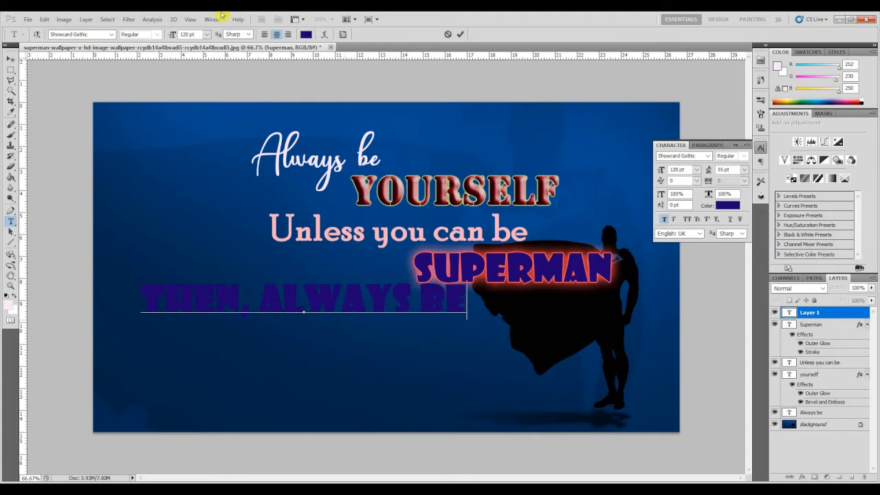
drag(256, 295, 330, 309)
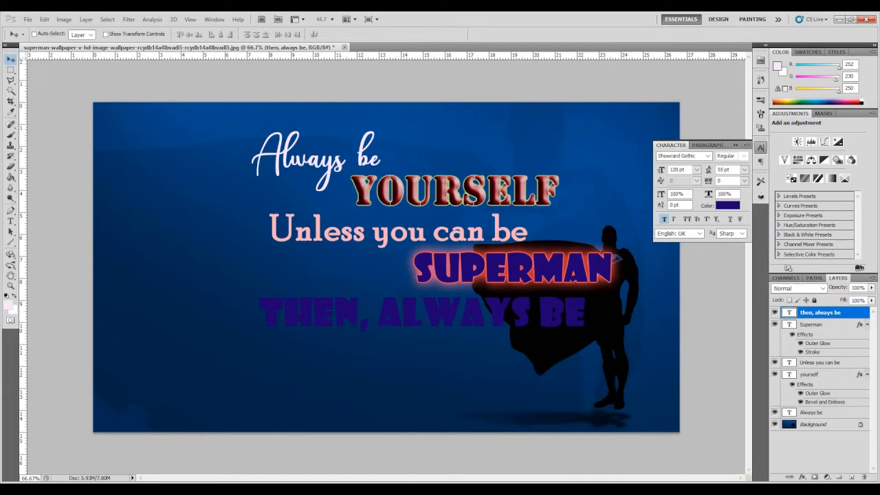
Change the font of the whole "then, always be" text to Unicorns are Awesome.
click(12, 222)
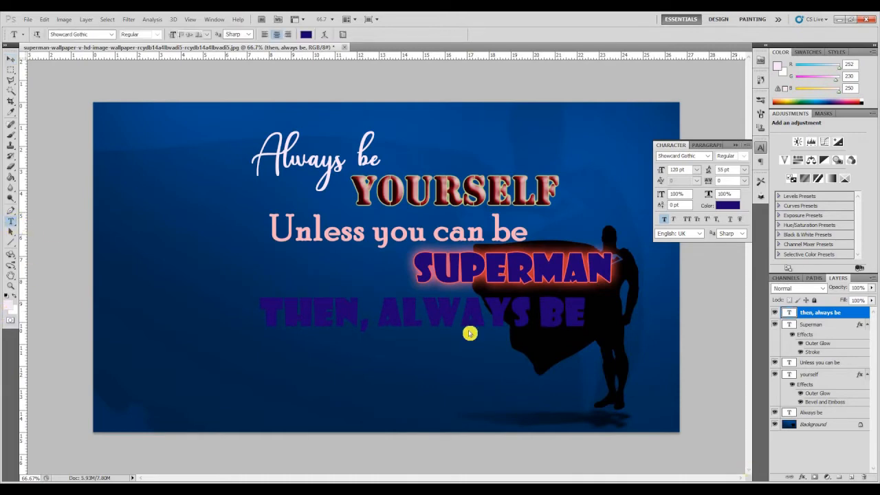
click(462, 318)
key(ctrl+a)
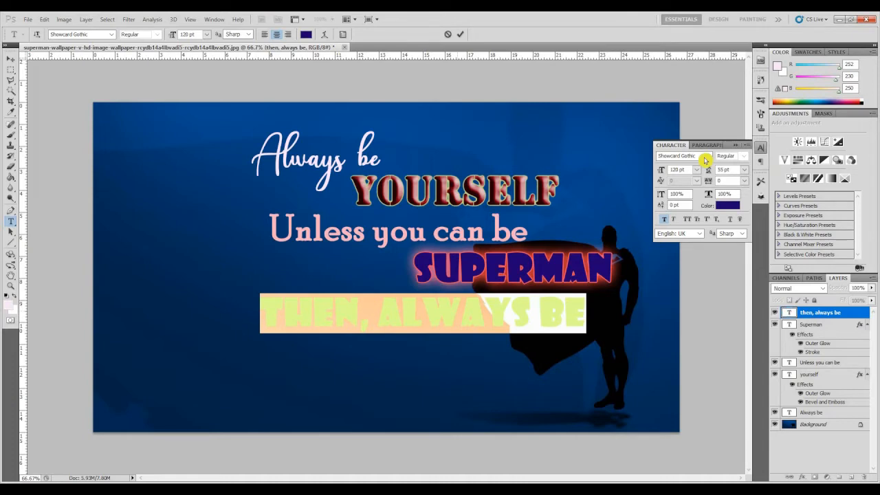
click(707, 156)
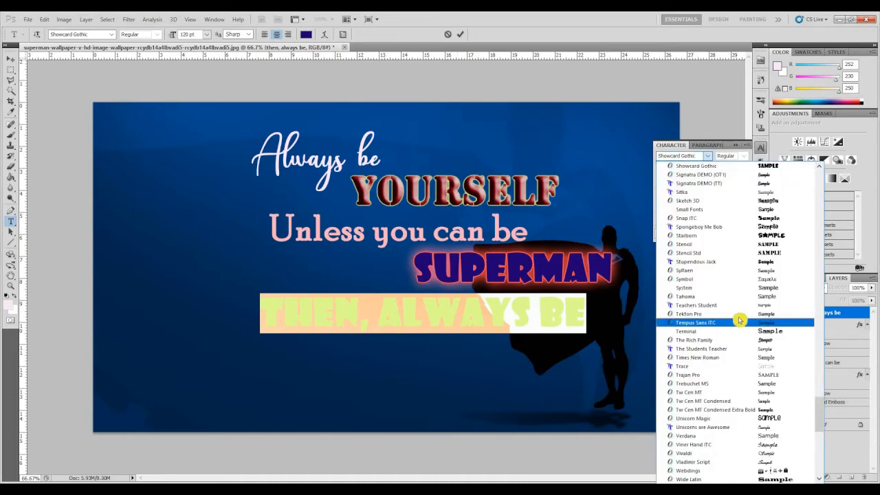
scroll(738, 317, down, 6)
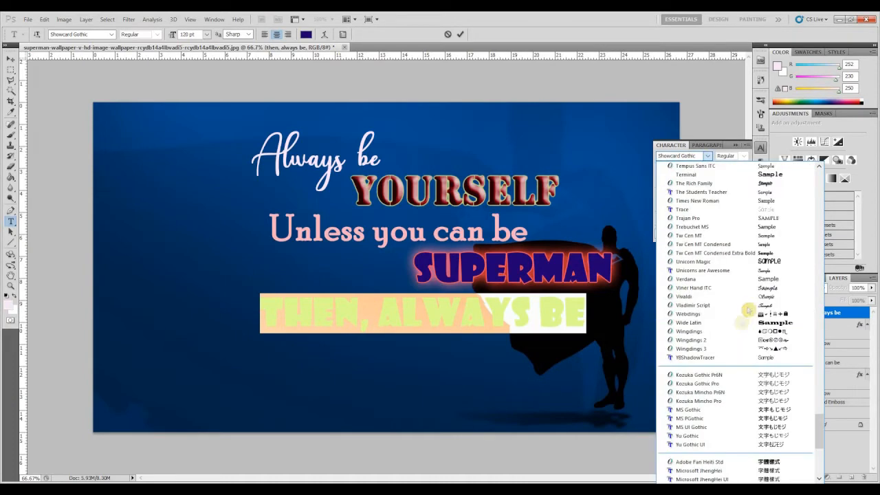
click(753, 271)
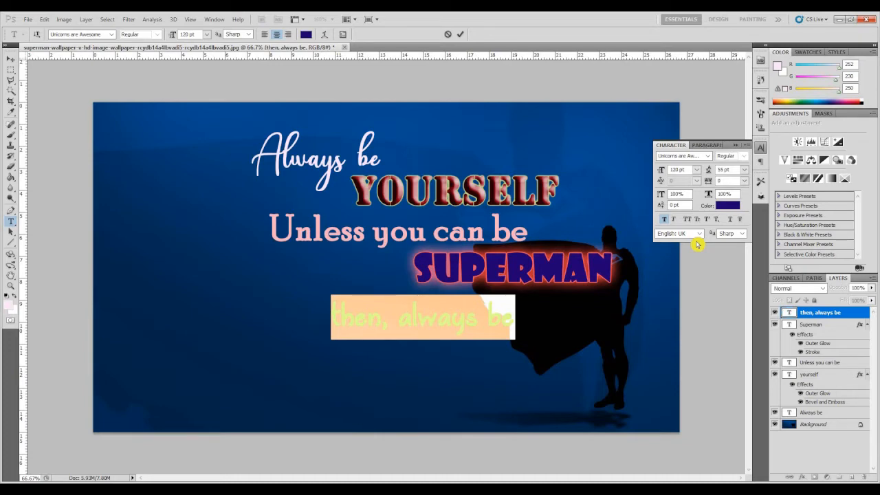
Try the Baby Rose font on the "then, always be" text.
click(708, 156)
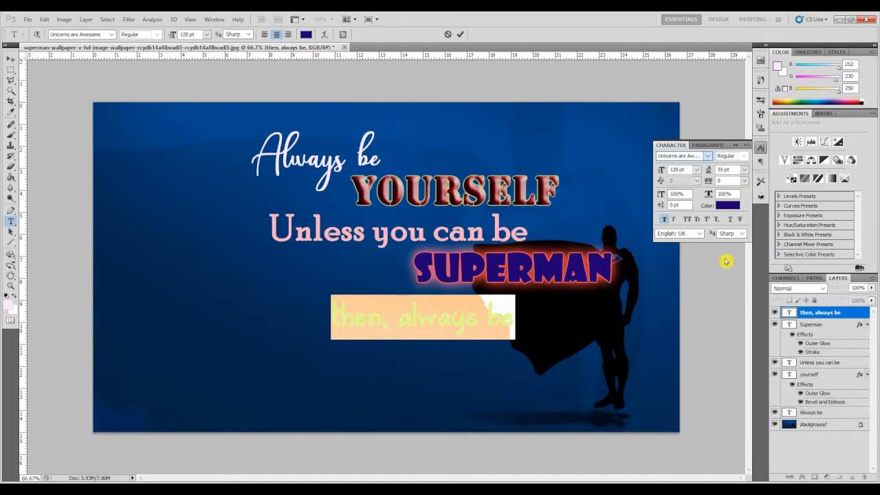
scroll(729, 254, up, 20)
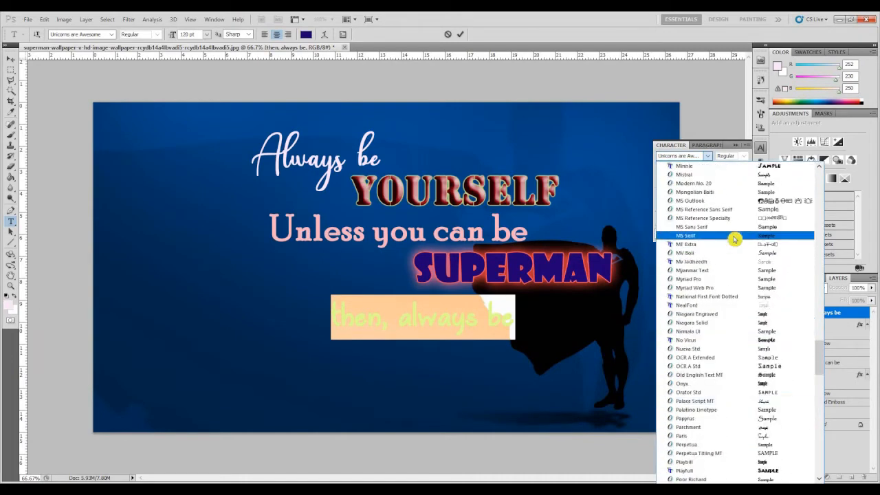
scroll(734, 238, up, 8)
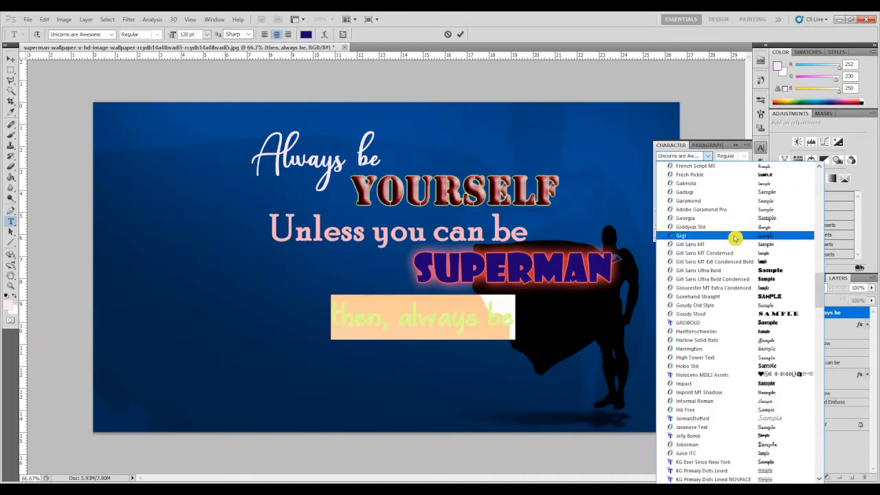
scroll(736, 237, up, 6)
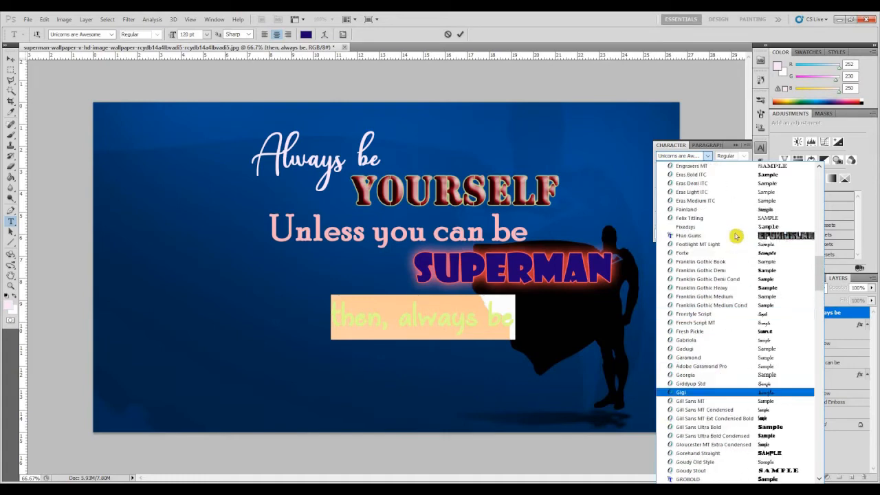
scroll(736, 236, up, 20)
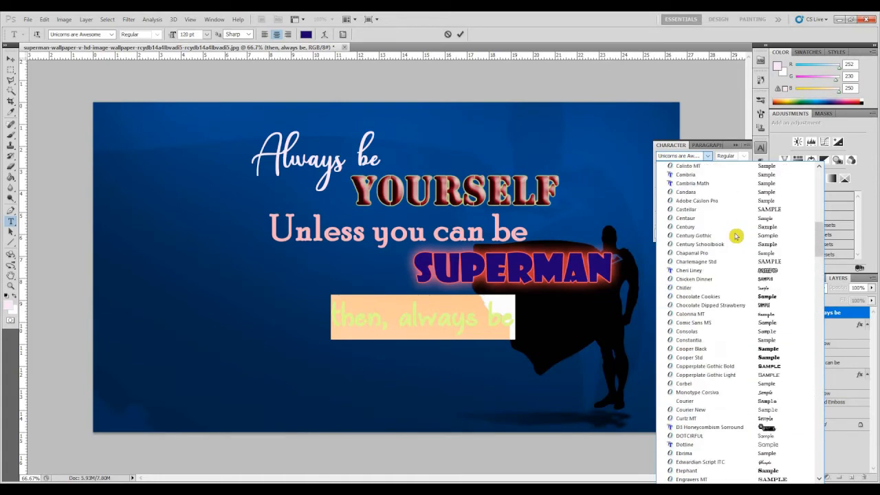
scroll(736, 236, up, 3)
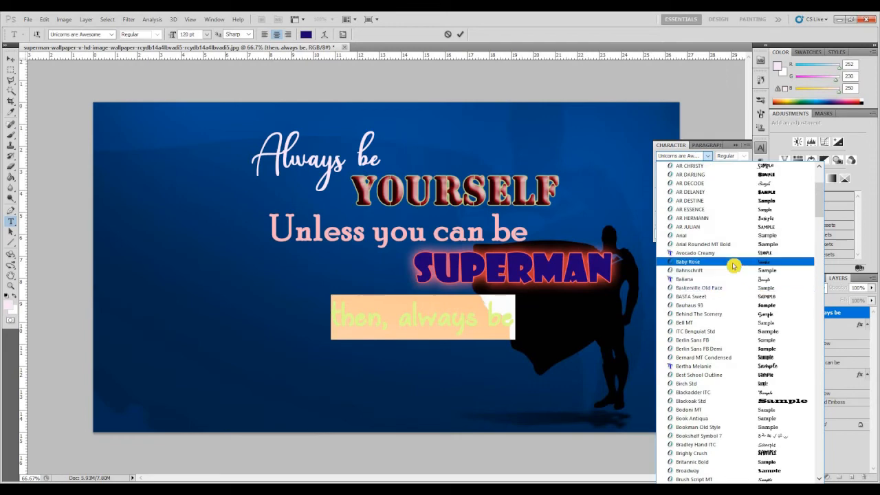
click(732, 262)
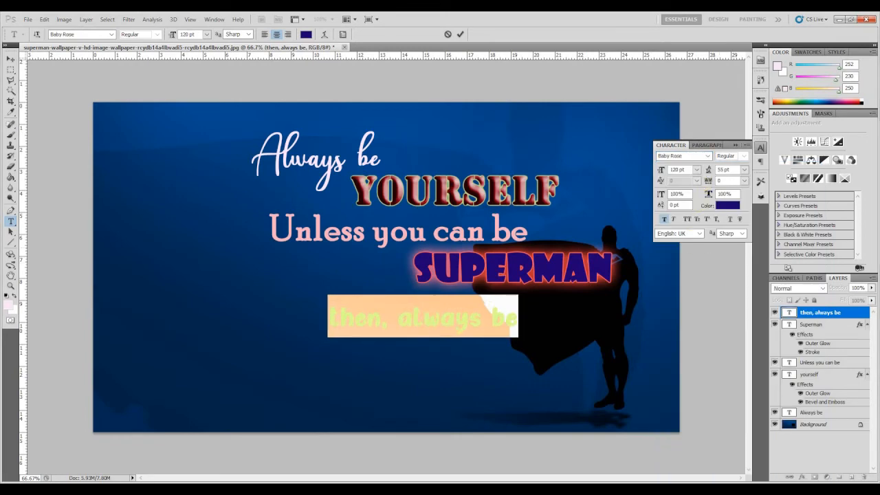
Switch the font of the "then, always be" text to AR CENA.
click(696, 169)
click(707, 156)
click(707, 156)
scroll(740, 237, up, 8)
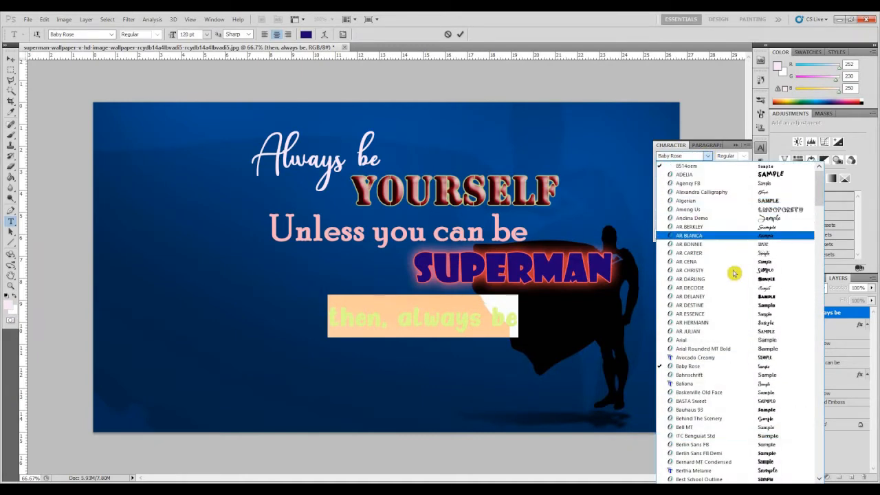
click(733, 261)
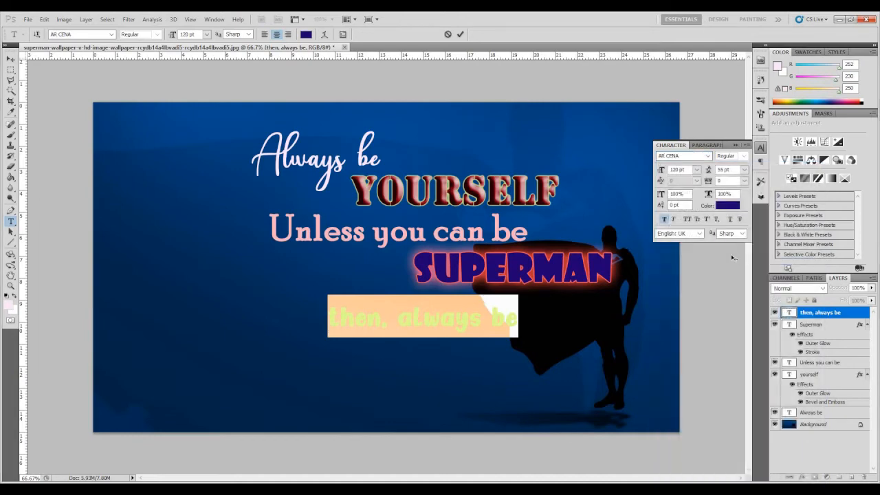
Move "then, always be" slightly up and to the left, and change its font to Goudy Old Style.
click(10, 59)
drag(383, 314, 338, 303)
click(11, 221)
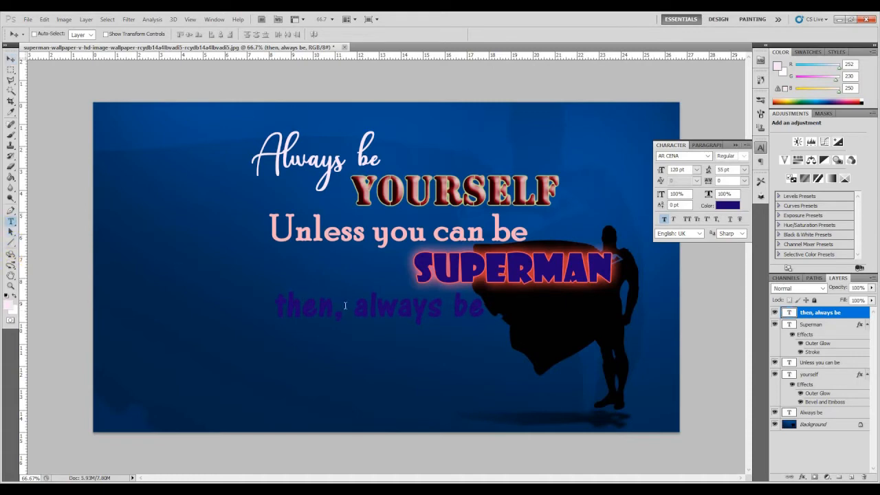
click(344, 307)
drag(276, 306, 484, 302)
click(708, 155)
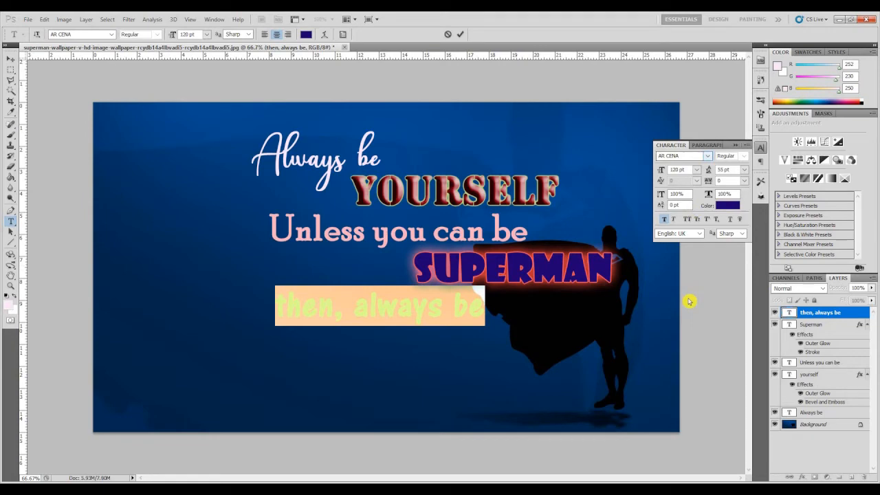
scroll(689, 302, down, 20)
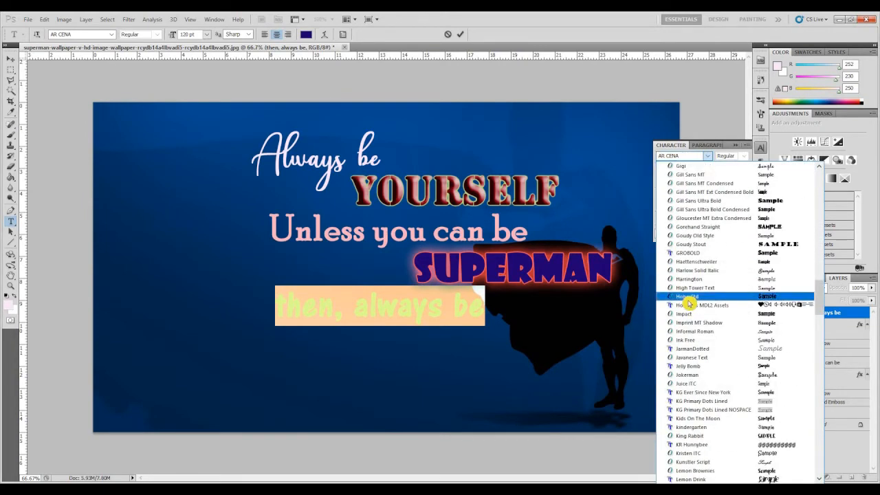
click(744, 237)
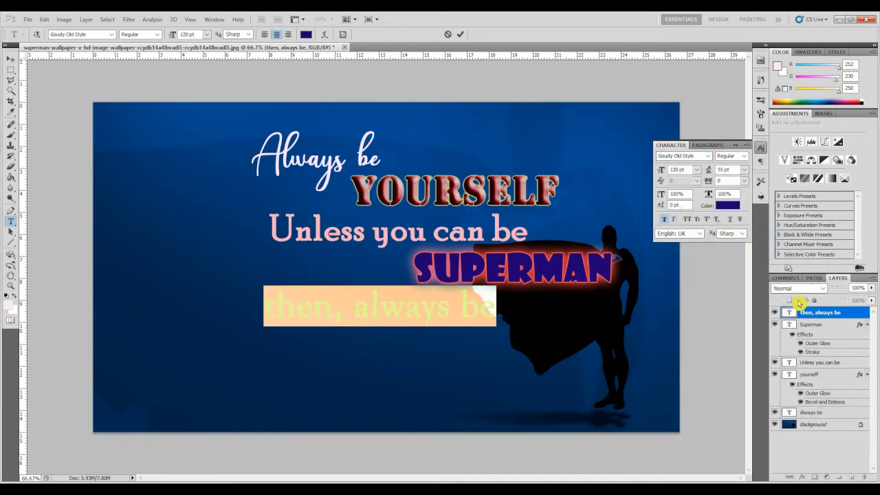
Set the colour of the "then, always be" text to white.
click(725, 205)
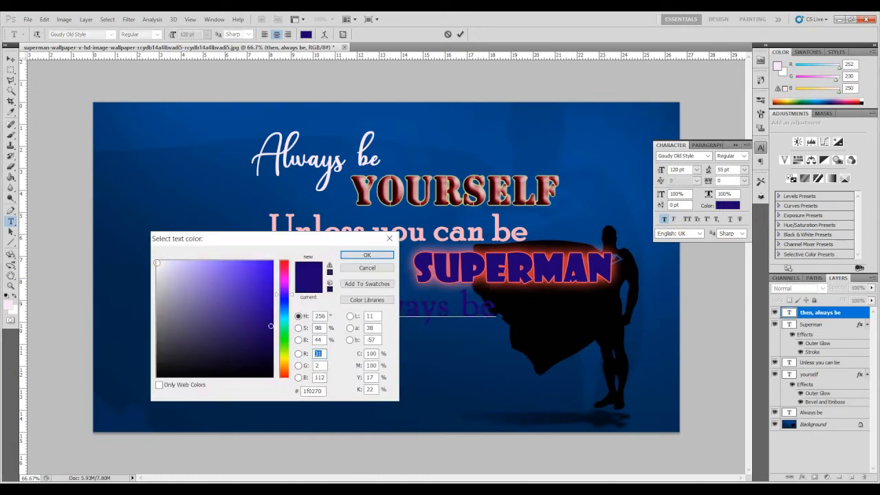
click(157, 262)
click(367, 255)
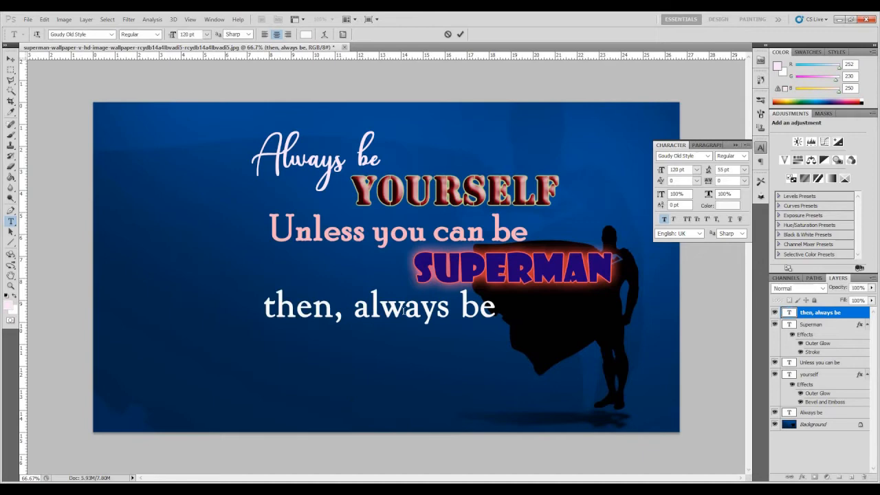
Shift the "then, always be" text slightly right and down beneath "Superman".
drag(404, 311, 381, 311)
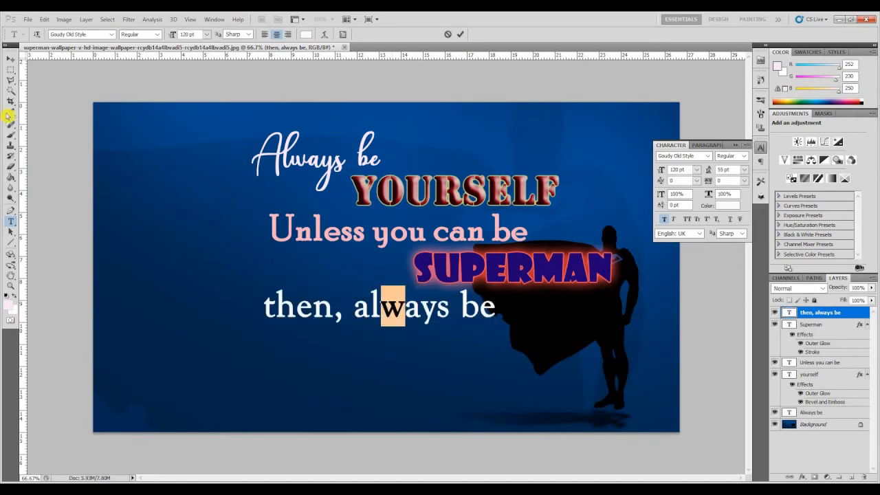
click(10, 61)
drag(379, 321, 384, 326)
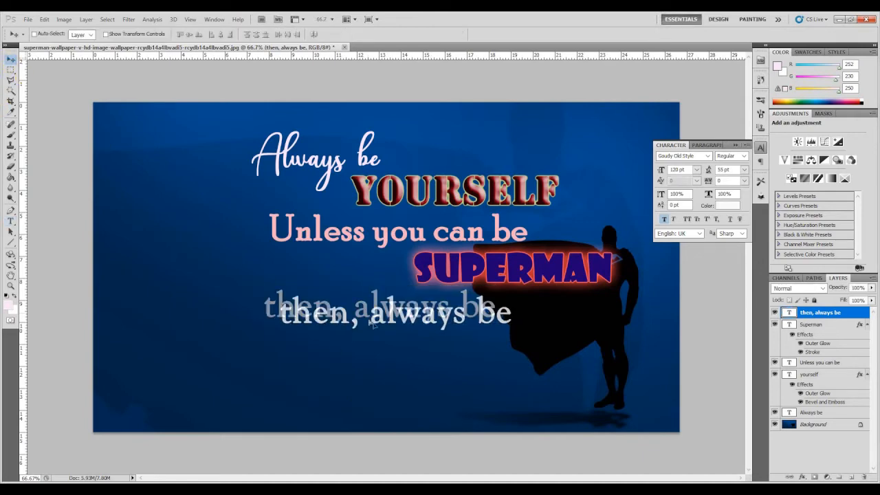
click(836, 413)
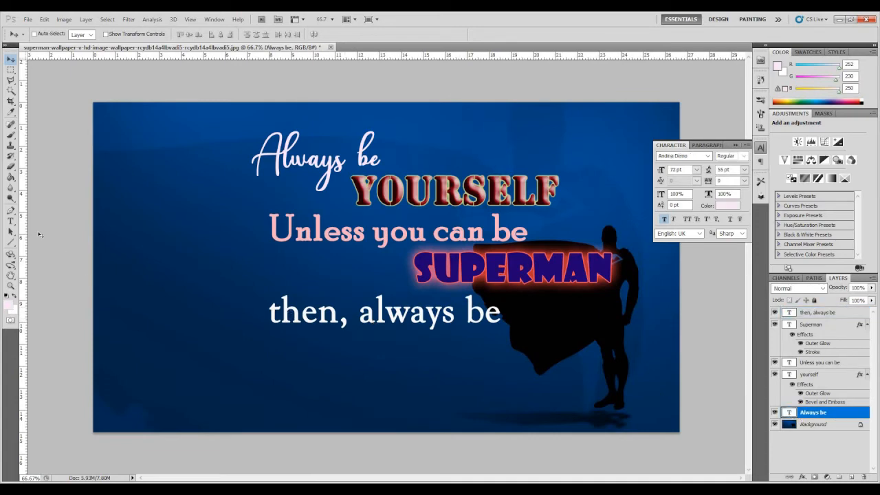
click(10, 221)
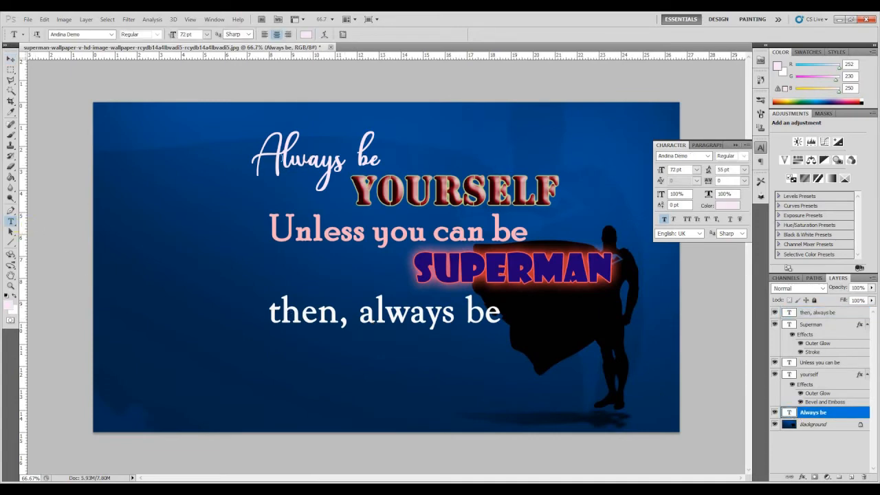
click(282, 157)
key(ctrl+a)
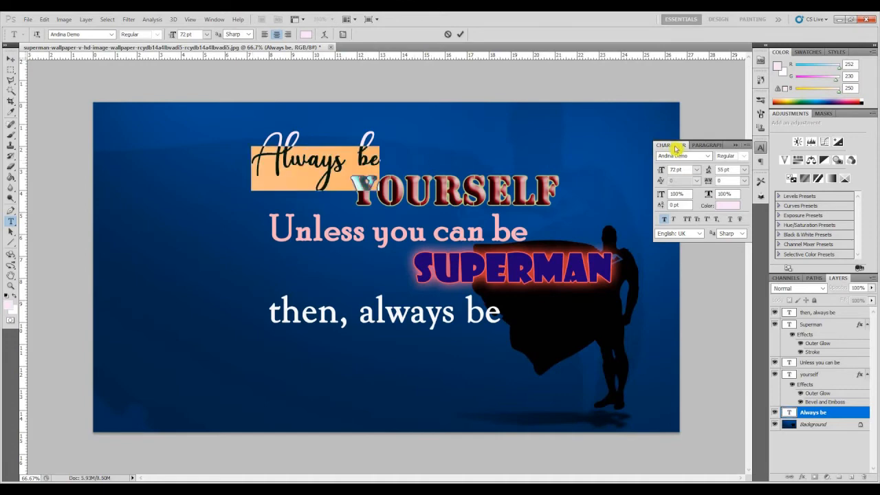
click(685, 156)
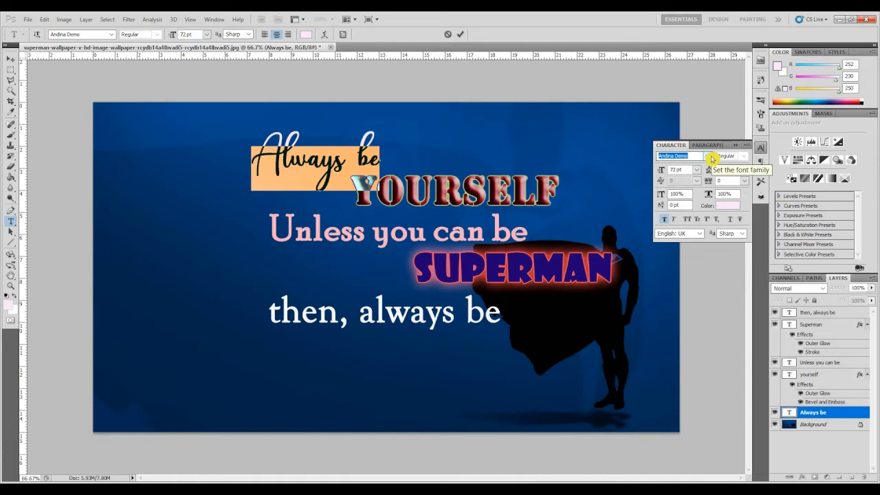
click(10, 59)
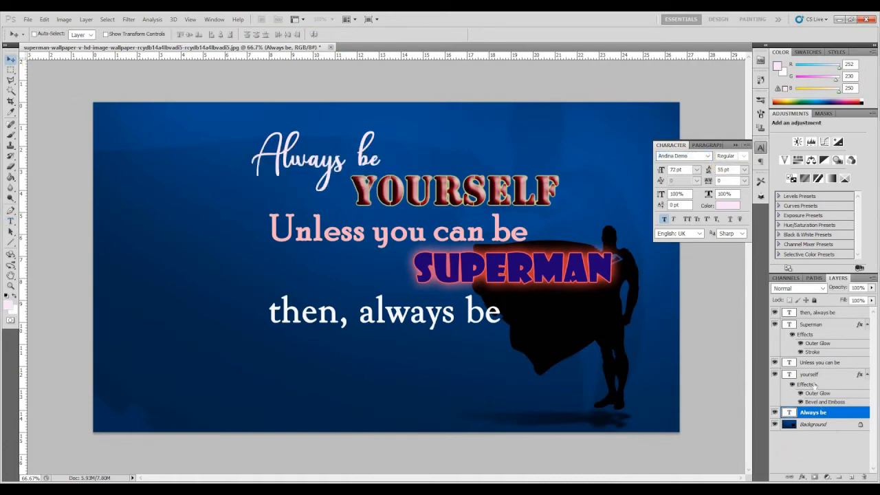
Change the font of the "Unless you can be" text to Goudy Old Style and shift the text slightly left.
click(812, 365)
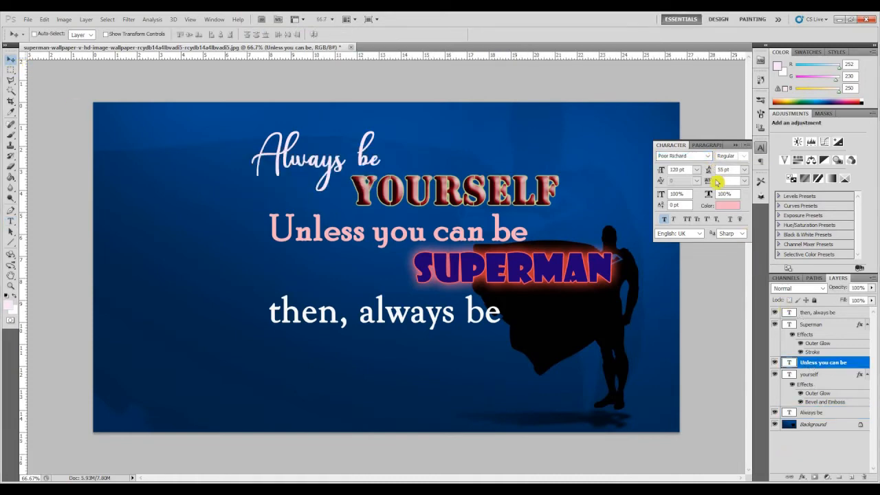
click(11, 221)
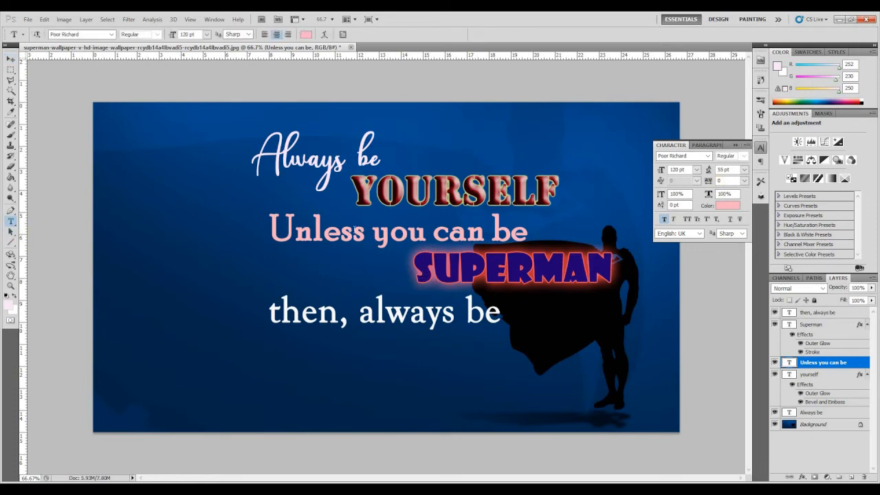
drag(270, 229, 529, 232)
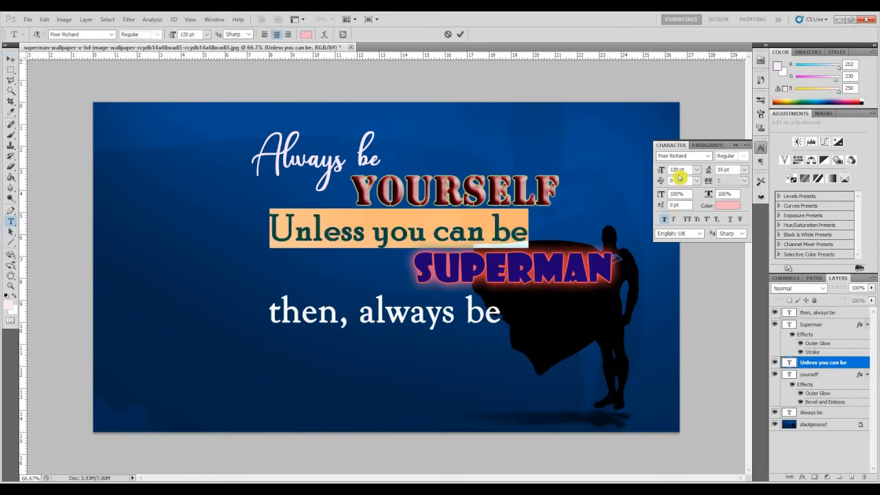
click(708, 156)
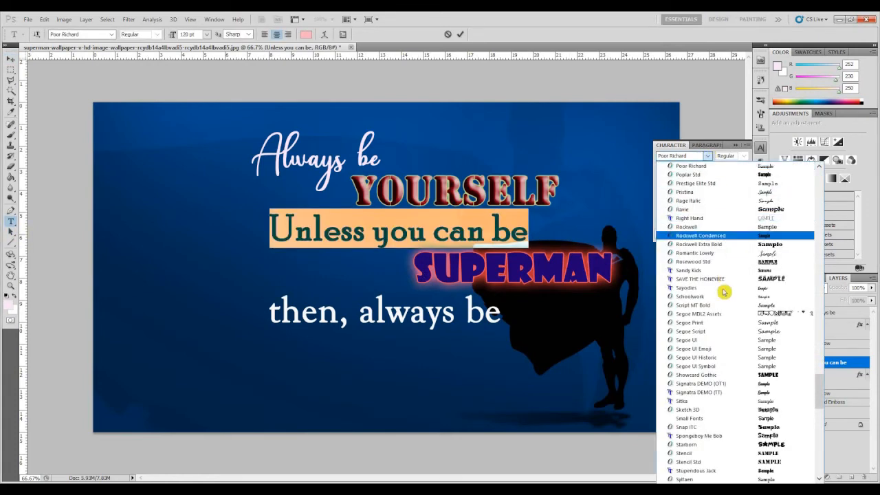
scroll(724, 292, up, 20)
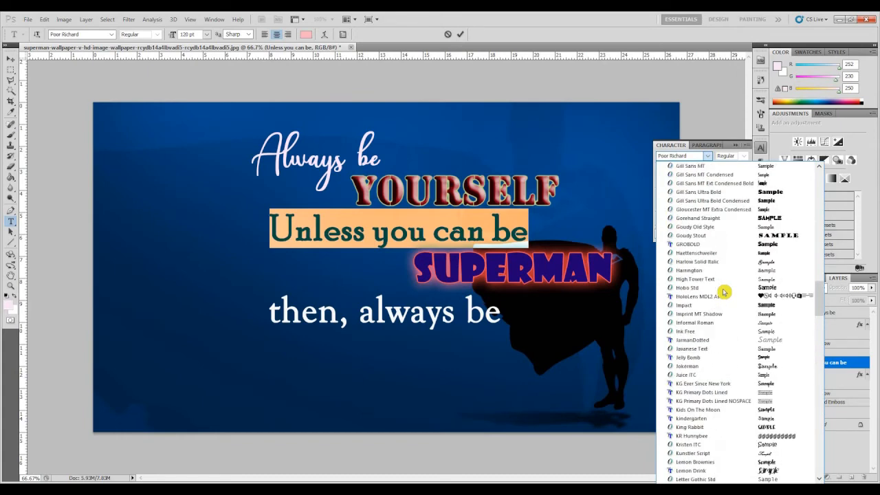
click(743, 226)
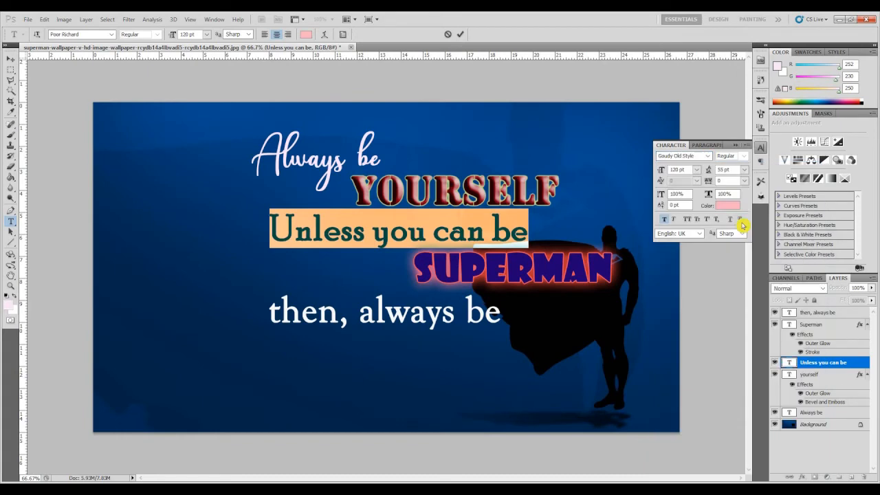
click(11, 58)
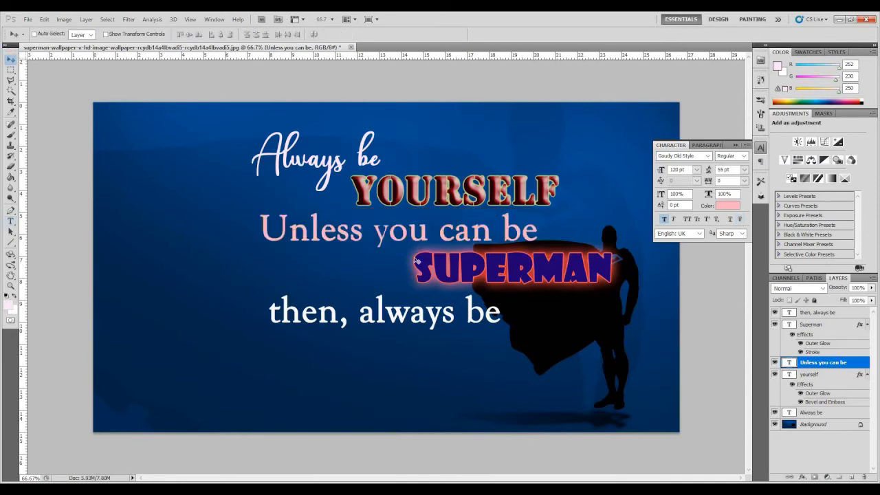
mouse_move(396, 244)
mouse_down()
mouse_move(381, 249)
mouse_move(398, 241)
mouse_up()
Set the colour of the "Unless you can be" text to near-white fcfcfc and move the text further left.
click(11, 223)
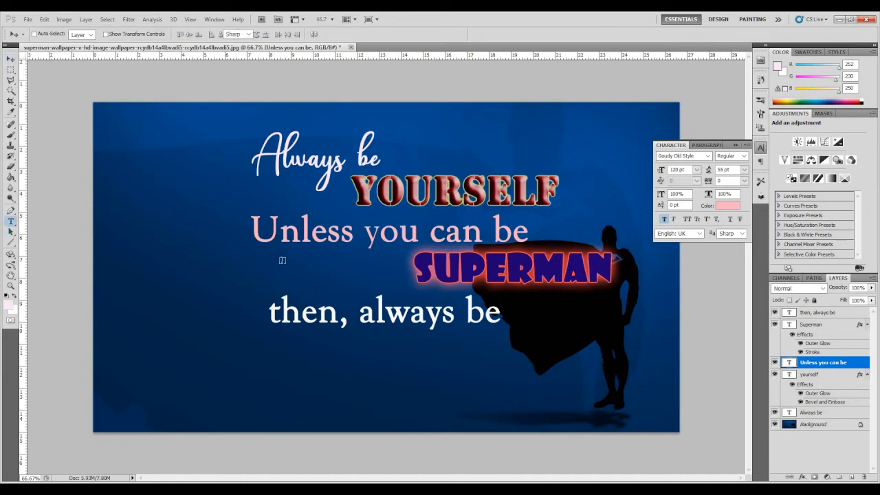
click(280, 234)
key(ctrl+a)
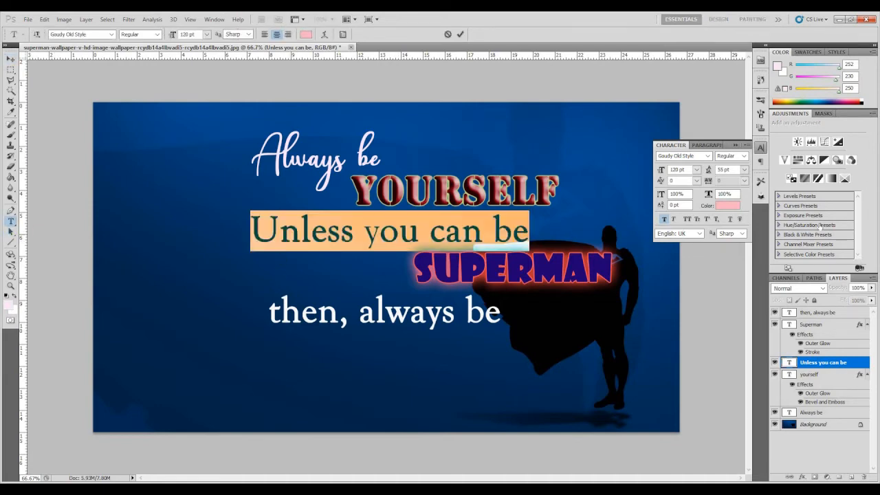
click(730, 206)
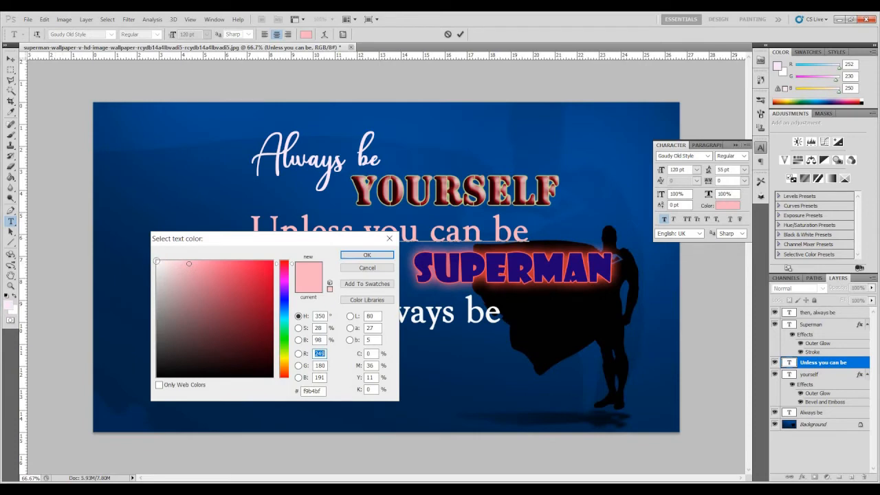
click(159, 262)
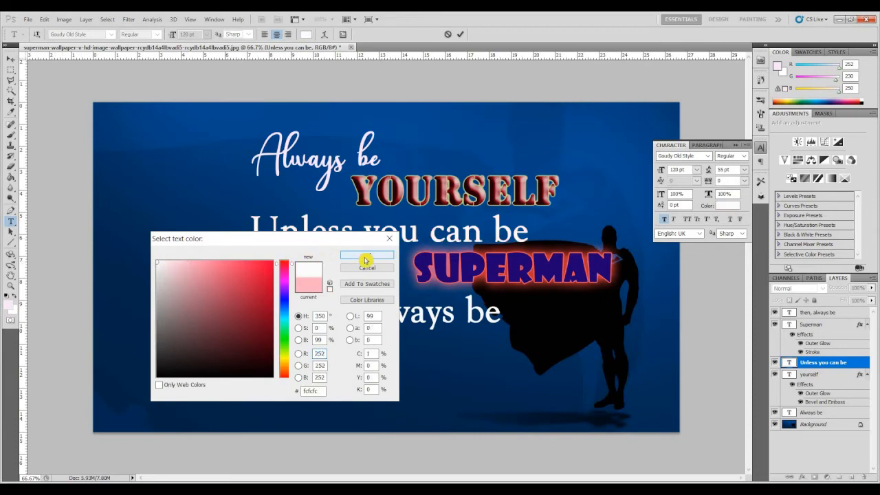
click(366, 256)
click(11, 60)
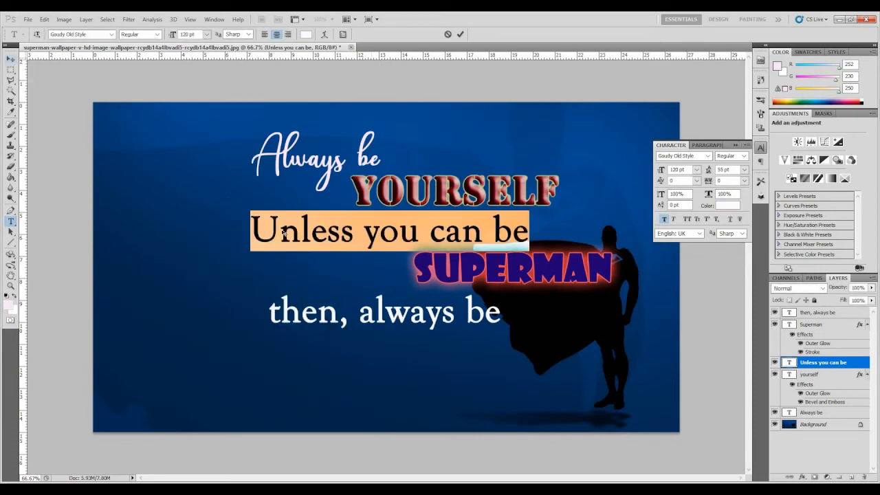
drag(315, 232, 287, 234)
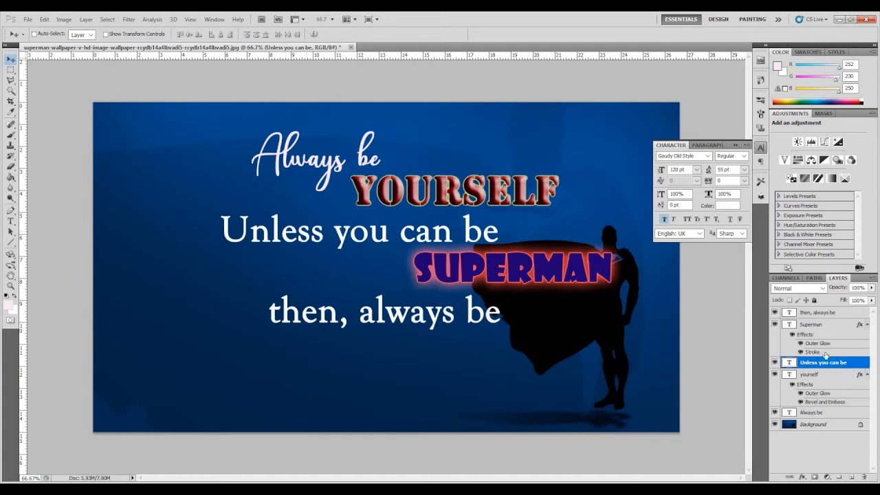
Move "Superman" slightly right and down, and place "then, always be" in front of it on the same line.
ctrl+click(508, 285)
drag(508, 284, 523, 290)
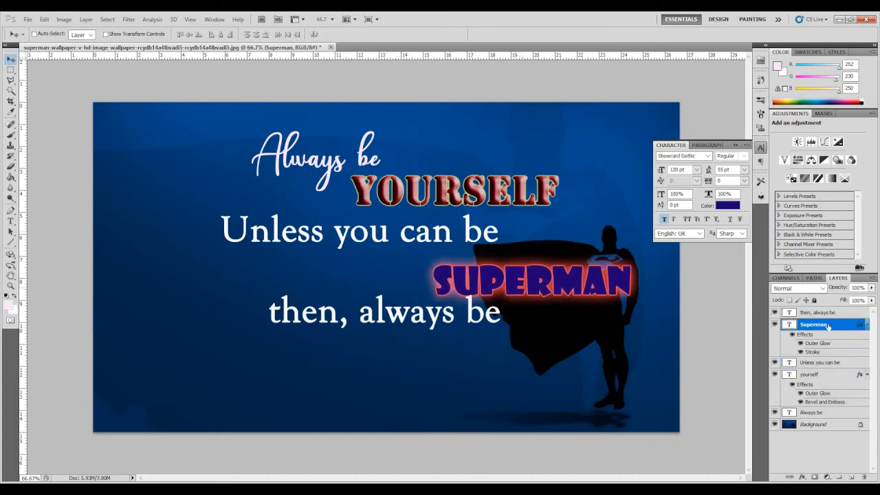
ctrl+click(406, 330)
drag(407, 330, 404, 341)
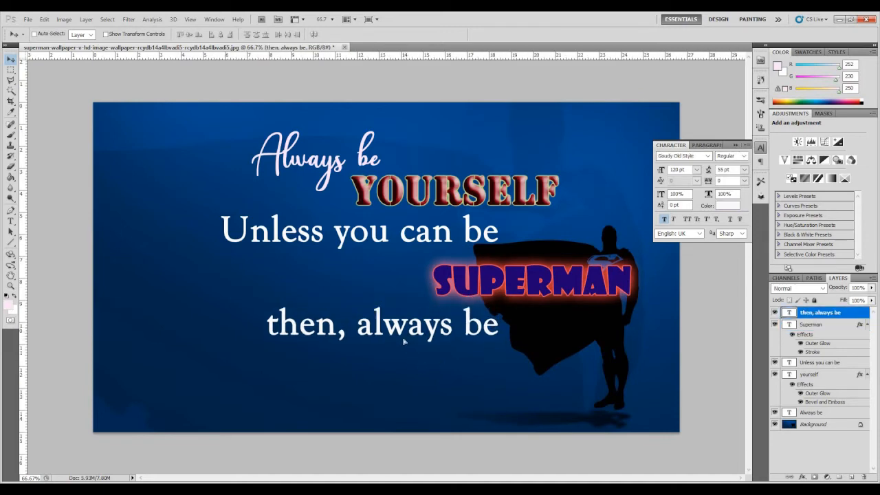
drag(353, 309, 330, 302)
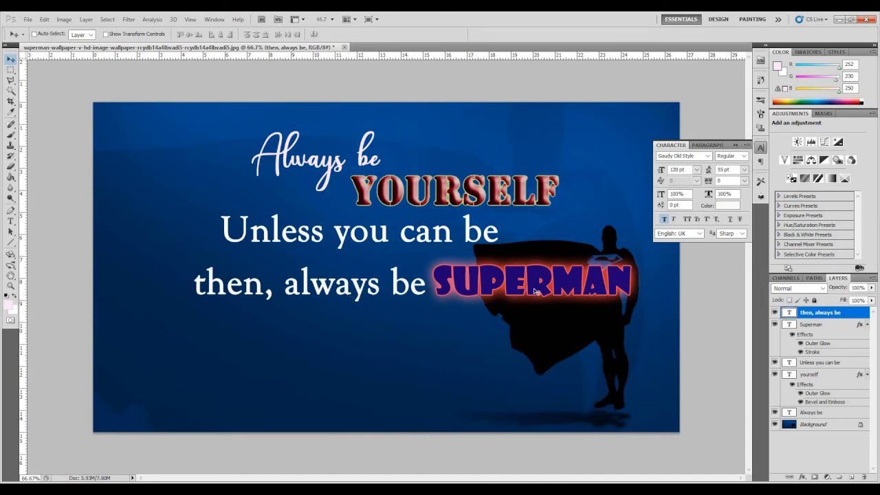
click(807, 326)
drag(531, 278, 541, 275)
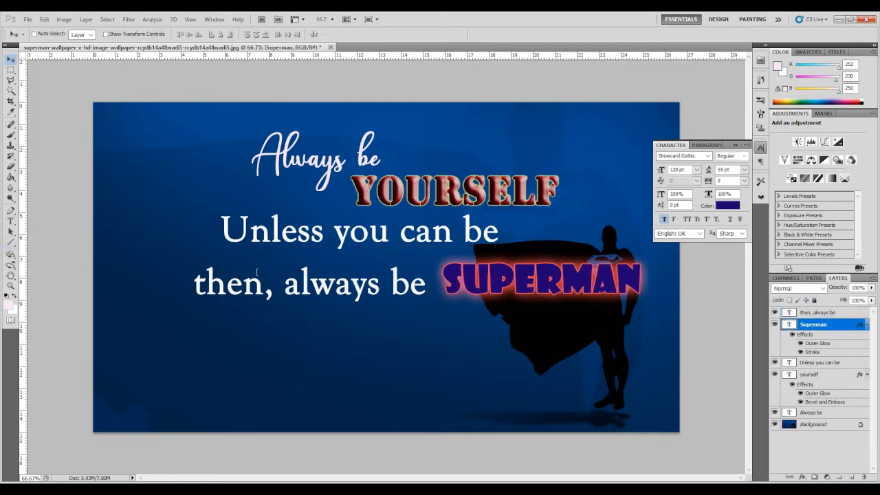
Try enlarging the "Superman" text to 200 pt and shift it left to fit on the canvas.
key(t)
click(487, 282)
ctrl+drag(479, 283, 517, 282)
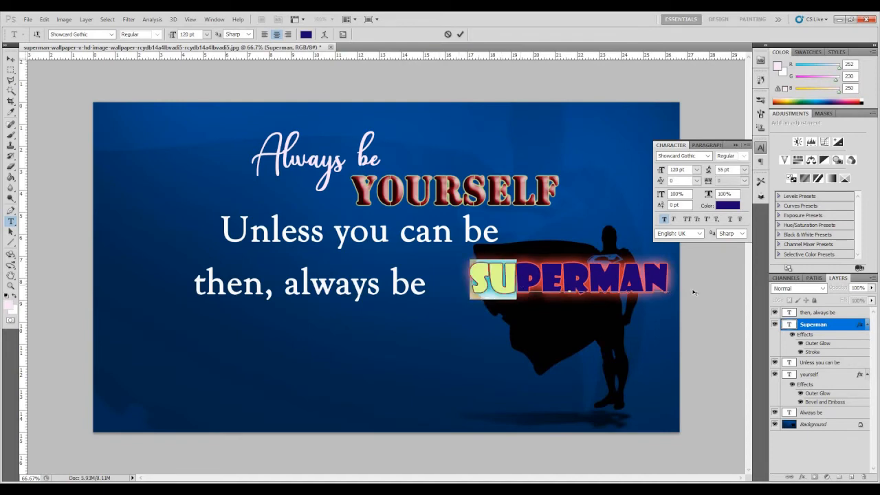
key(ctrl+a)
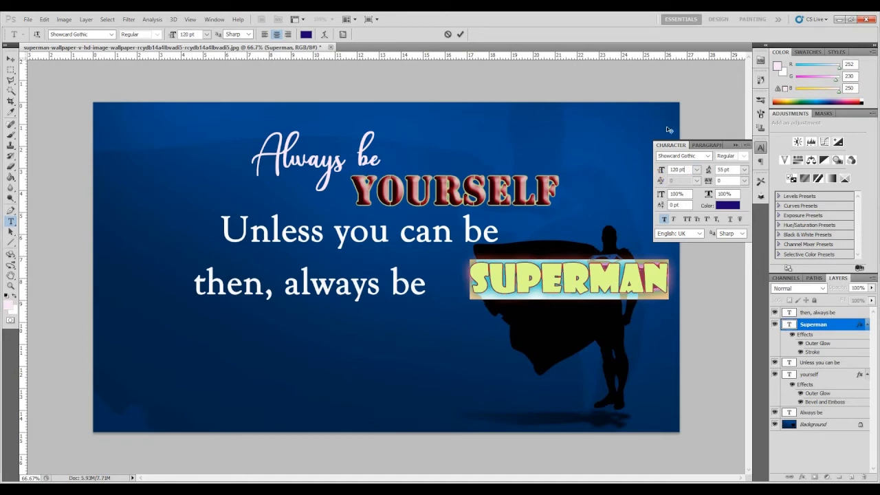
text(20)
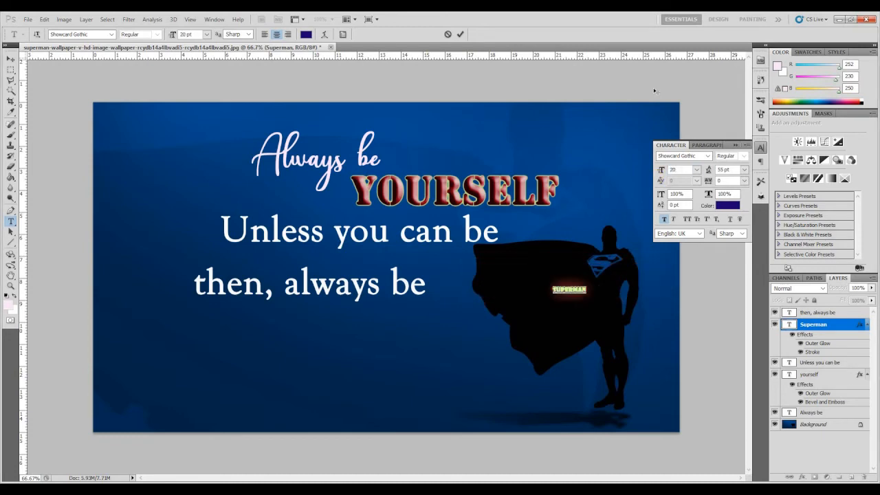
text(0)
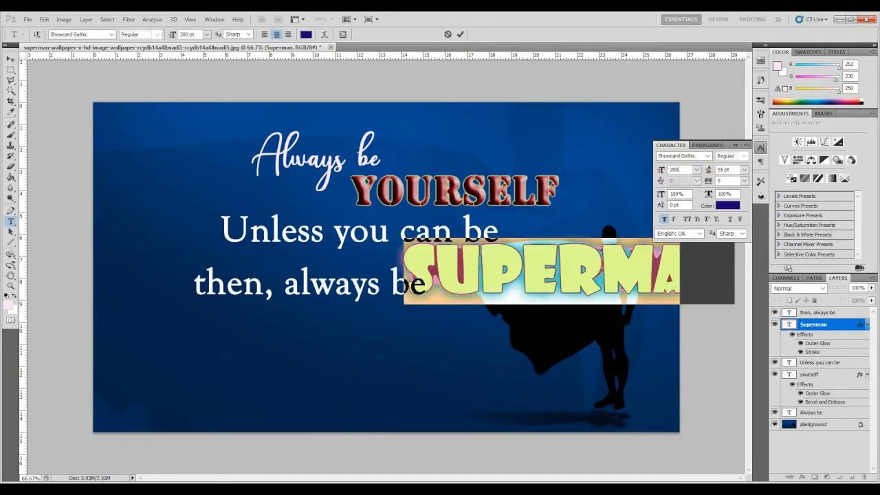
click(10, 67)
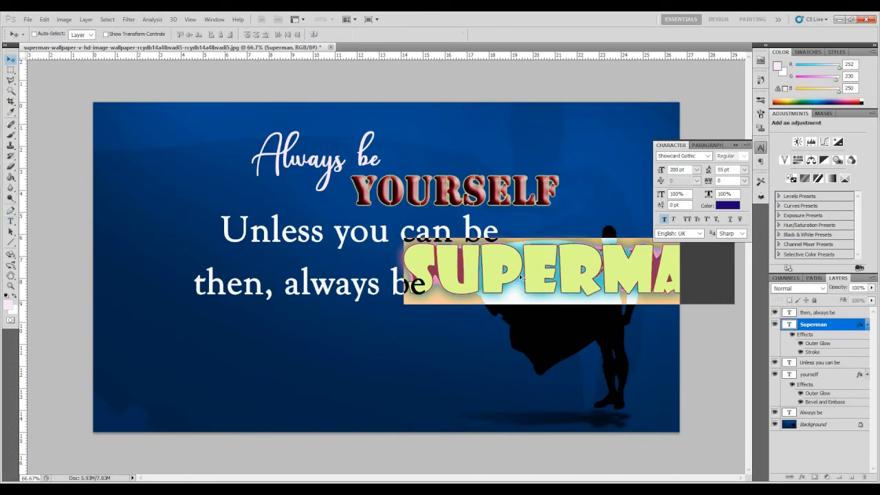
drag(457, 356, 471, 329)
mouse_move(474, 281)
mouse_down()
mouse_move(474, 267)
mouse_move(467, 358)
mouse_move(468, 289)
mouse_up()
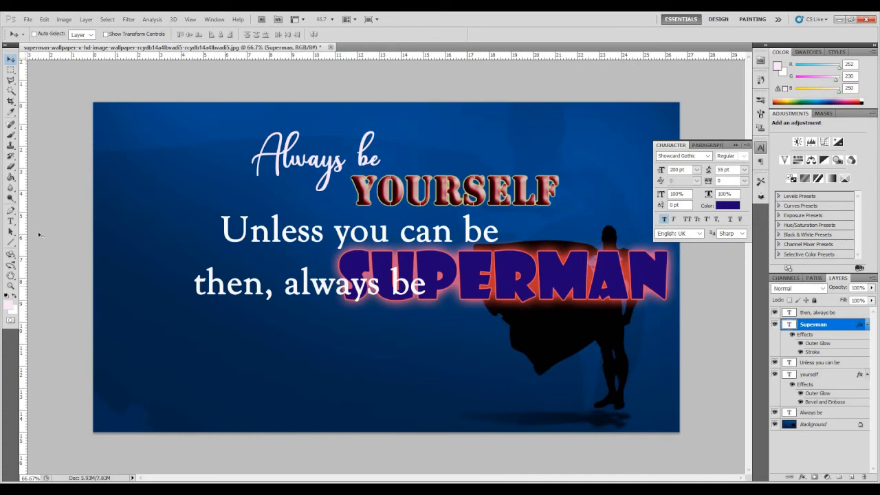
Set the size of the "Superman" text to 120 pt and move it right, clear of "then, always be".
click(11, 221)
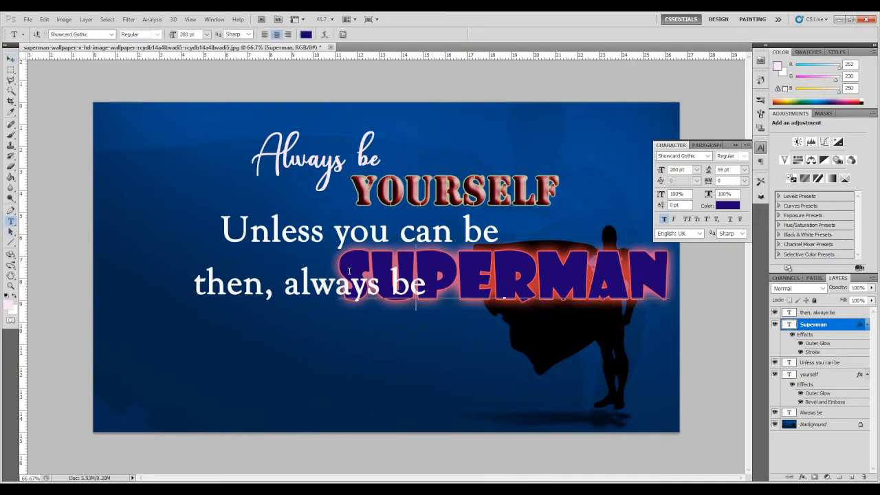
drag(340, 275, 678, 275)
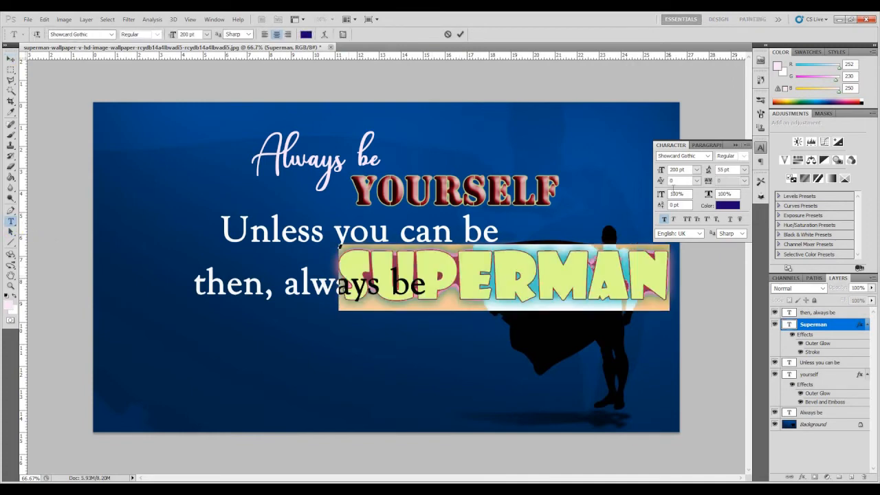
click(696, 170)
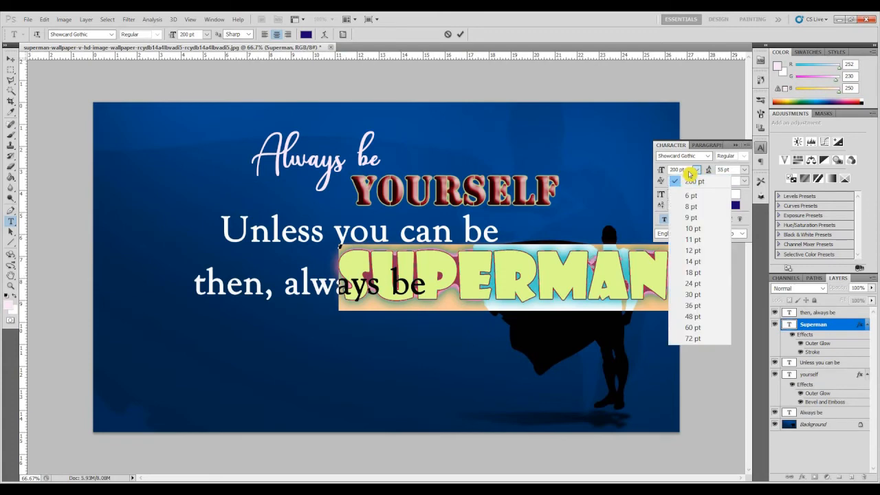
click(683, 169)
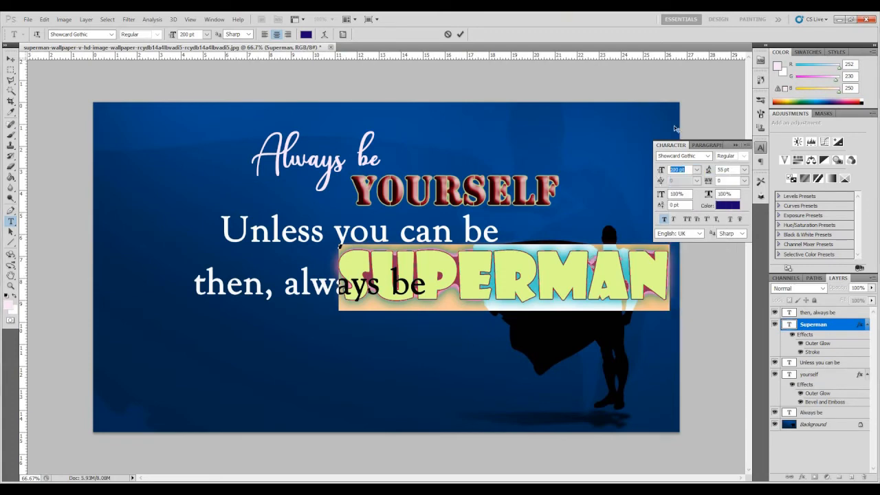
text(120)
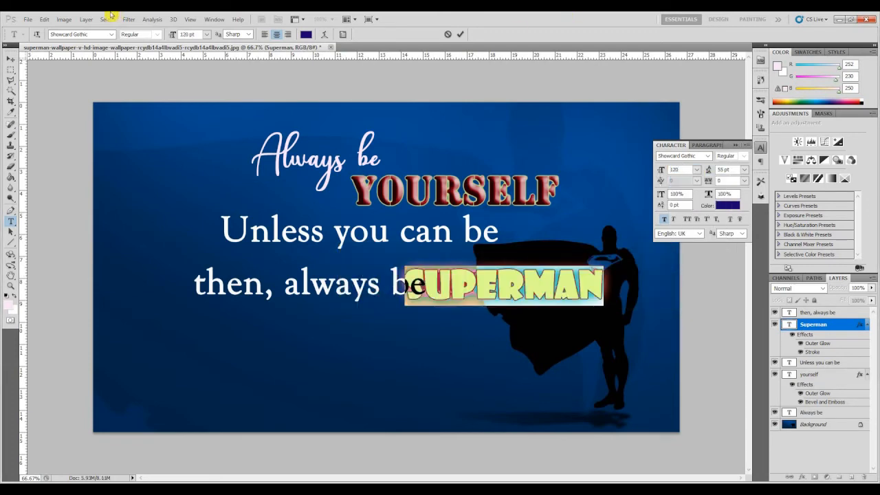
click(12, 63)
drag(499, 302, 557, 287)
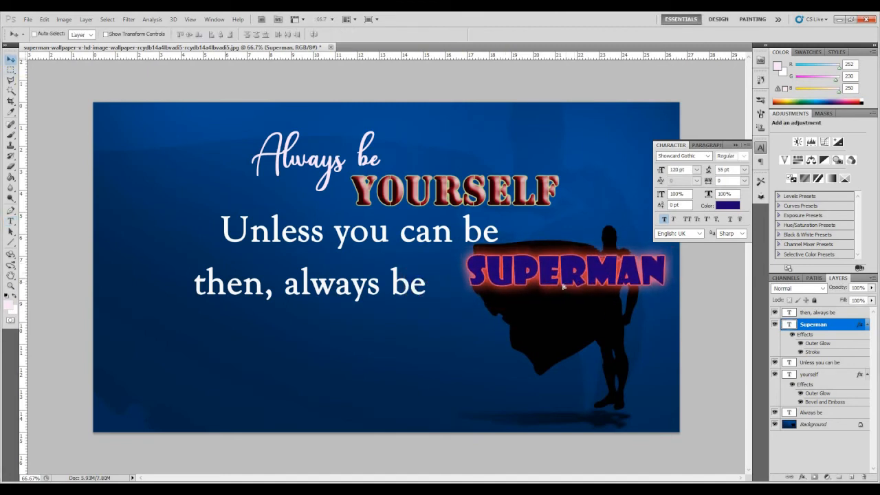
Move "then, always be" below the "Superman" text and place a duplicate of "Superman" beneath it, on the topmost layer.
ctrl+click(325, 303)
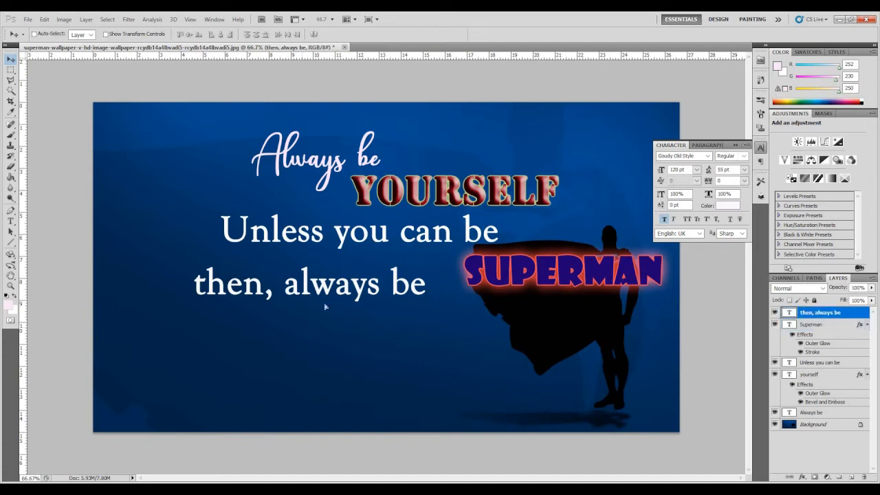
drag(369, 325, 377, 328)
click(806, 324)
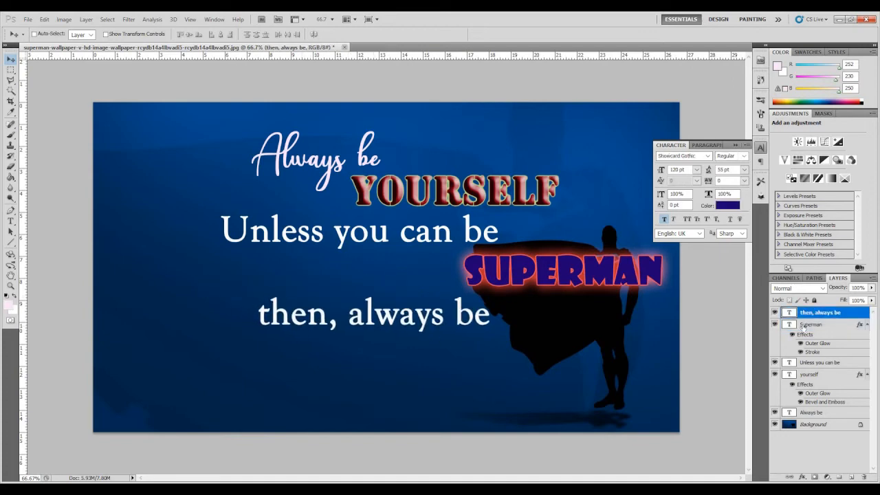
key(ctrl+j)
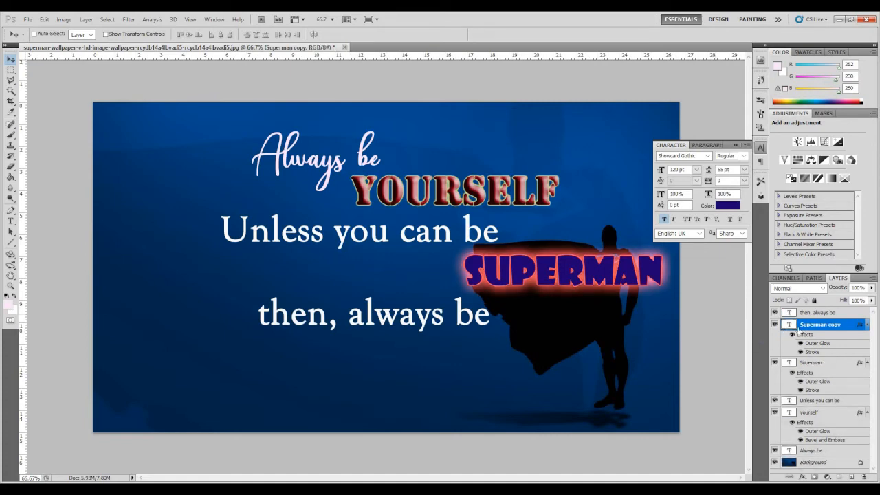
drag(801, 313, 801, 309)
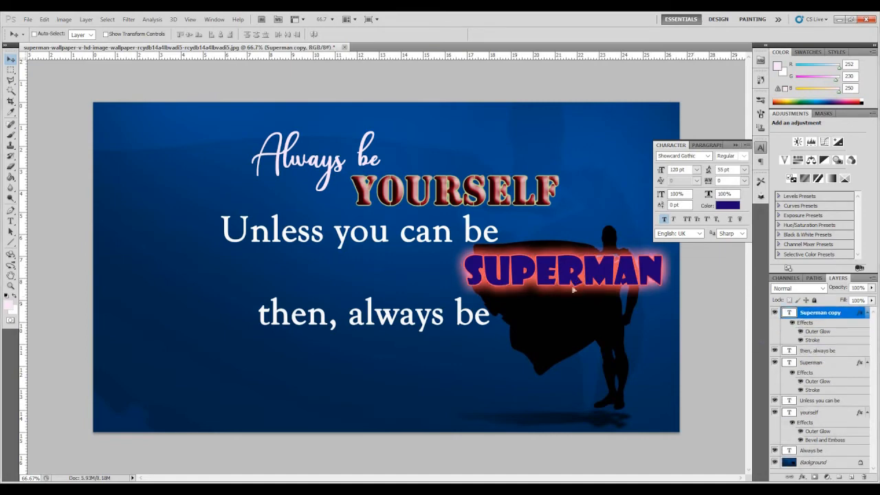
drag(544, 286, 484, 371)
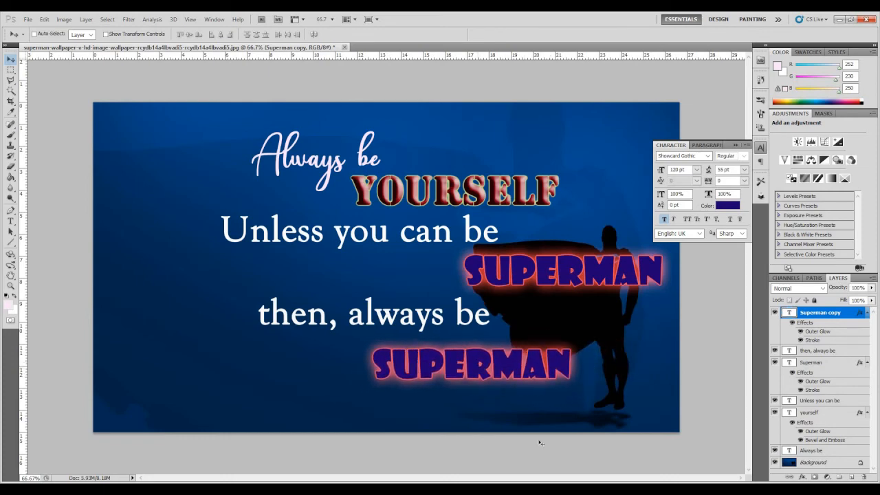
Recolour the lower "Superman" text to dark red.
click(9, 222)
click(413, 369)
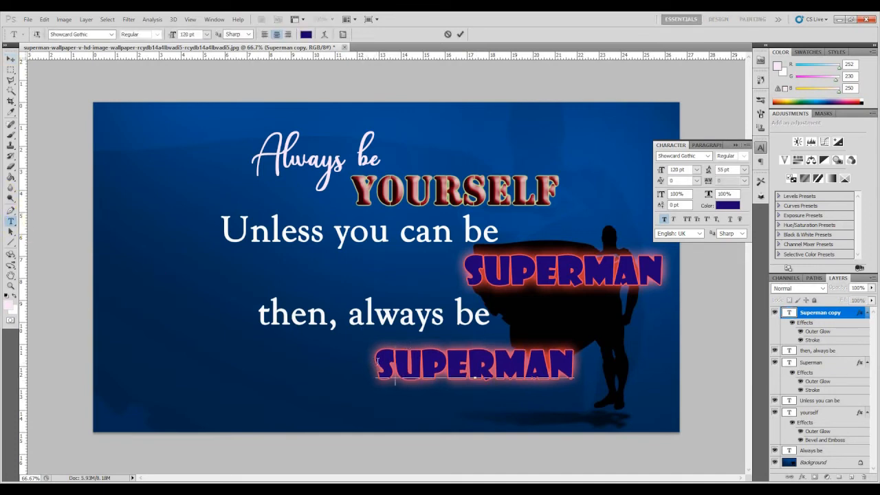
key(ctrl+a)
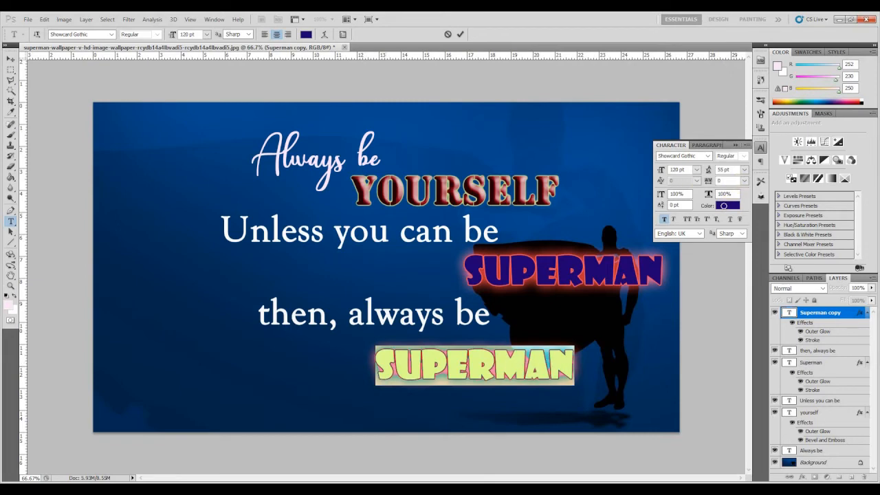
click(724, 205)
click(270, 348)
click(257, 348)
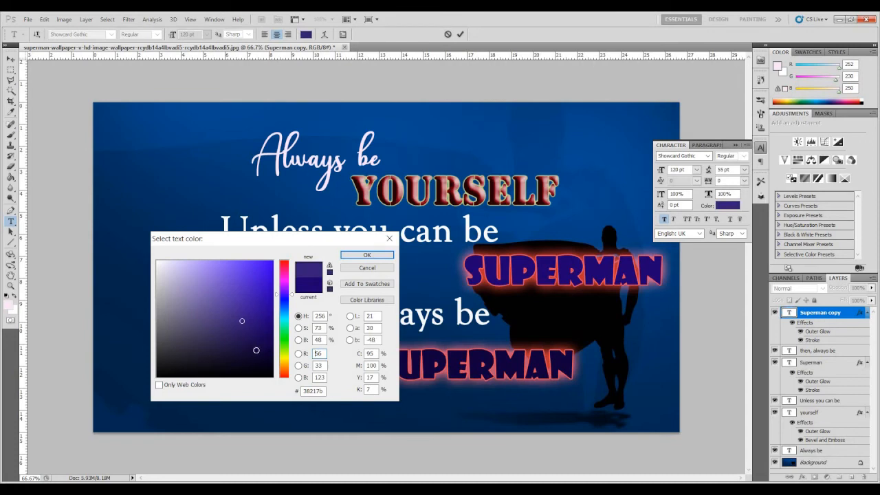
click(284, 300)
click(269, 314)
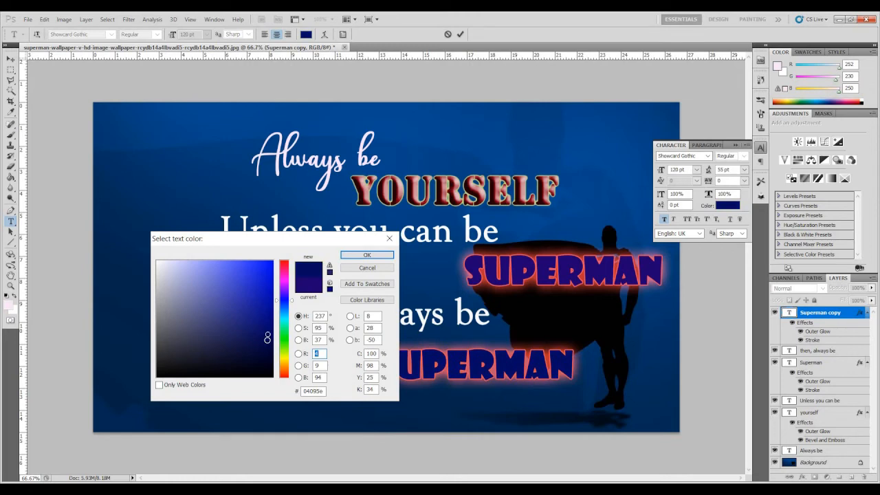
click(283, 266)
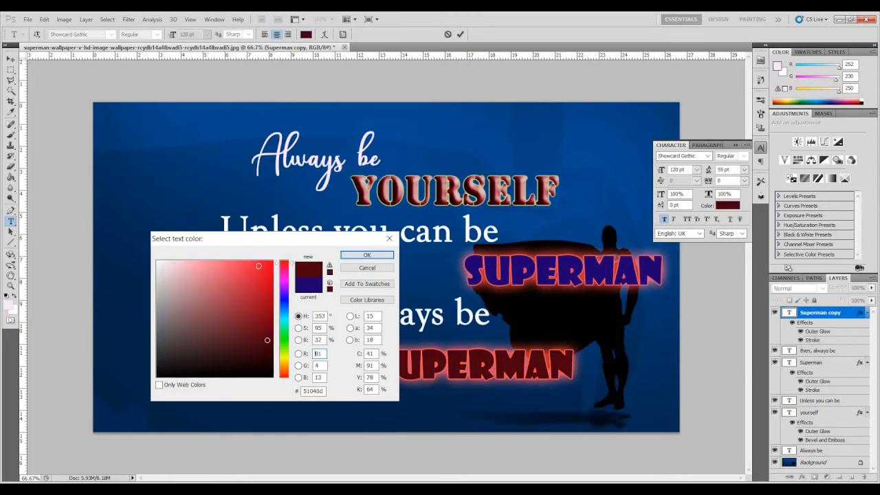
click(247, 262)
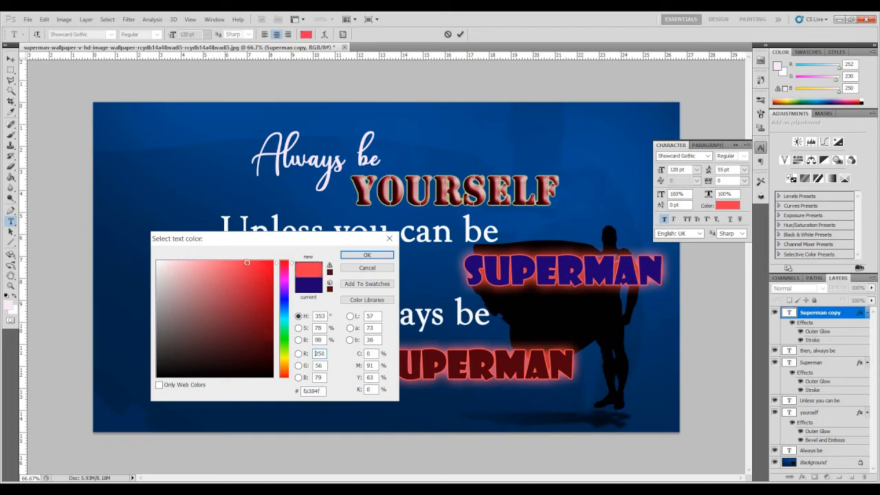
click(267, 317)
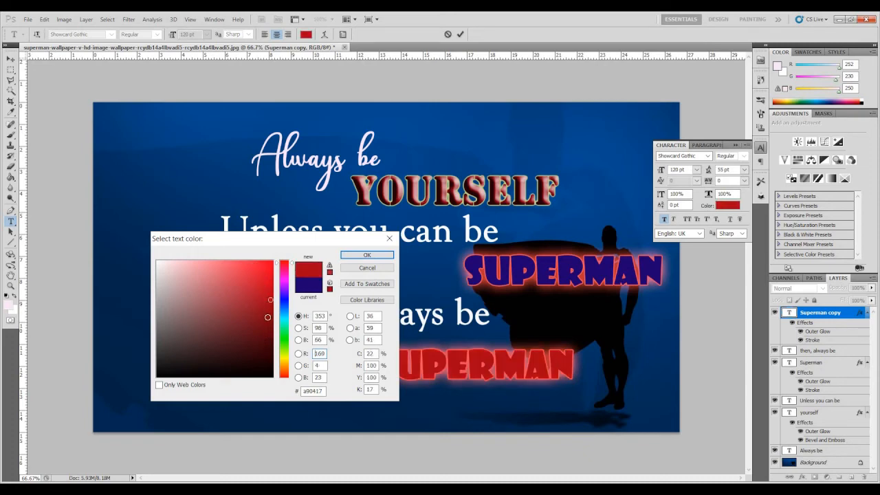
click(377, 256)
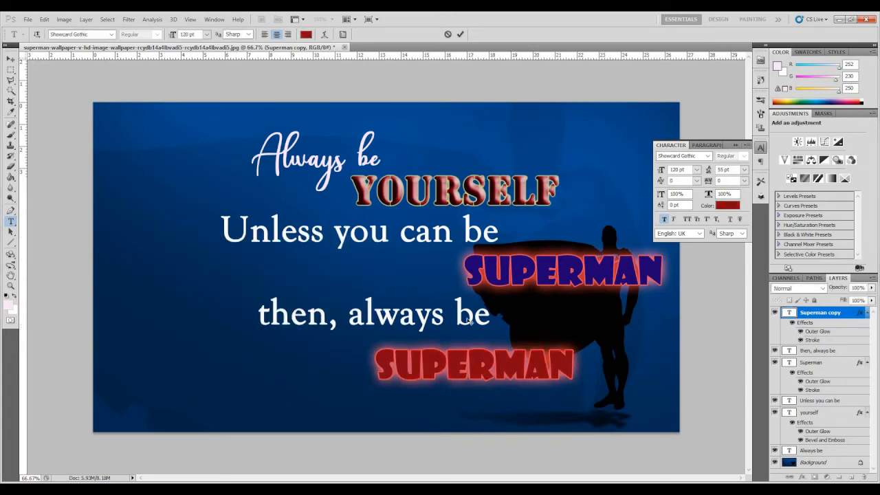
click(817, 333)
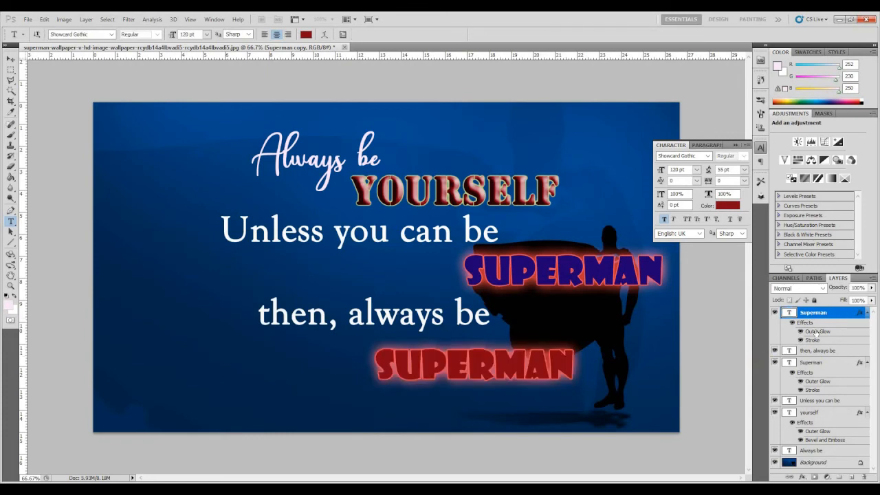
Change the outer glow colour of the lower "Superman" text to violet-blue.
double_click(817, 333)
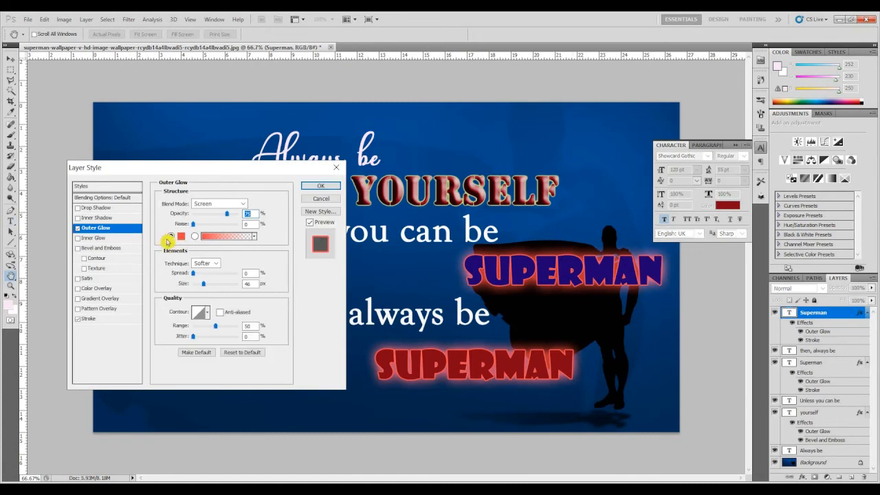
click(181, 236)
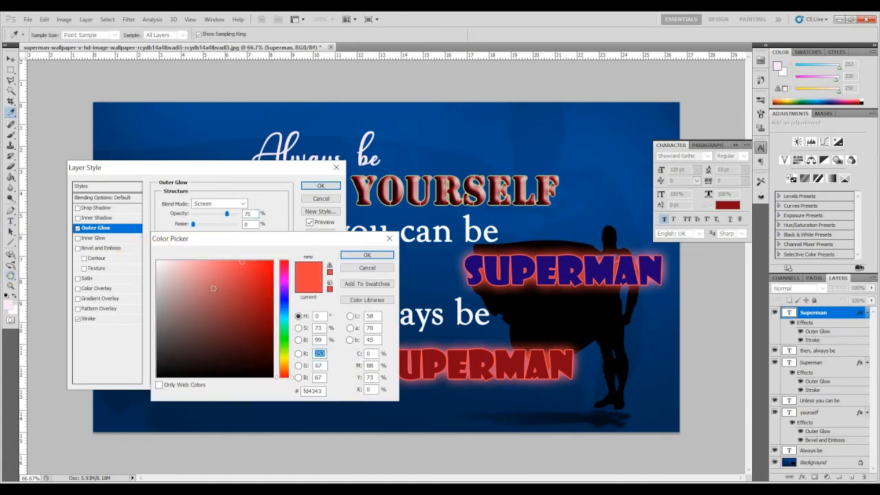
drag(284, 307, 284, 297)
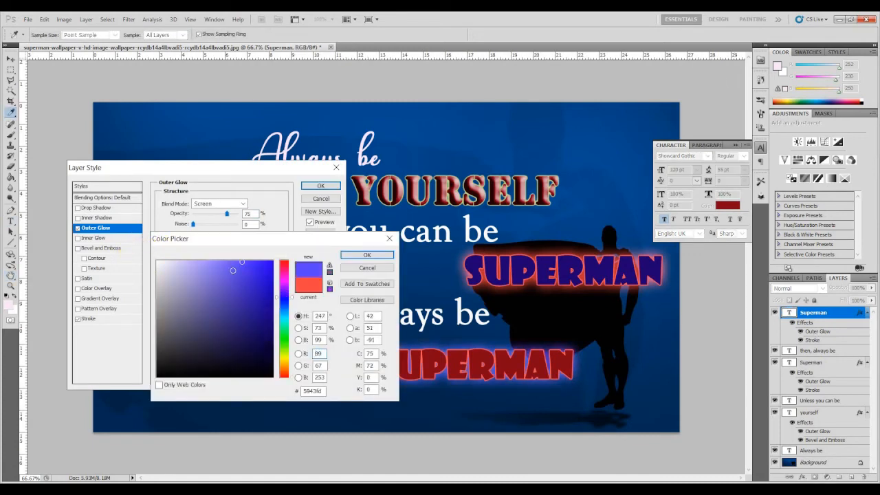
click(233, 270)
click(234, 267)
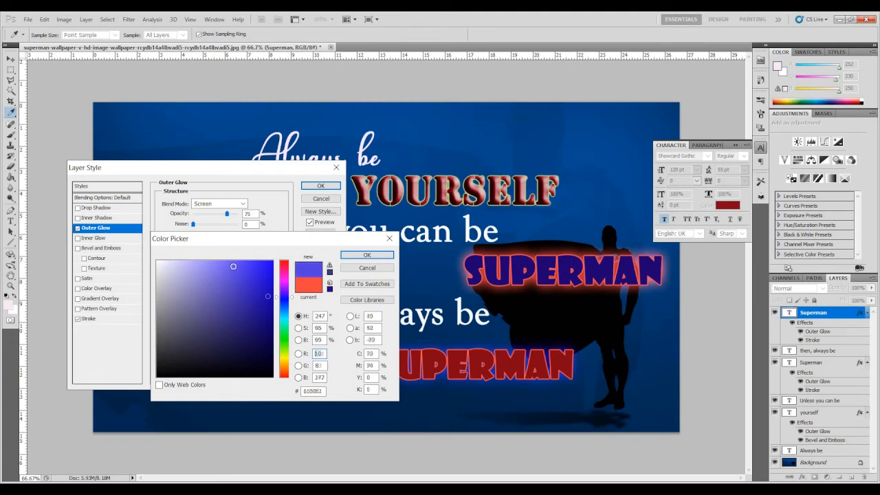
click(366, 257)
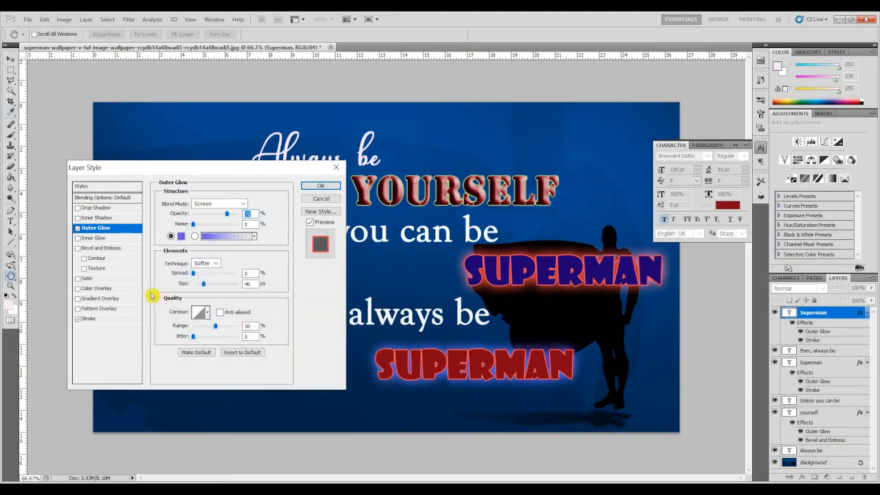
Set the stroke of the lower "Superman" text to blue 0a19a7, make it thinner and apply the layer style.
click(91, 319)
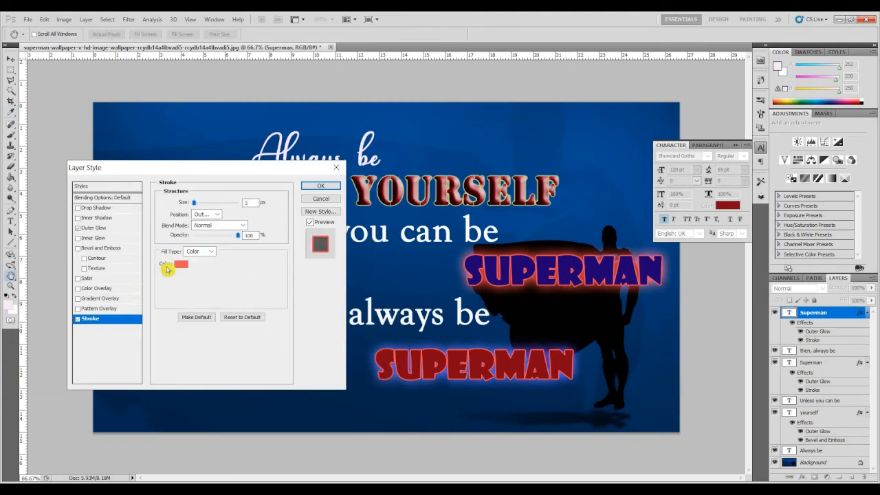
click(180, 265)
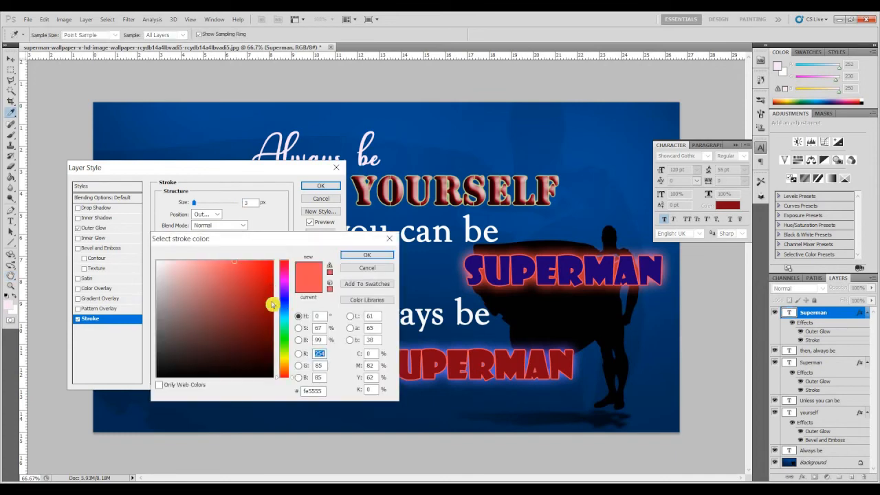
click(283, 301)
click(266, 301)
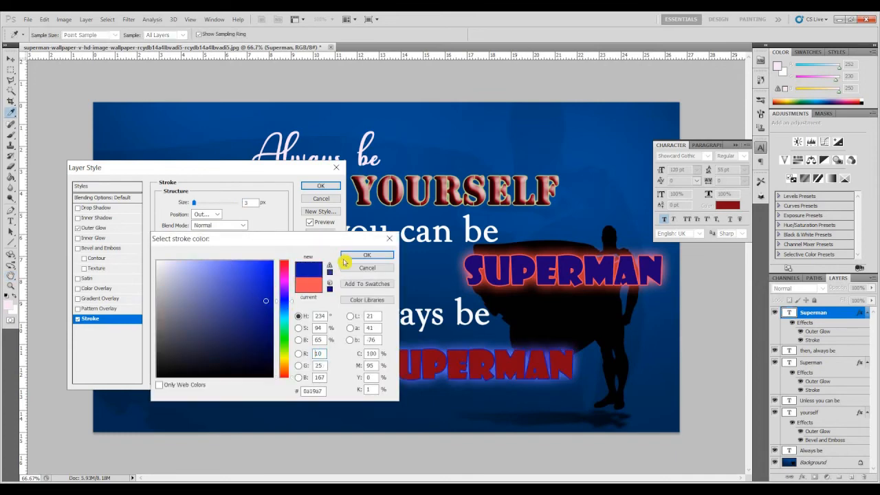
click(365, 255)
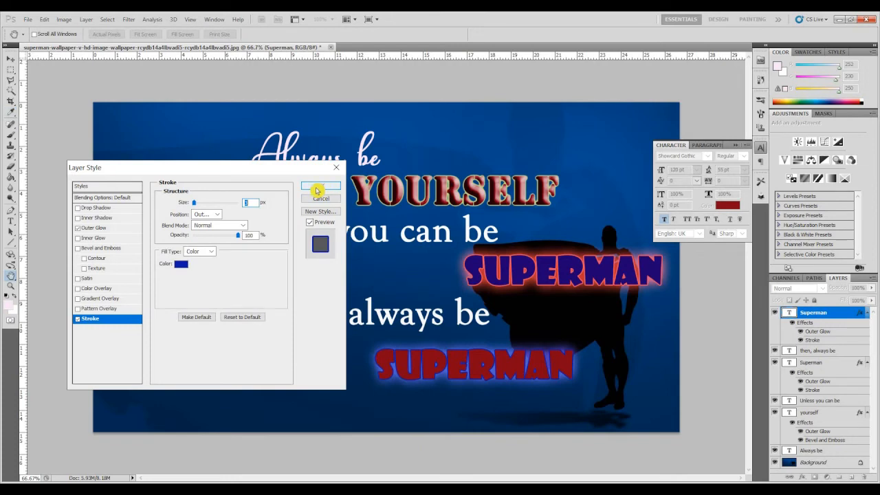
drag(197, 210, 193, 204)
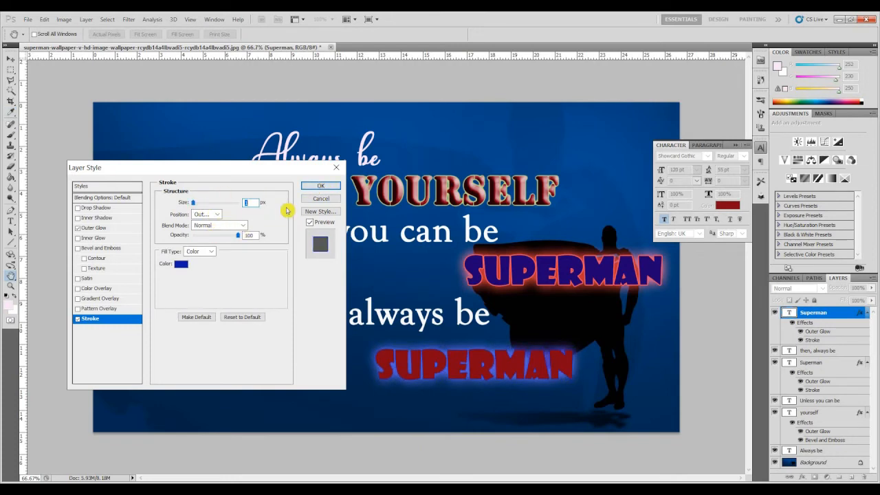
click(313, 189)
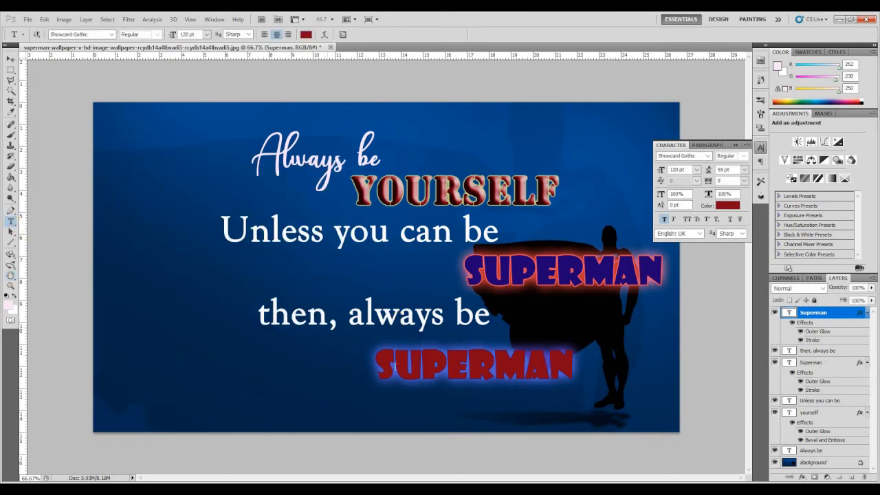
Set the lower "Superman" text to 150 pt and shift it slightly left and down.
double_click(394, 366)
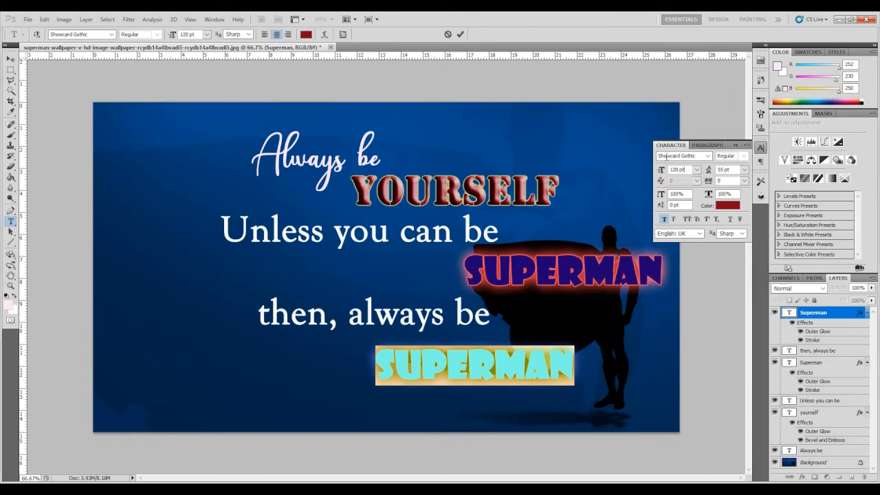
text(150)
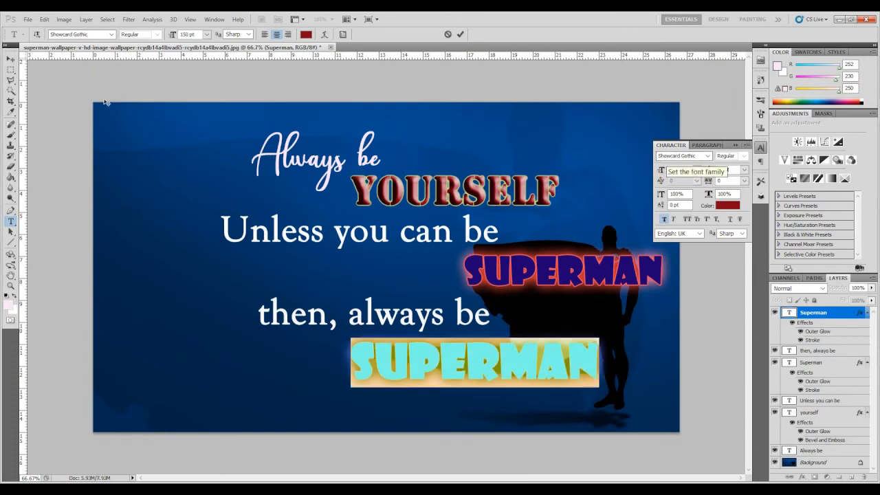
click(14, 60)
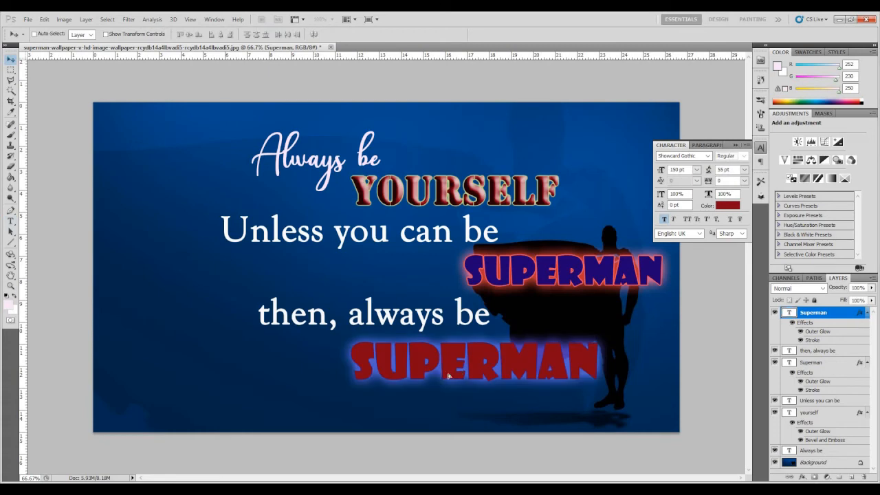
drag(444, 375, 438, 372)
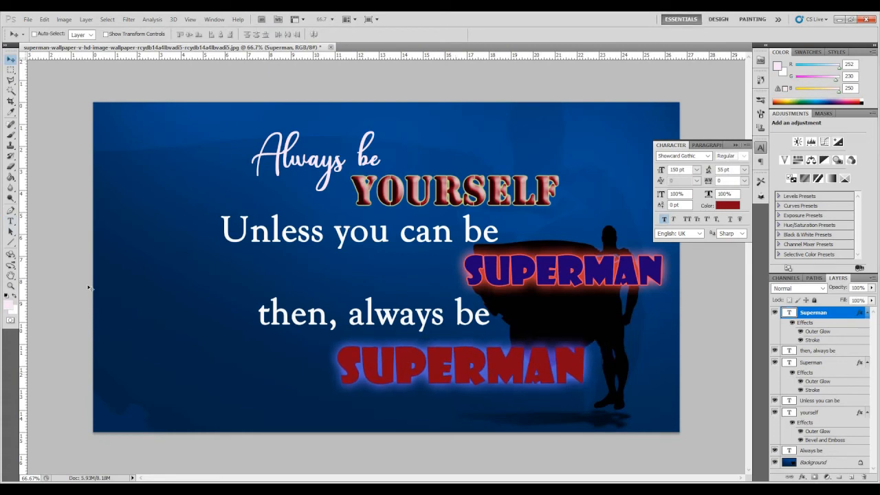
Add a full stop after the lower "Superman" and nudge the text slightly down.
click(11, 222)
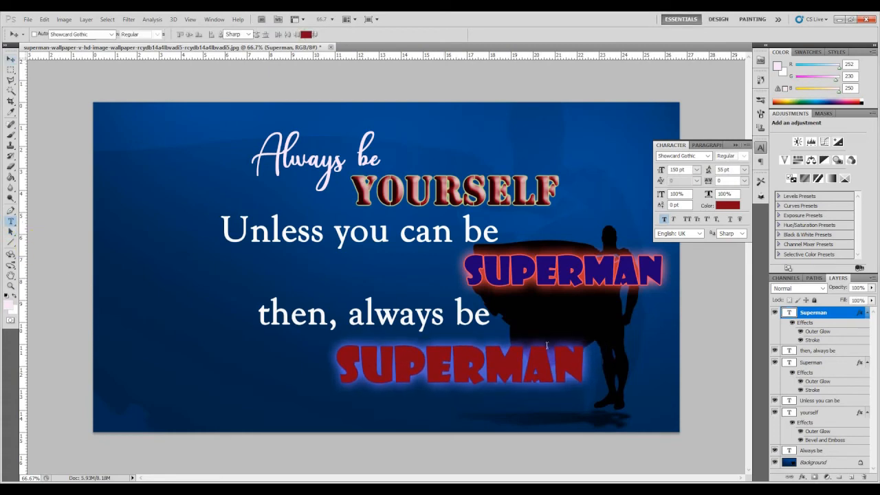
click(586, 369)
text(.)
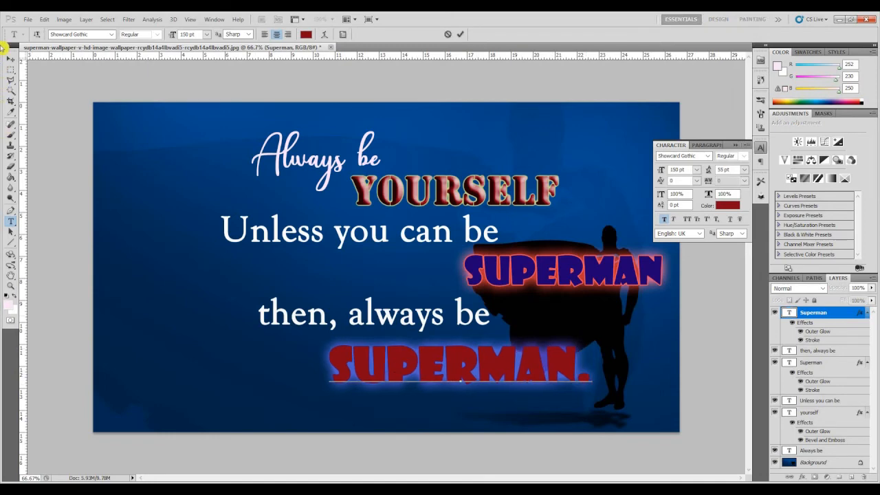
click(11, 61)
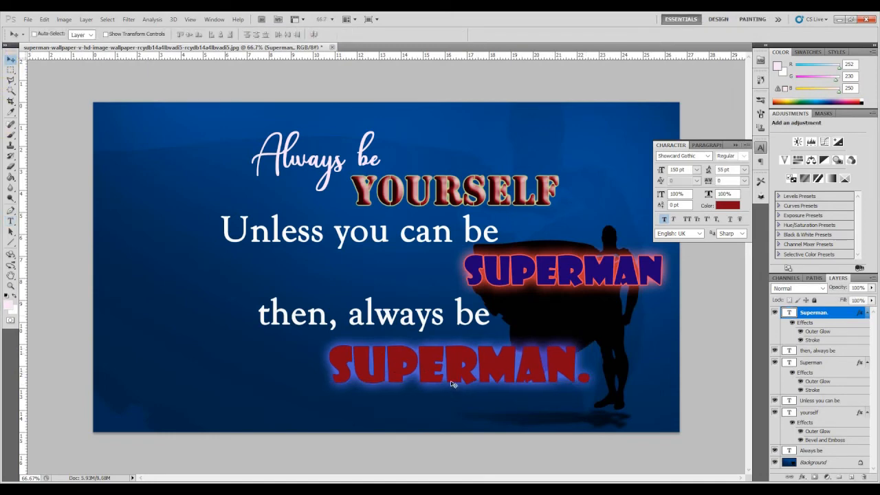
mouse_move(454, 389)
mouse_down()
mouse_move(459, 395)
mouse_move(450, 387)
mouse_up()
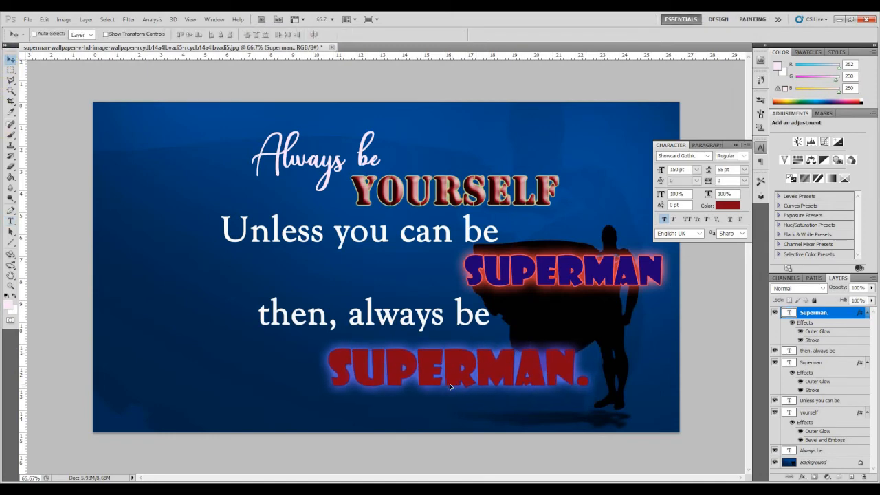
Add a Brightness/Contrast adjustment above the Background layer with brightness 93 and contrast -34, and collapse the character settings.
click(826, 464)
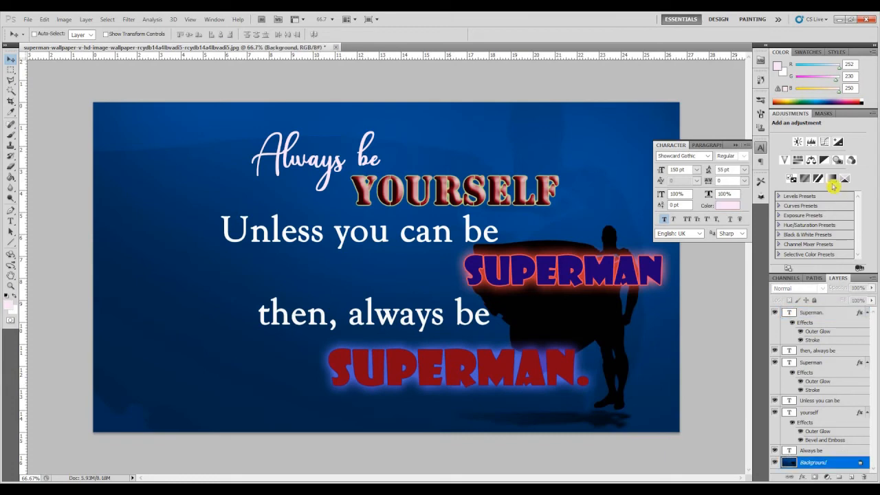
click(797, 142)
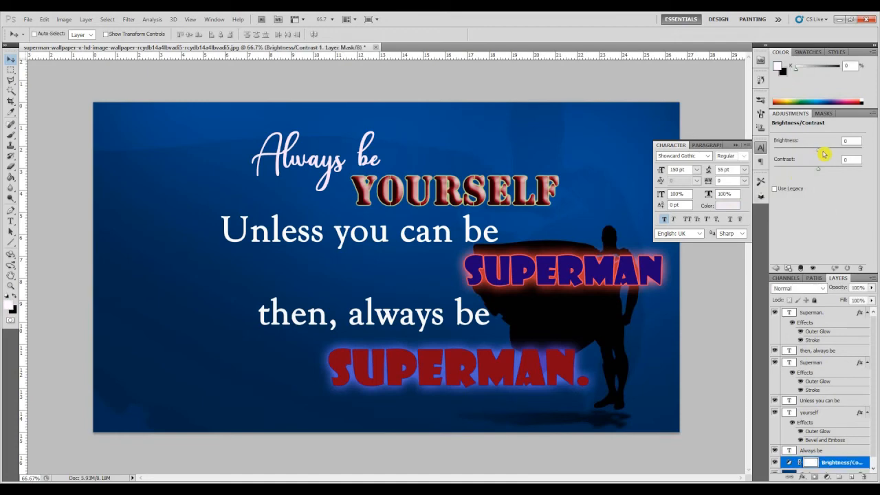
drag(830, 156, 844, 159)
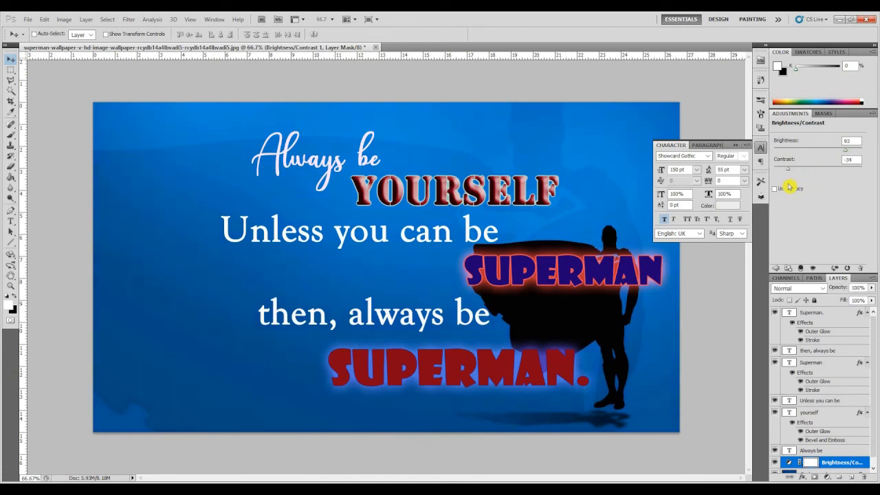
click(736, 145)
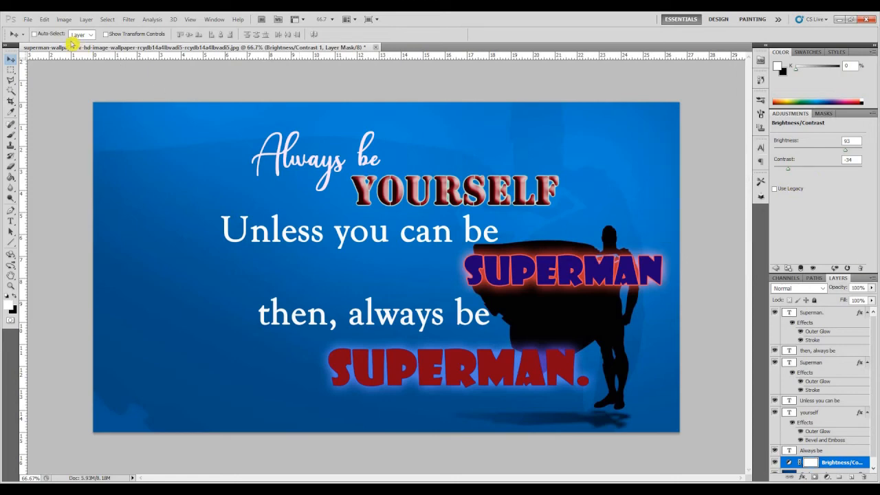
Save the design as a layered PSD in the WALLPAPER folder with maximized compatibility.
click(28, 19)
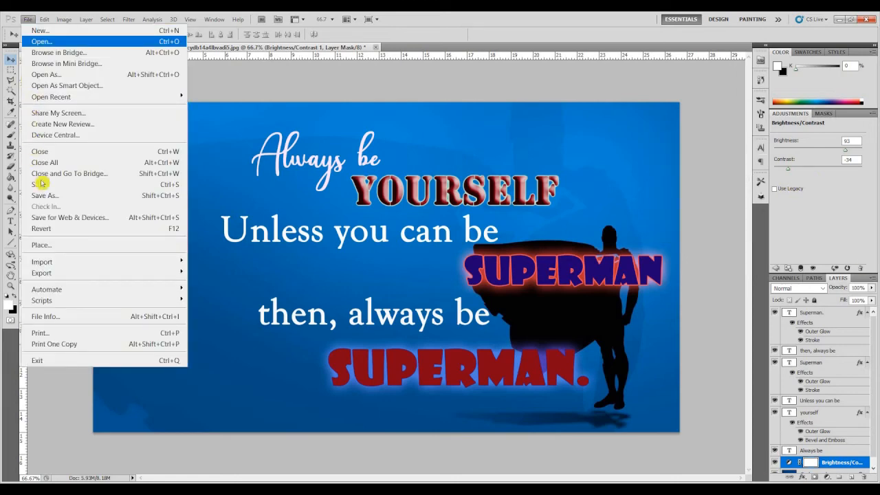
click(48, 197)
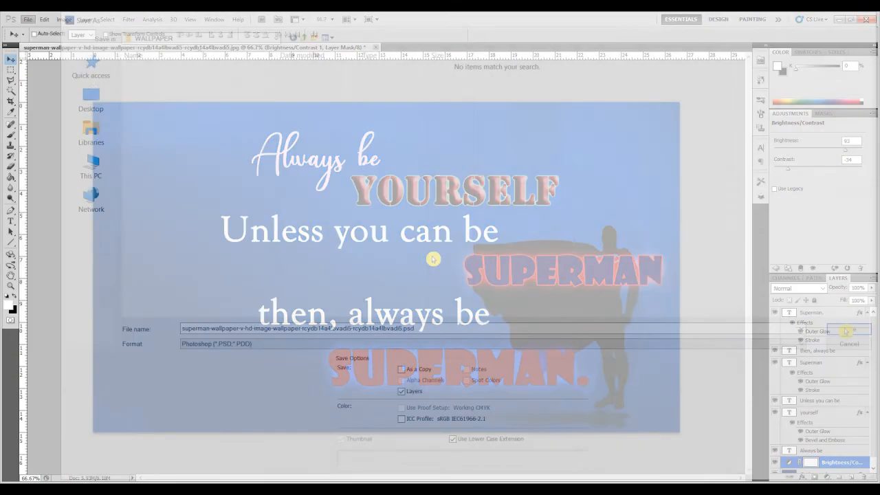
click(846, 330)
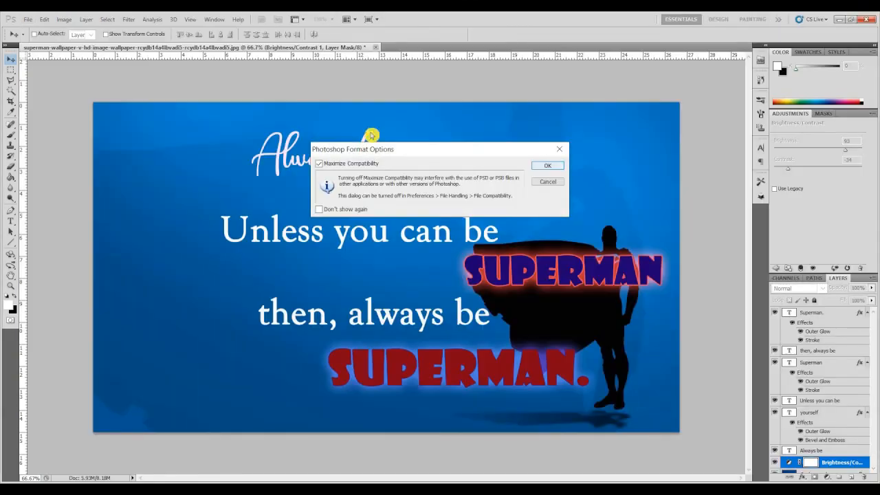
click(546, 165)
Save a JPEG copy of the design in the WALLPAPER folder at quality 12 (Maximum), Progressive with 3 scans.
click(28, 19)
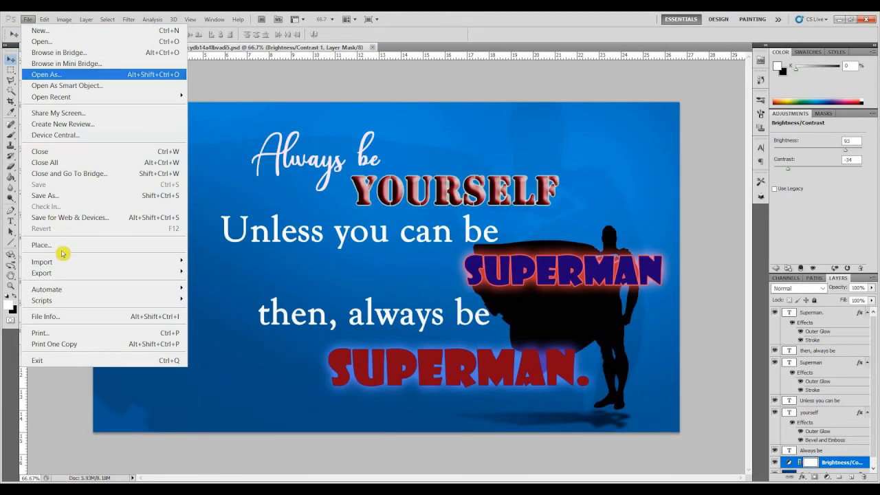
click(62, 197)
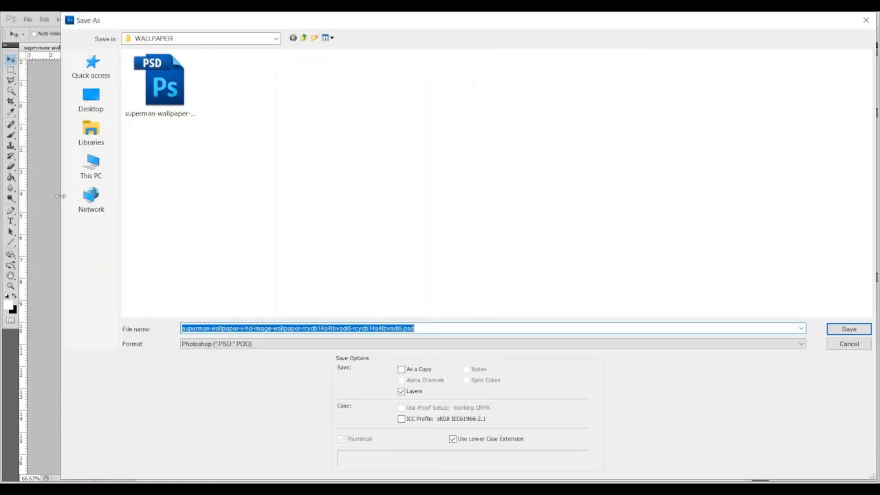
click(210, 345)
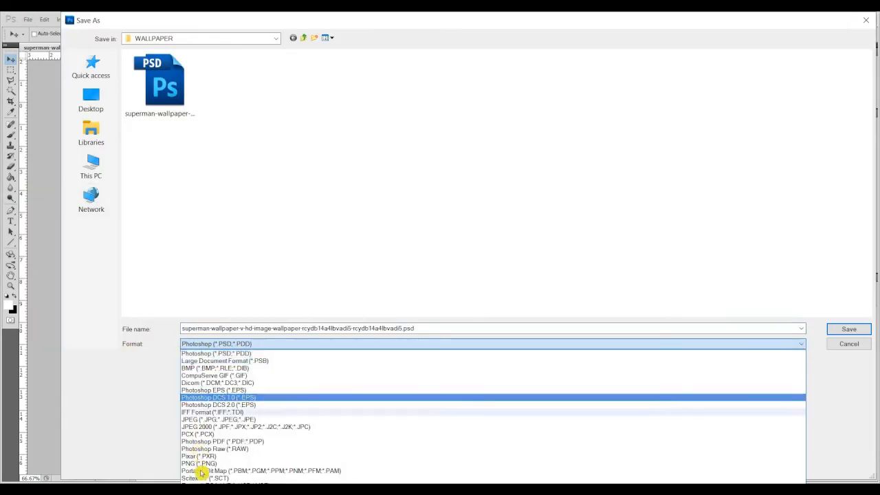
click(305, 418)
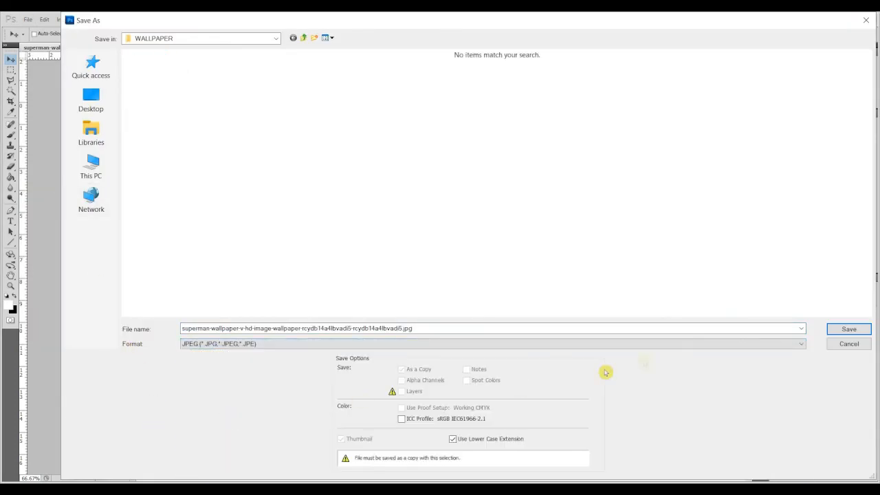
click(846, 333)
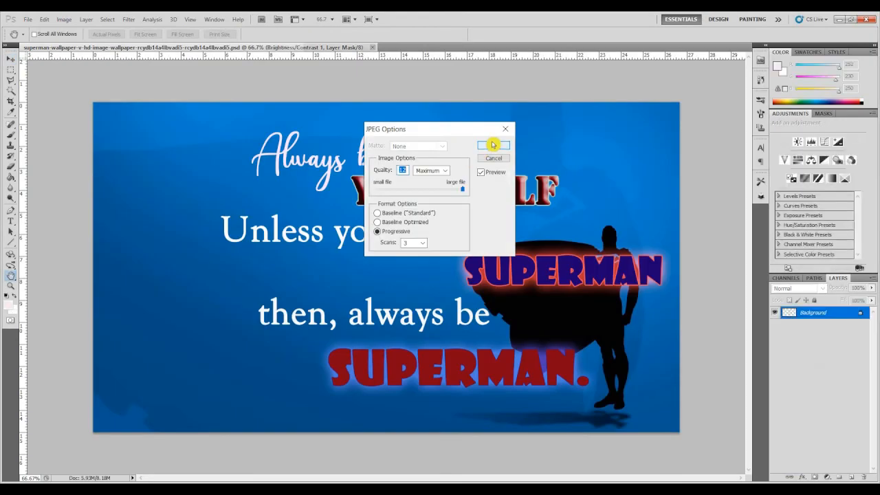
click(492, 146)
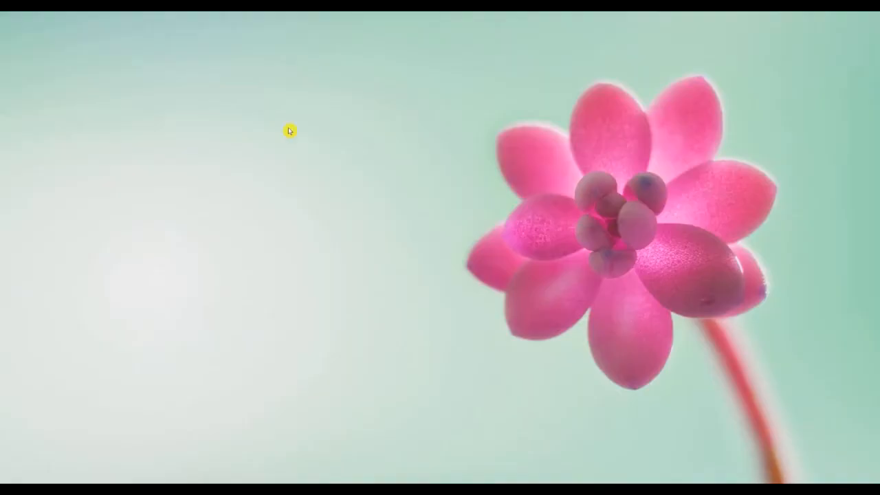
Switch to the Windows desktop background settings and choose the WALLPAPER folder as the slideshow album.
right_click(264, 109)
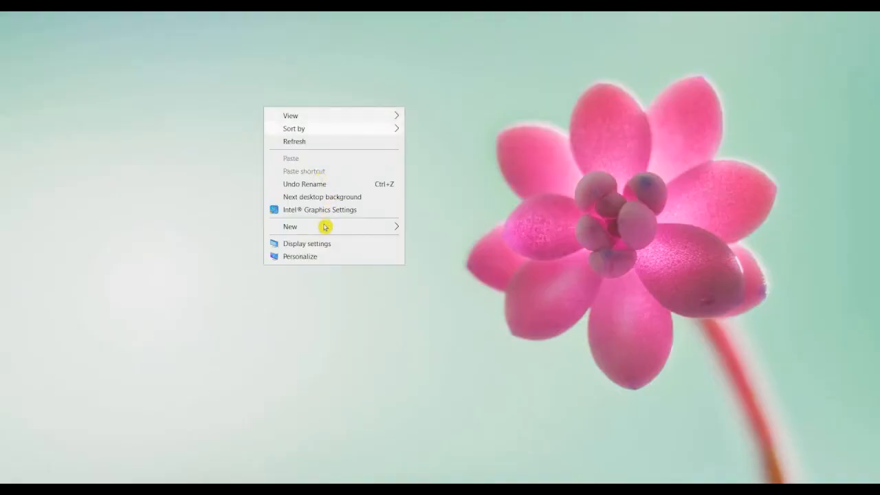
click(311, 258)
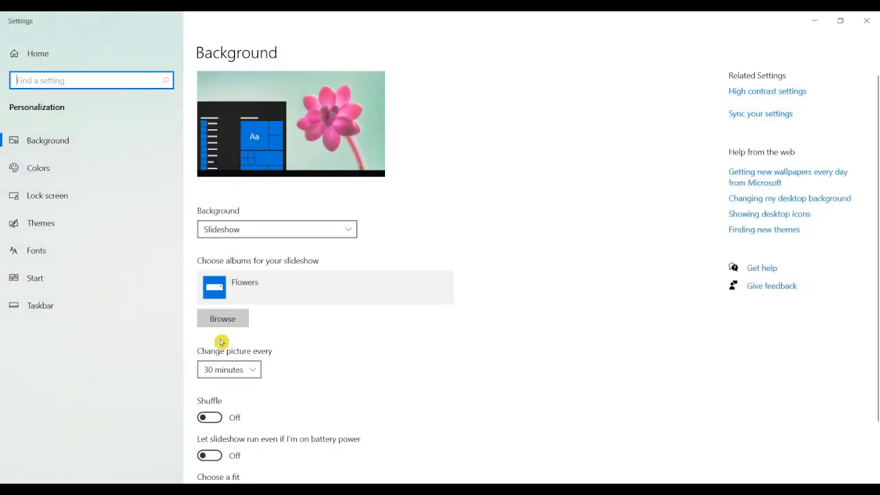
click(219, 320)
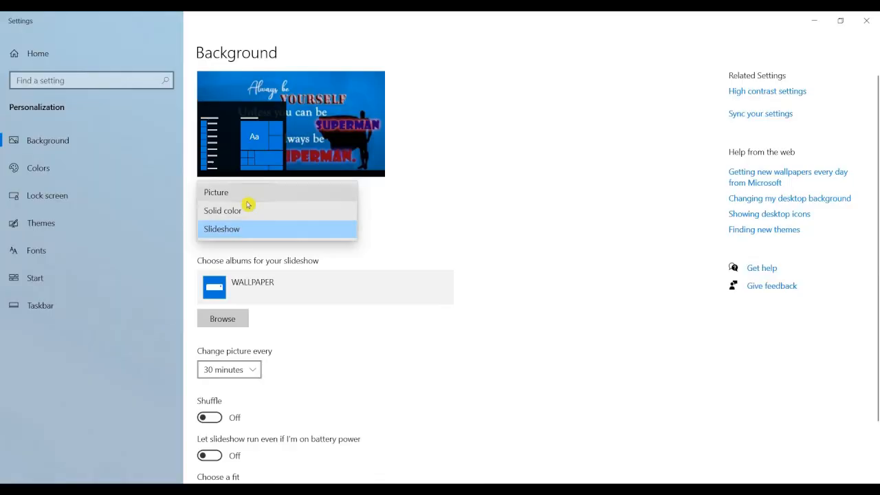
Set the desktop background type to Picture and use the Superman quote image as the picture.
click(222, 191)
click(225, 327)
click(228, 328)
click(485, 360)
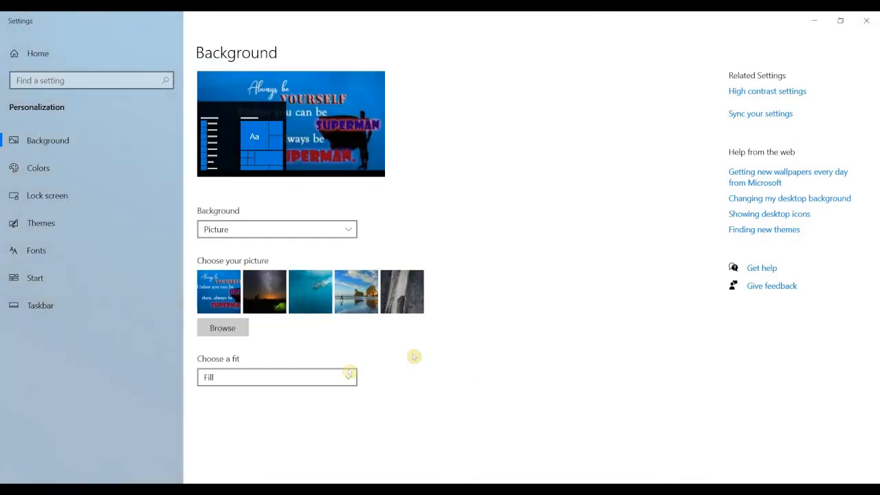
Try the Fit, Tile and Span fits for the desktop picture and set it back to Fill.
click(308, 380)
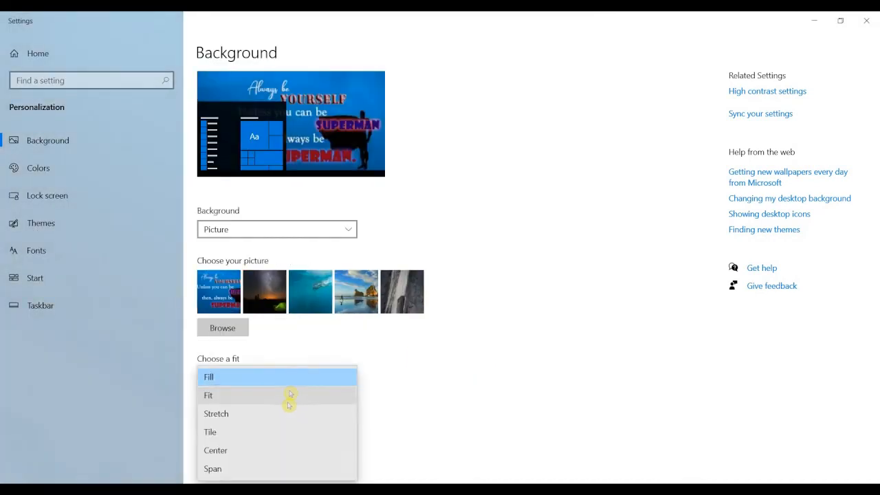
click(291, 395)
click(282, 378)
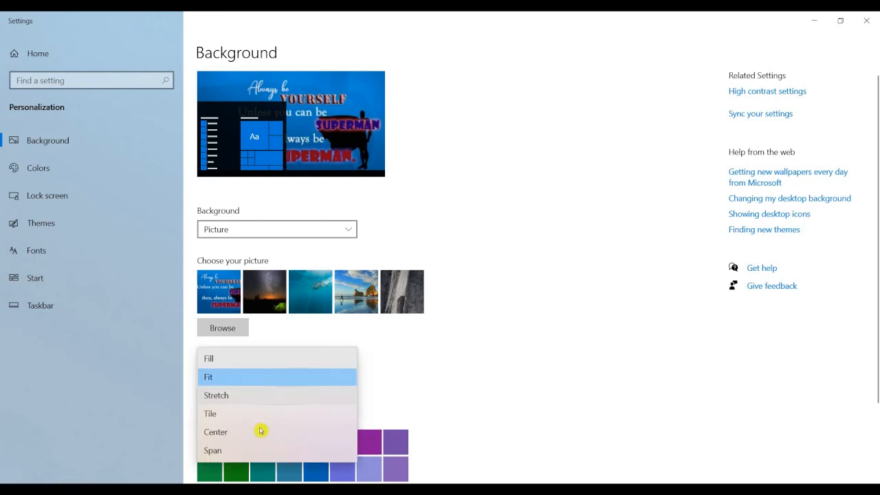
click(262, 414)
click(282, 381)
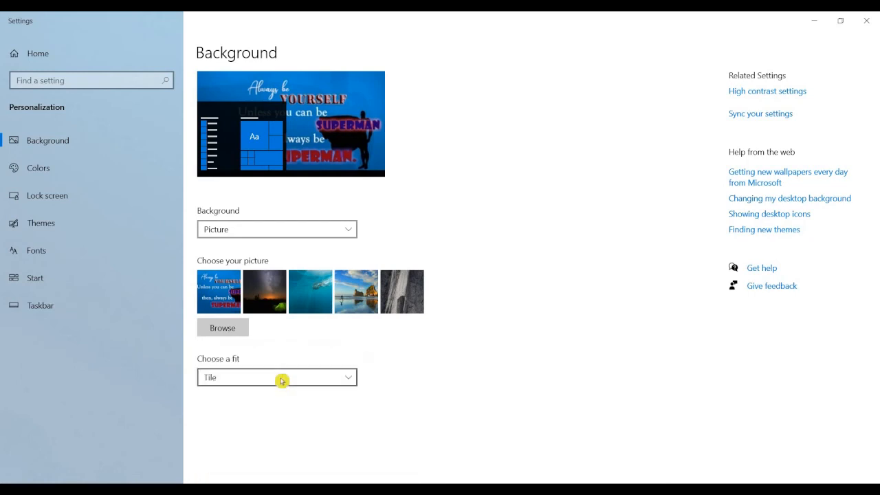
click(251, 414)
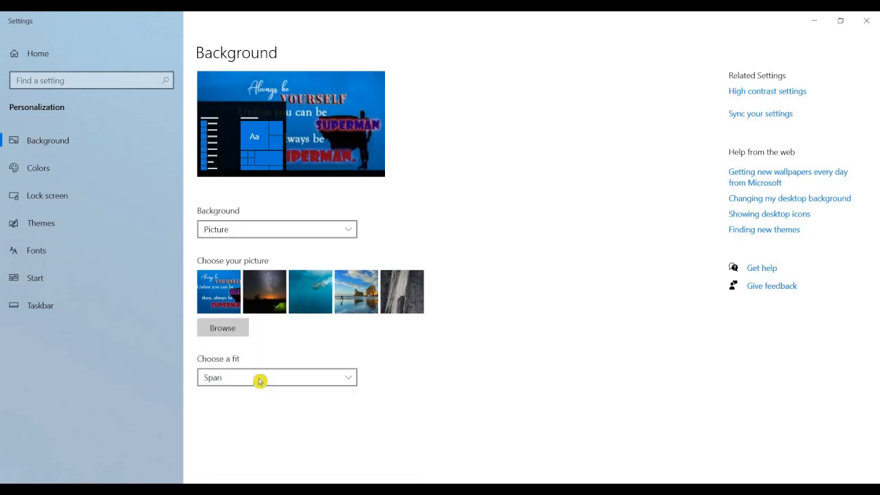
click(253, 379)
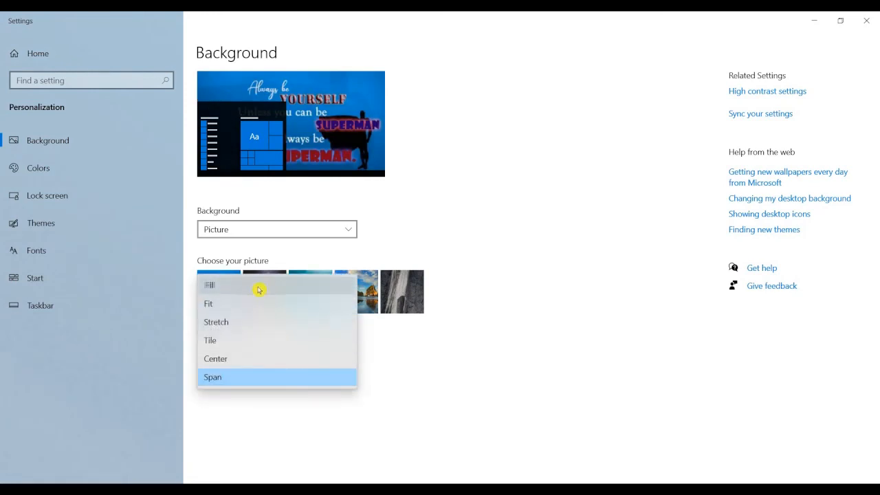
click(258, 289)
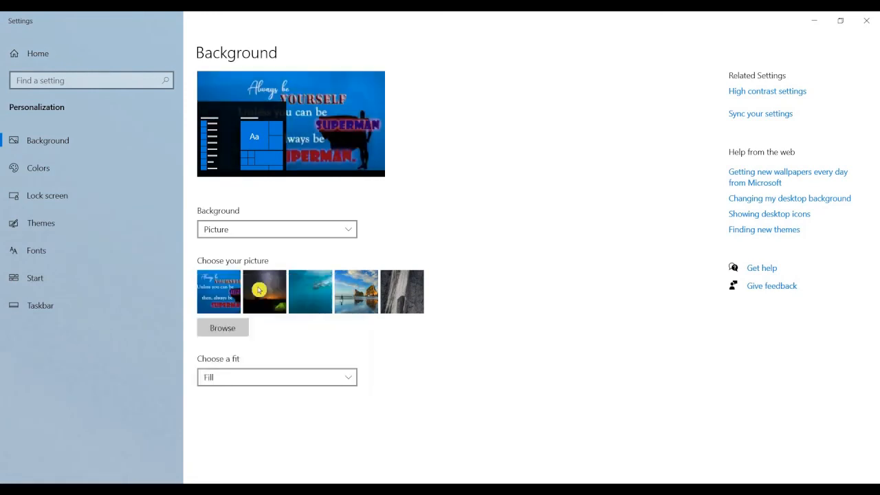
Close the background settings and view the Superman quote wallpaper on the desktop.
click(866, 21)
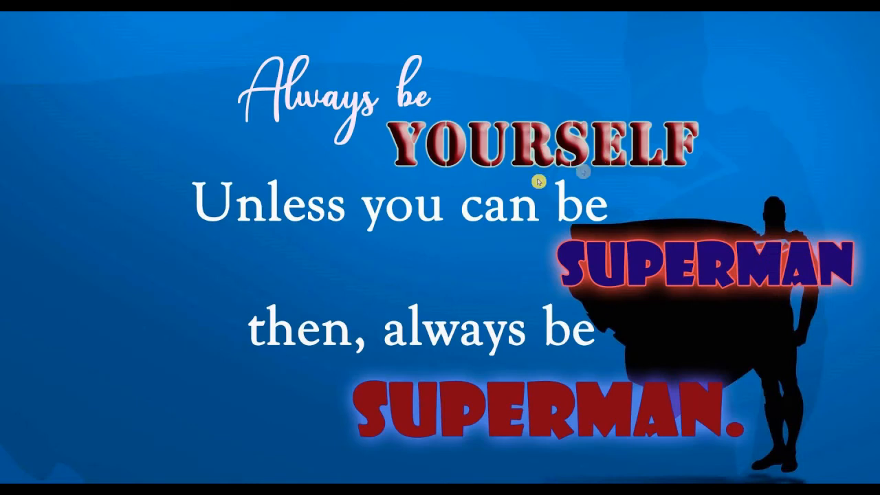
right_click(156, 237)
mouse_move(291, 255)
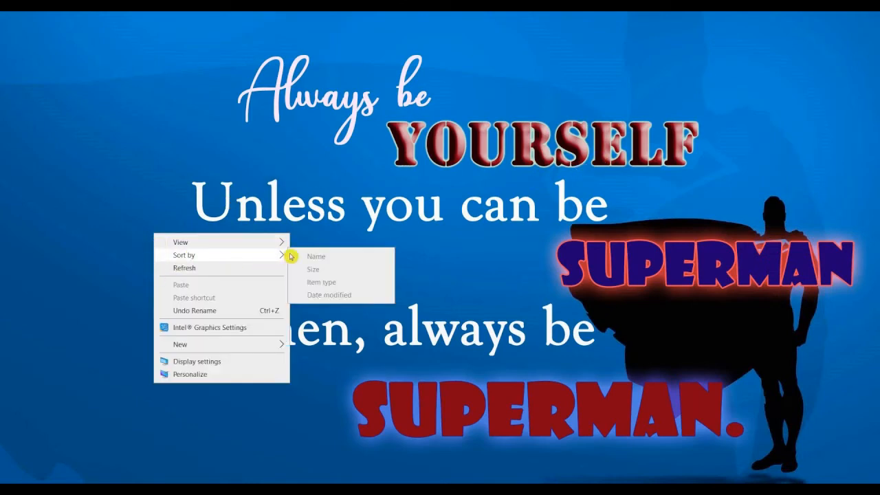
mouse_move(261, 242)
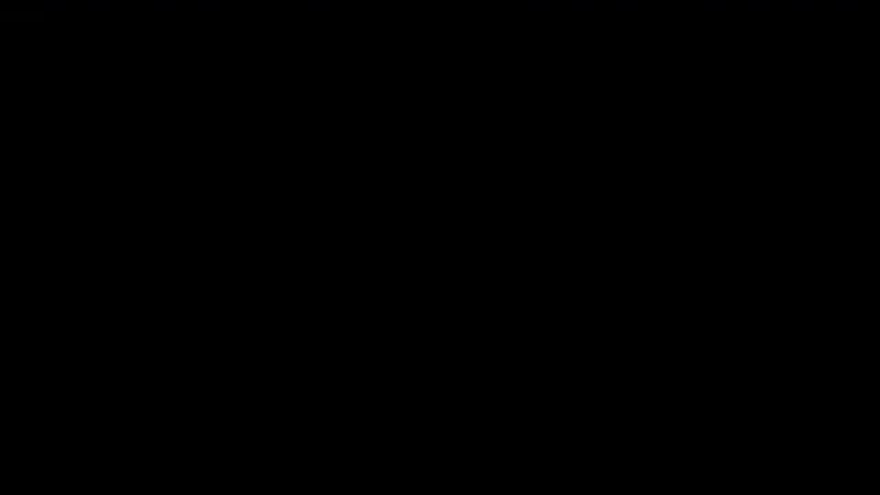